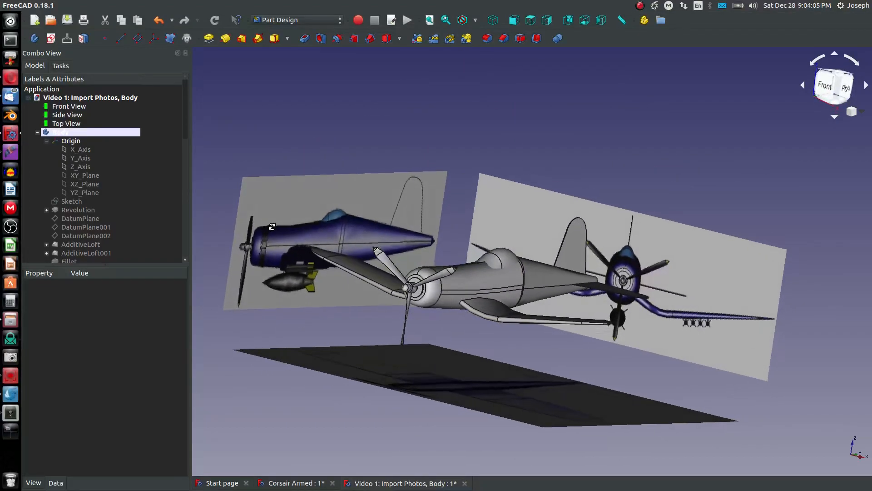
- Create a datum plane on the XY plane with flipped sides and a 14 mm Z attachment offset
scroll(286, 295, "up", 8)
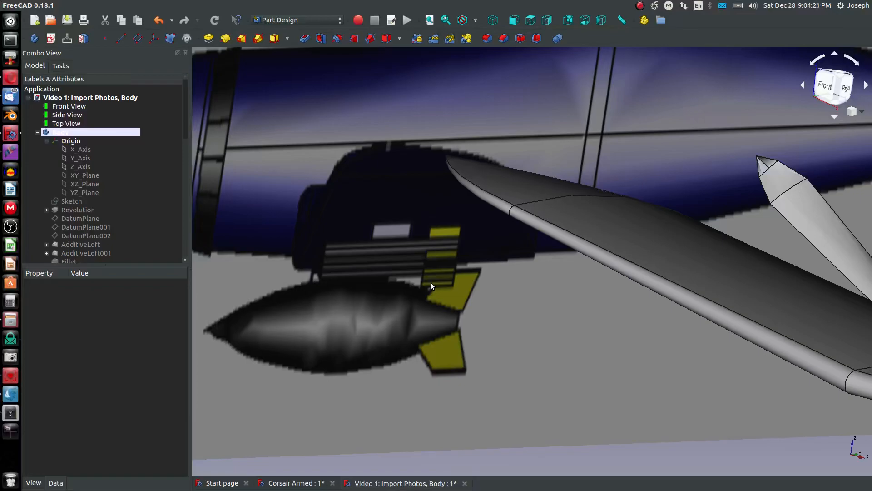
scroll(495, 186, "down", 3)
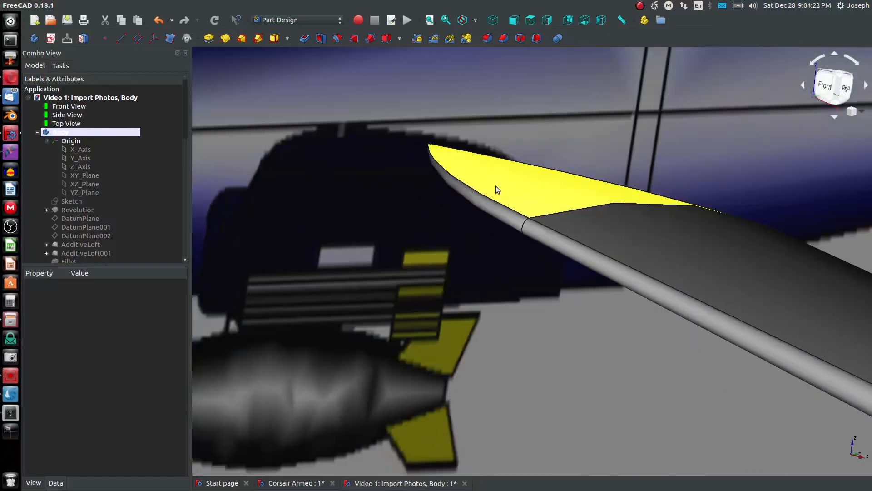
scroll(525, 193, "down", 10)
scroll(660, 245, "up", 6)
middle_click_drag(473, 182, 443, 254)
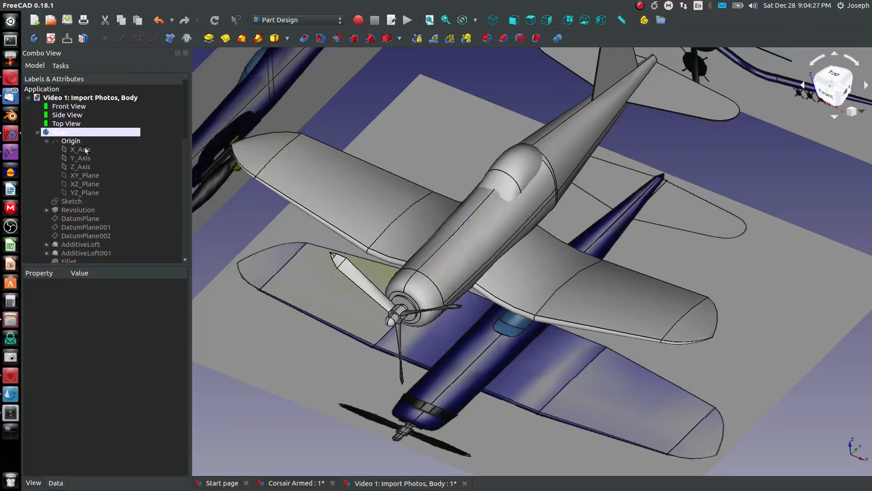
left_click(90, 177)
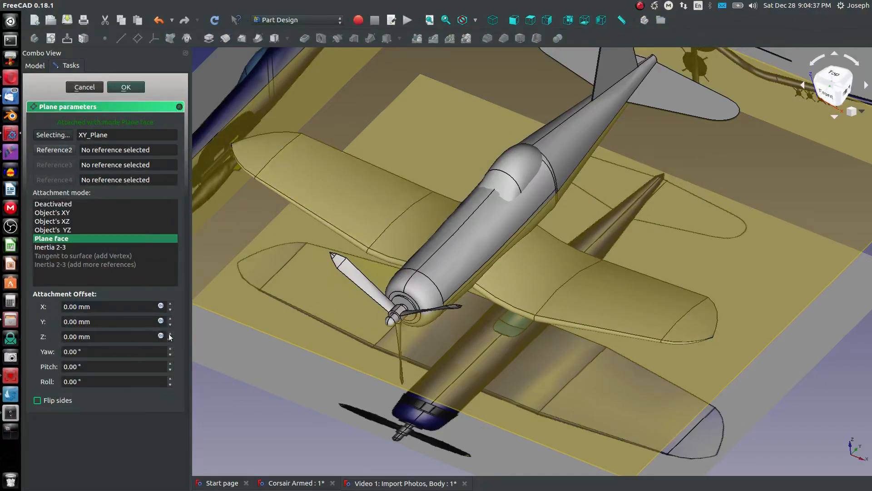
left_click(144, 336)
type("7")
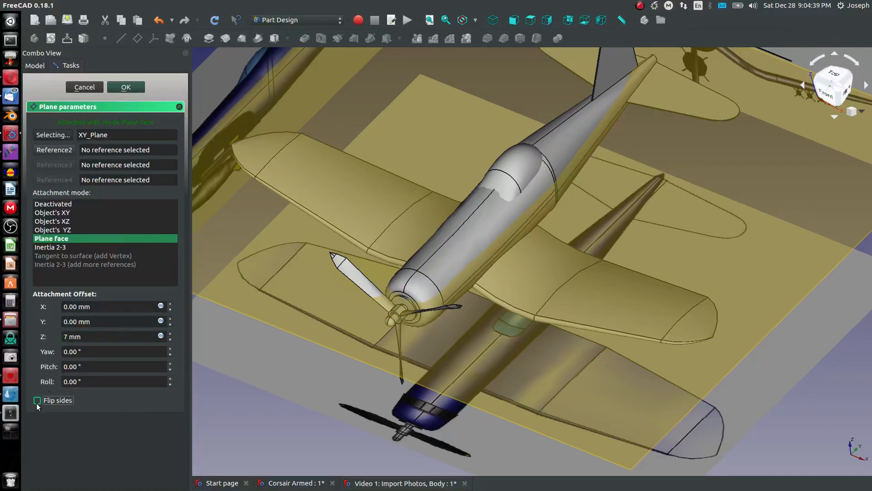
left_click(38, 401)
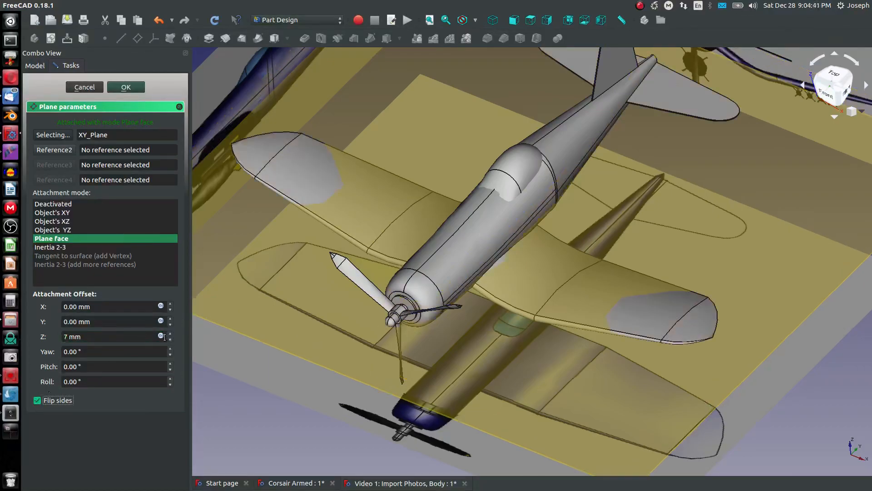
scroll(171, 335, "up", 7)
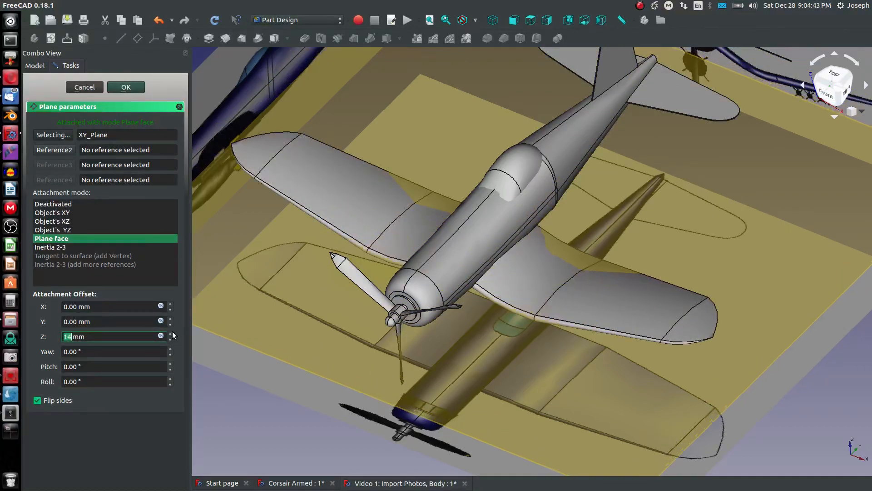
left_click(126, 87)
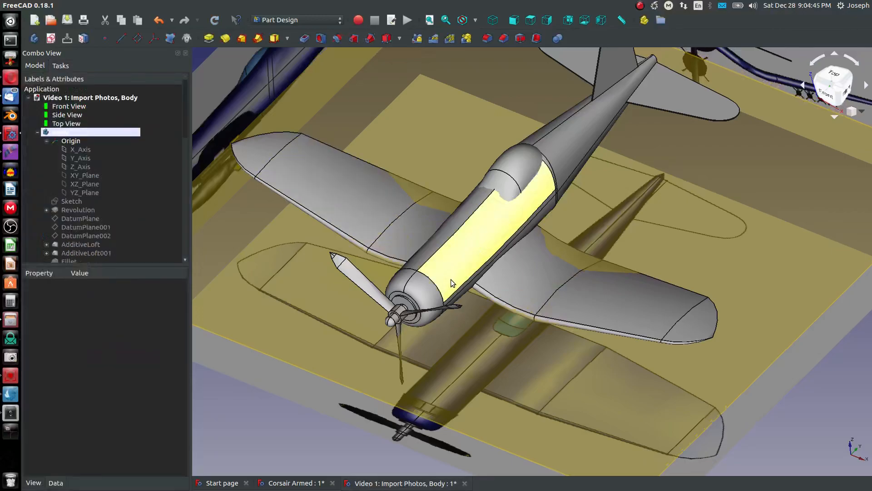
- Edit the new datum plane's parameters and increase its Z attachment offset
scroll(635, 403, "down", 8)
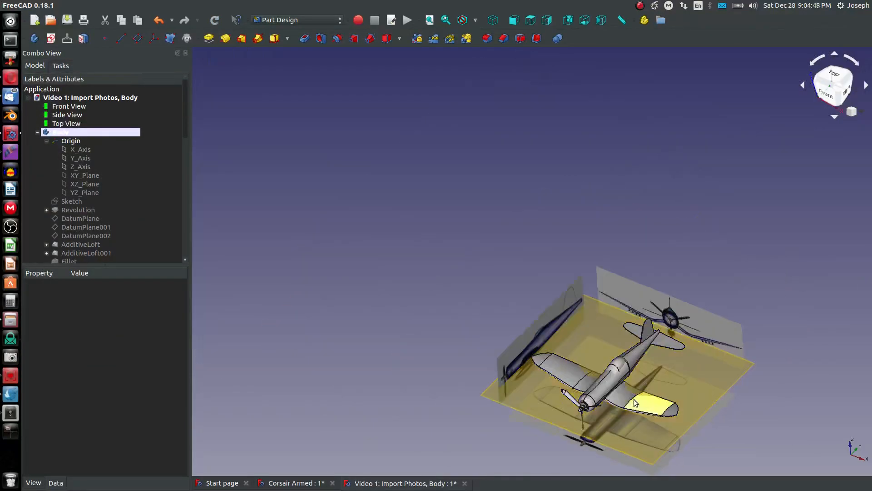
left_click(650, 425)
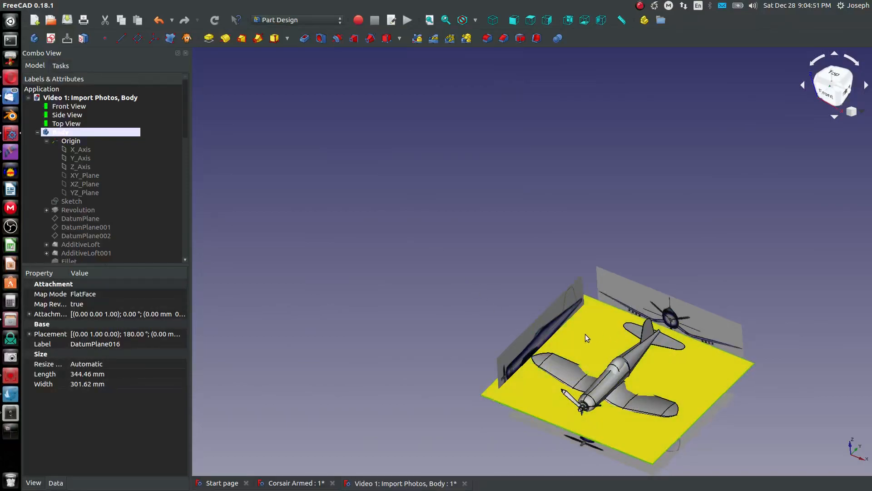
scroll(618, 370, "up", 6)
middle_click_drag(624, 371, 629, 334)
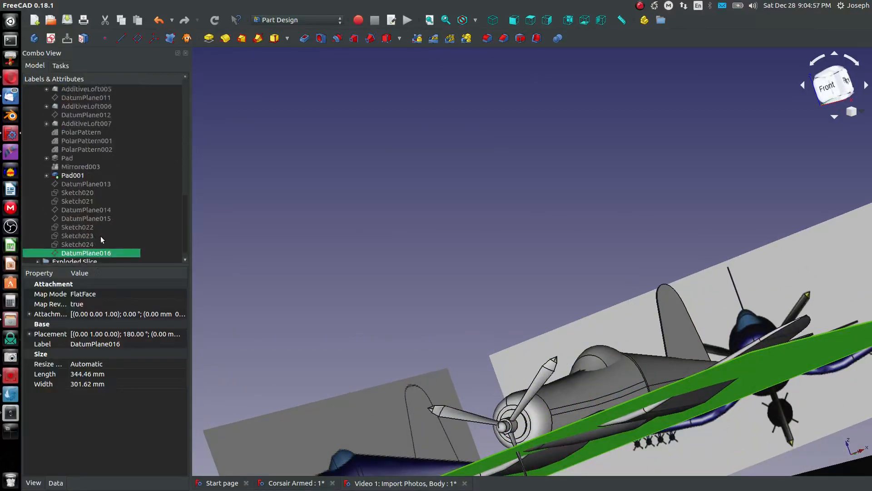
scroll(100, 236, "down", 1)
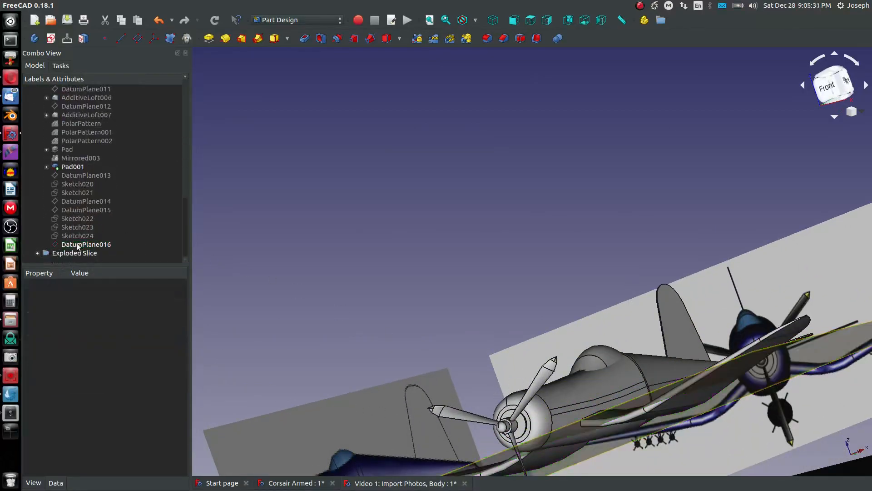
right_click(78, 247)
left_click(108, 248)
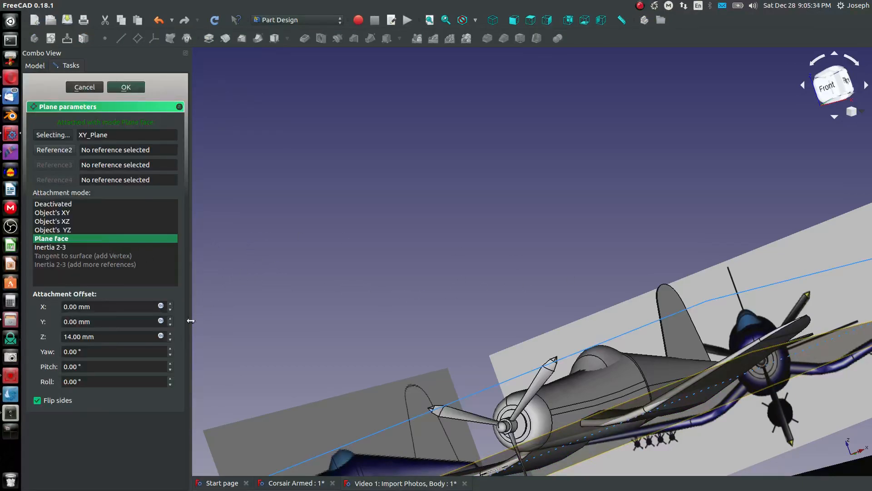
scroll(173, 336, "up", 4)
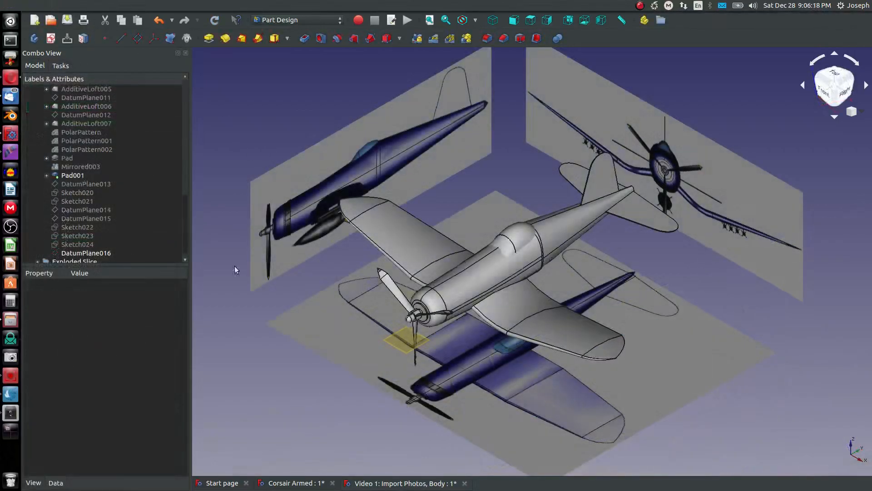
left_click(406, 341)
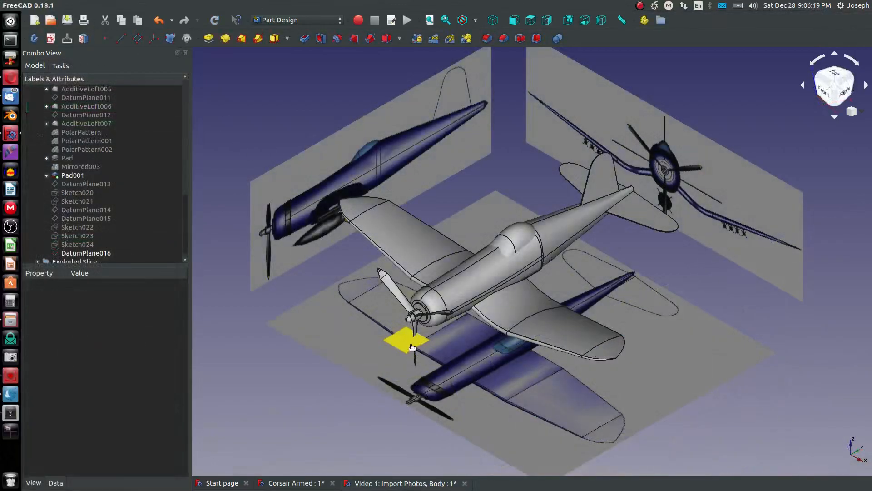
left_click(52, 39)
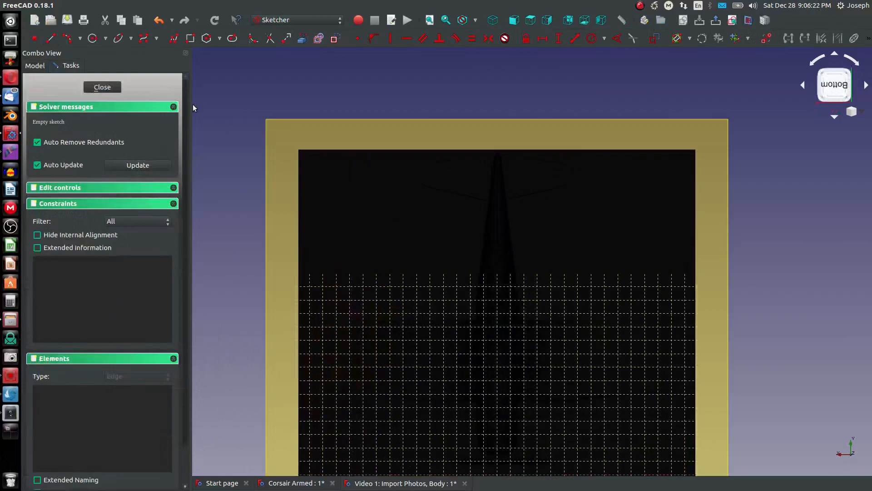
middle_click_drag(484, 168, 553, 209)
scroll(573, 218, "down", 4)
scroll(552, 209, "up", 3)
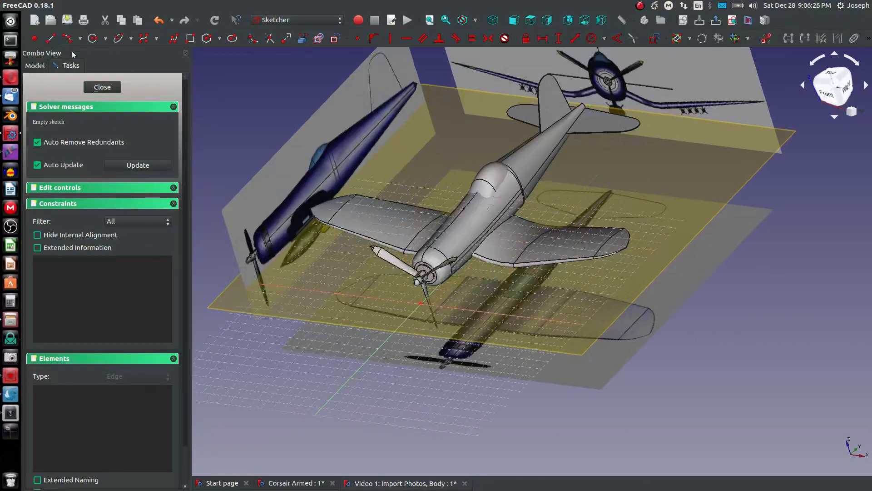
- Move the Top View reference image up along Z until it sits above the aircraft
left_click(35, 66)
scroll(67, 201, "up", 12)
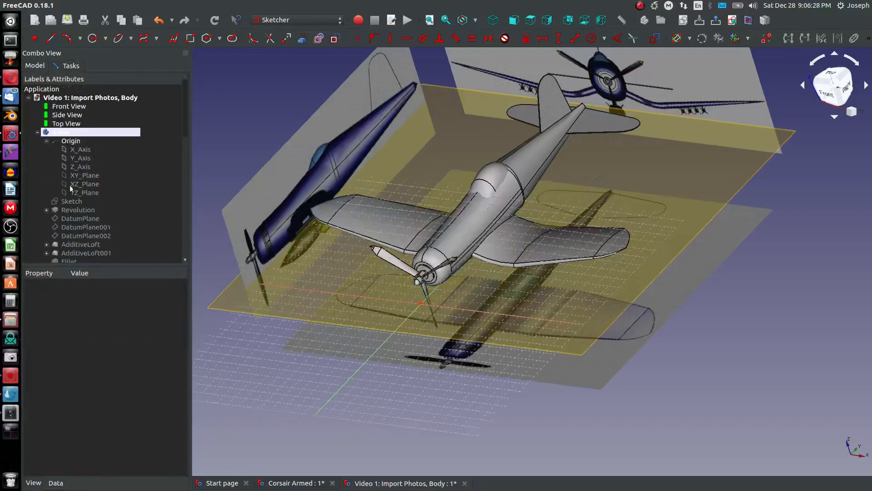
double_click(70, 125)
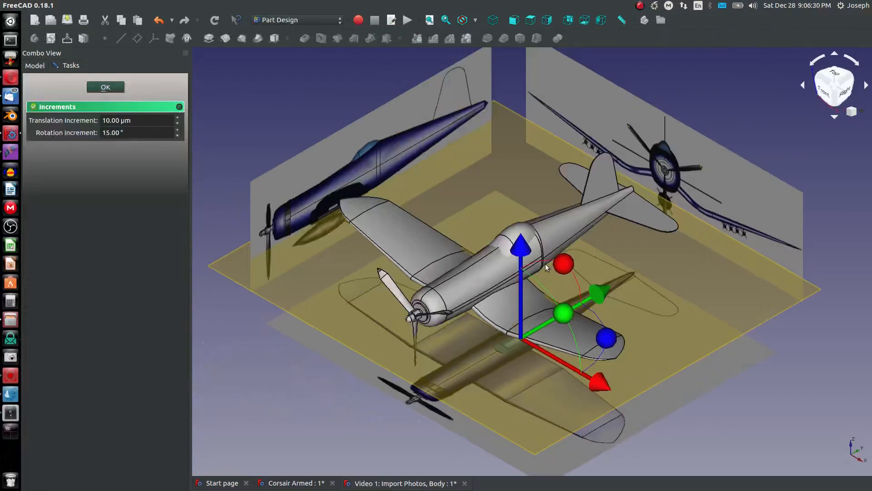
left_click_drag(521, 247, 389, 90)
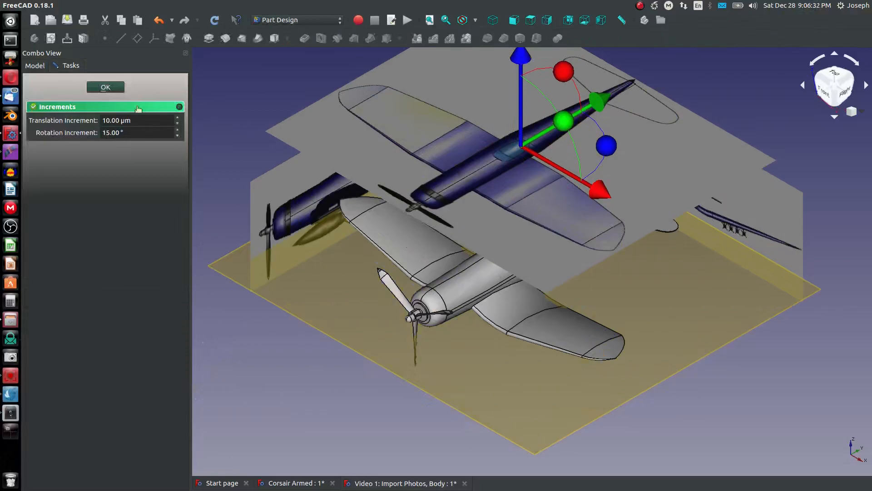
left_click(105, 87)
- Start a new sketch on the offset datum plane below the wings
mouse_move(689, 355)
middle_mouse_down()
mouse_move(635, 271)
mouse_move(661, 374)
mouse_move(676, 368)
middle_mouse_up()
left_click(676, 367)
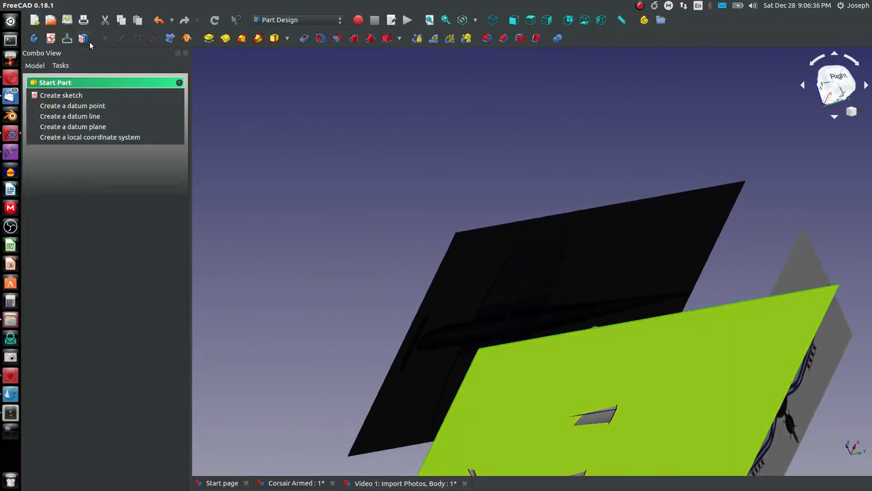
left_click(50, 38)
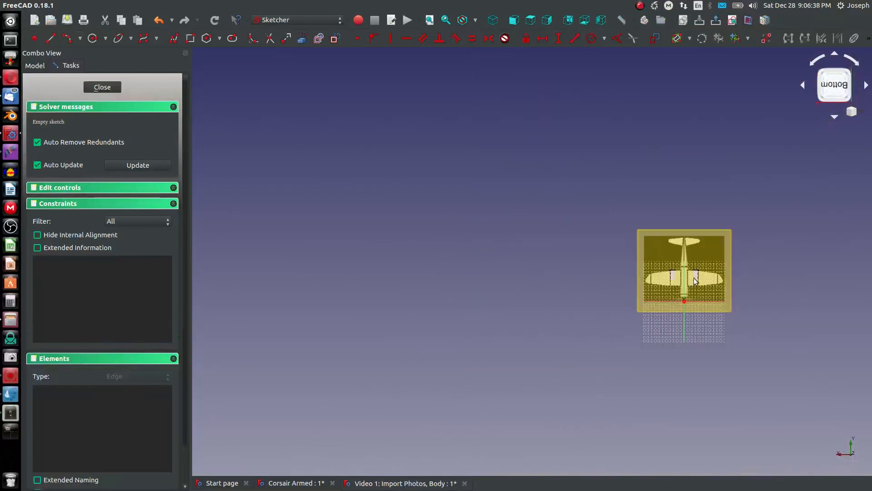
- Sketch four side-by-side vertical slots of decreasing length across the outer wing panel
scroll(692, 277, "up", 12)
mouse_move(729, 286)
middle_mouse_down()
mouse_move(644, 277)
mouse_move(574, 285)
middle_mouse_up()
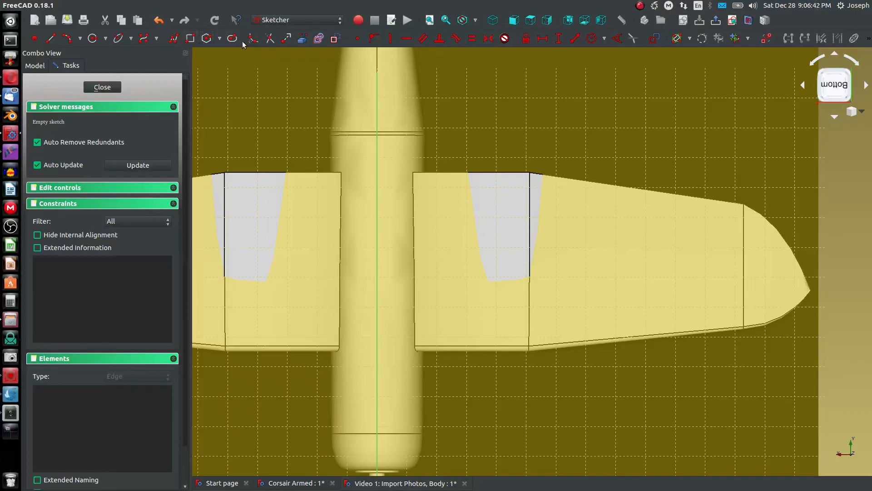
left_click(565, 242)
left_click(566, 298)
left_click(604, 237)
left_click(603, 280)
left_click(635, 244)
left_click(635, 268)
left_click(670, 246)
left_click(671, 259)
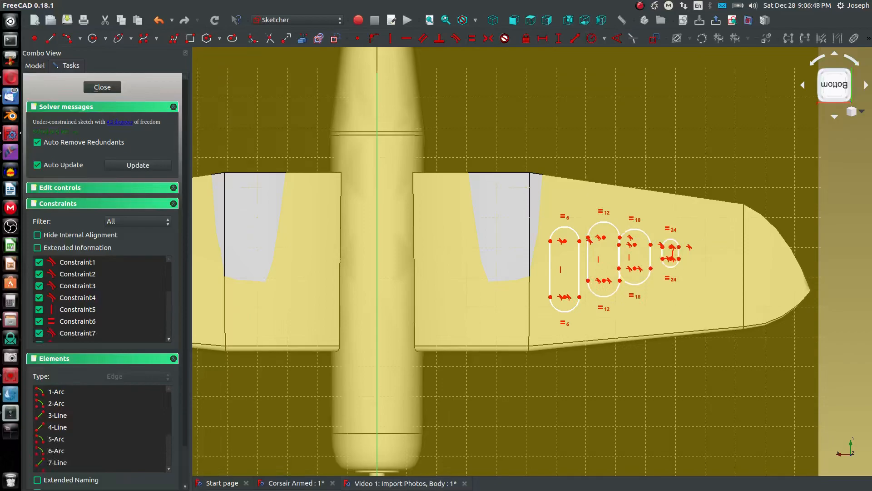
- Constrain the straight sides of all four slots to equal length
scroll(599, 249, "up", 5)
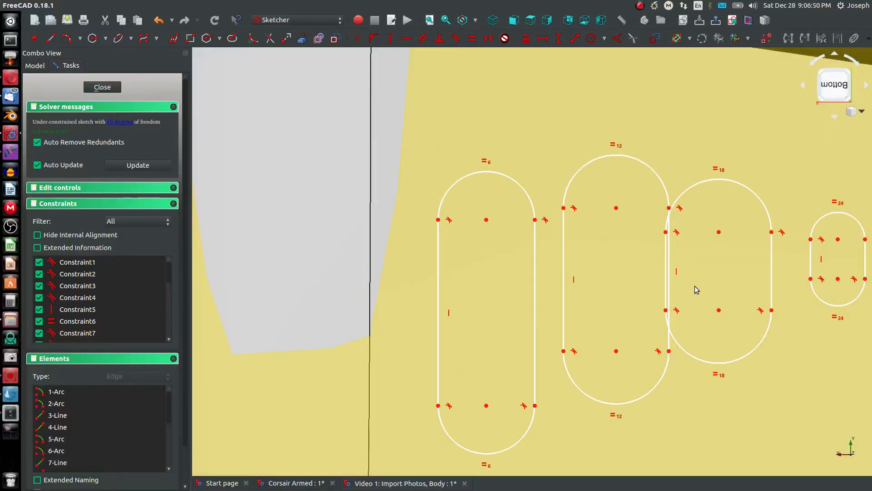
middle_click_drag(694, 285, 579, 287)
left_click(339, 287)
left_click(464, 286)
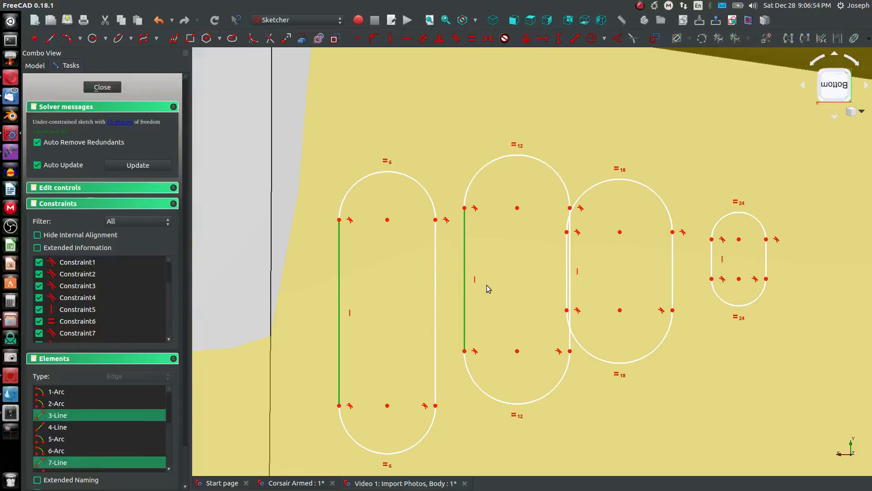
left_click(566, 276)
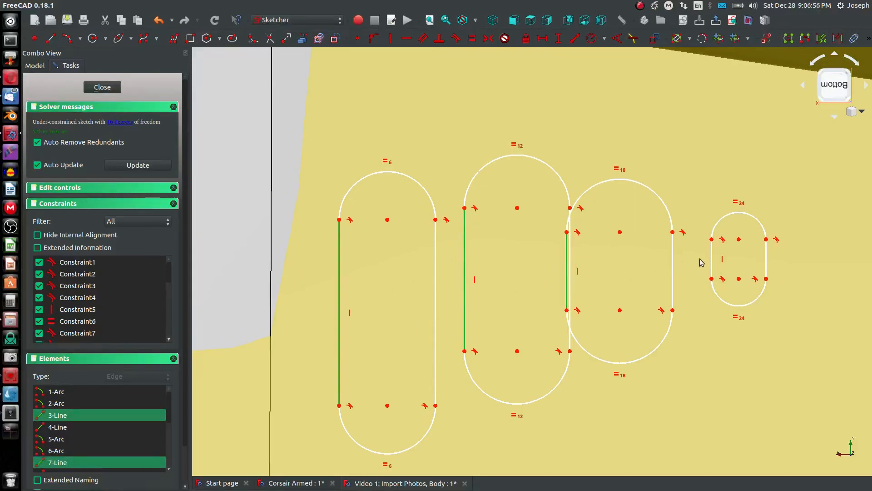
left_click(712, 260)
key("e")
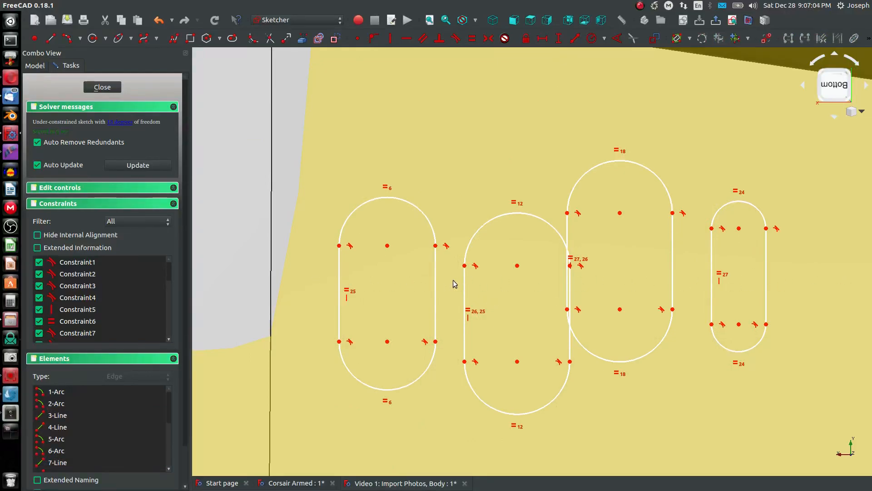
- Align the upper arc centres of the four slots with horizontal constraints
left_click(386, 246)
left_click(517, 267)
left_click(517, 266)
left_click(387, 246, "ctrl")
left_click(620, 213, "ctrl")
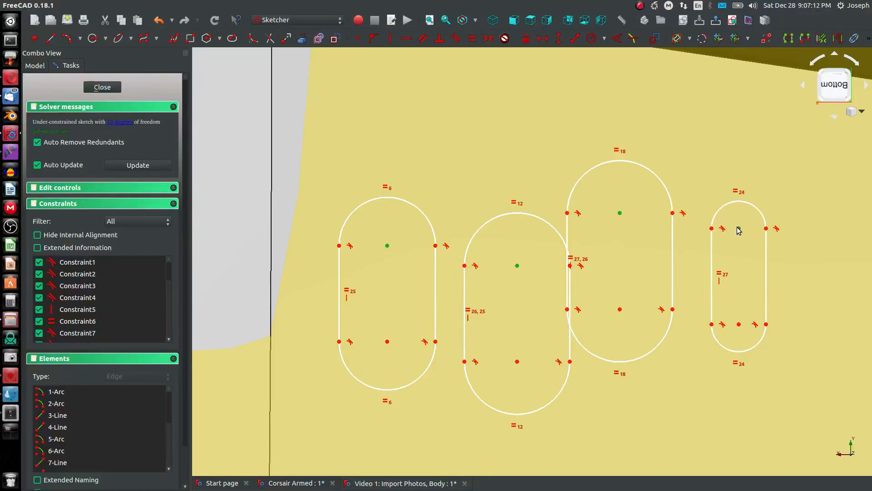
left_click(738, 229, "ctrl")
key("h")
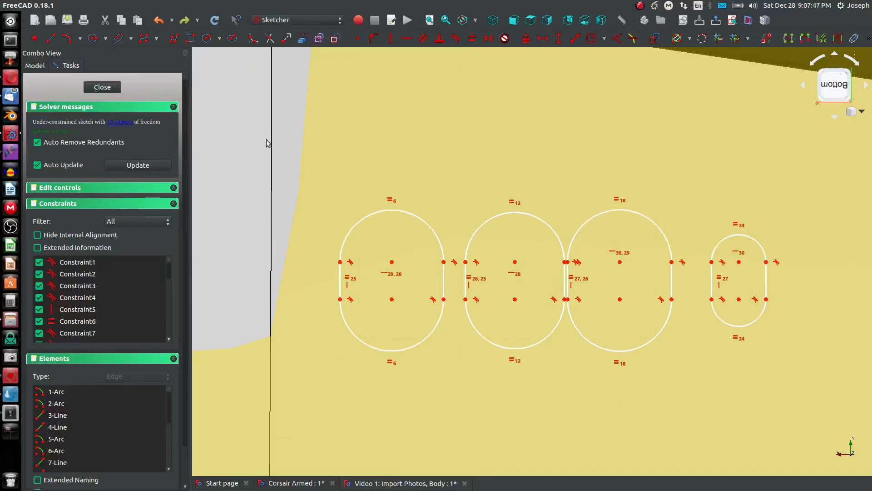
- Shift the third slot away from the second and join the facing upper endpoints of the first two slots with a short line
left_click_drag(619, 262, 639, 268)
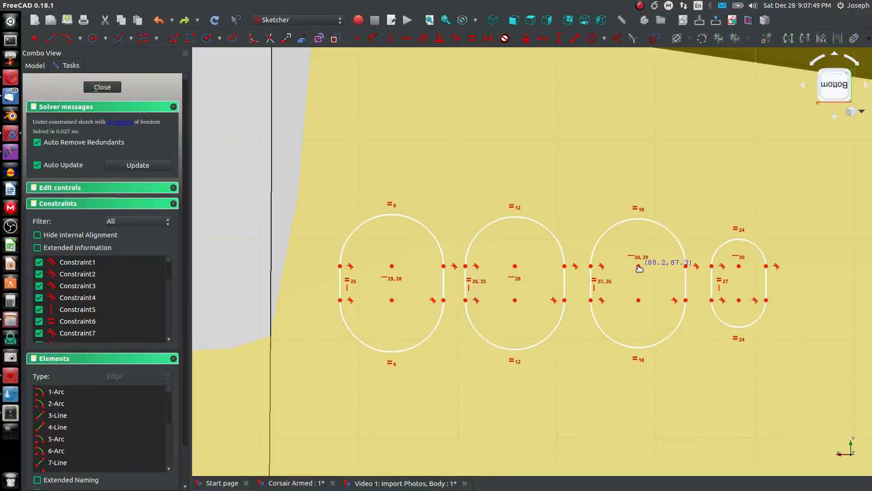
left_click(51, 38)
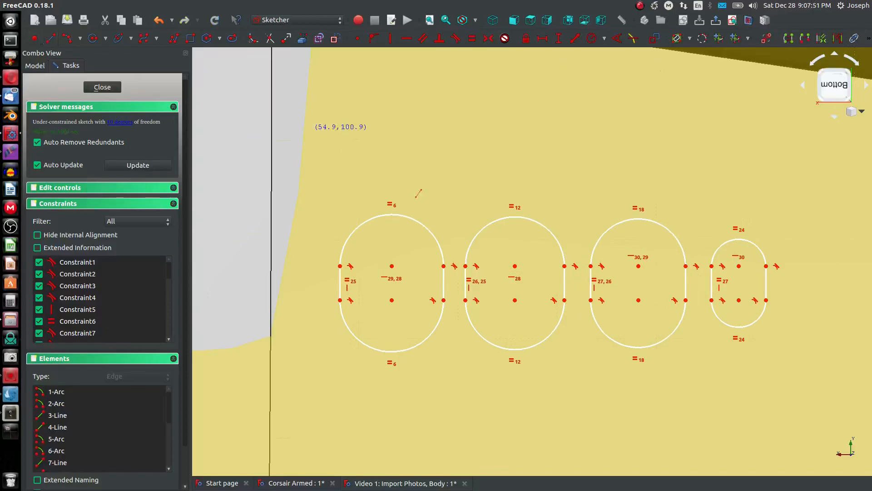
left_click(444, 266)
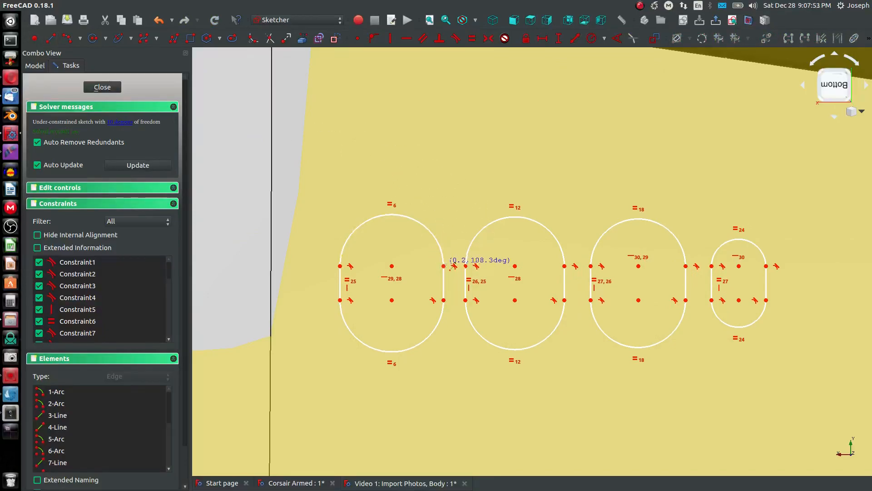
left_click(466, 266)
double_click(565, 266)
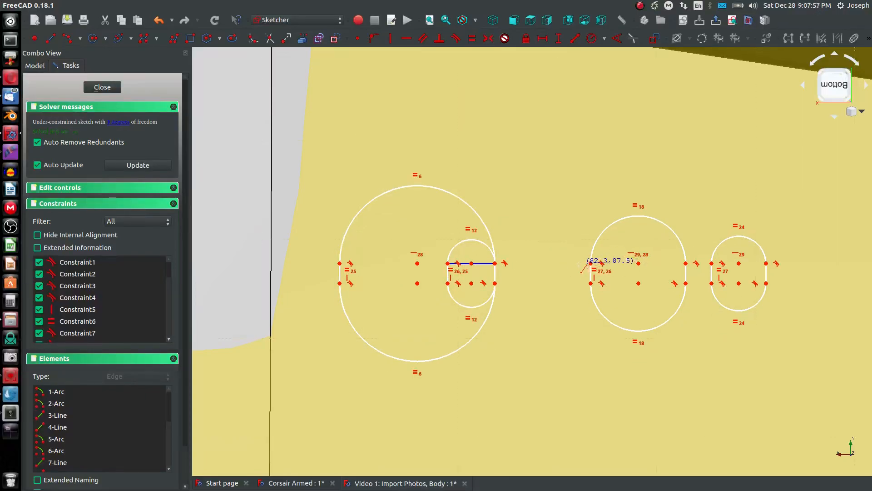
key("ctrl+z")
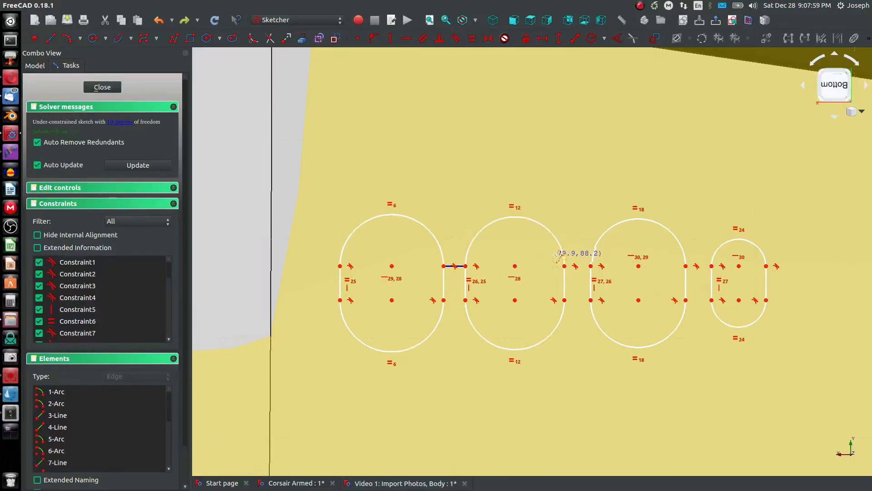
- Connect the second slot to the third and the third to the fourth with short lines between their facing upper endpoints
left_click(564, 265)
left_click(590, 266)
left_click(686, 265)
left_click(712, 266)
right_click(585, 215)
- Constrain the three short connecting lines between the slots to equal length
left_click(702, 266)
left_click(568, 268)
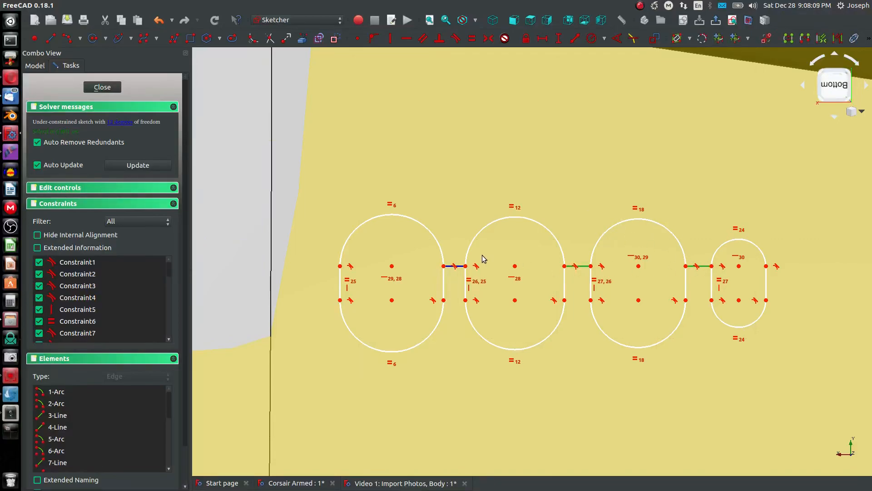
left_click(458, 266)
key("e")
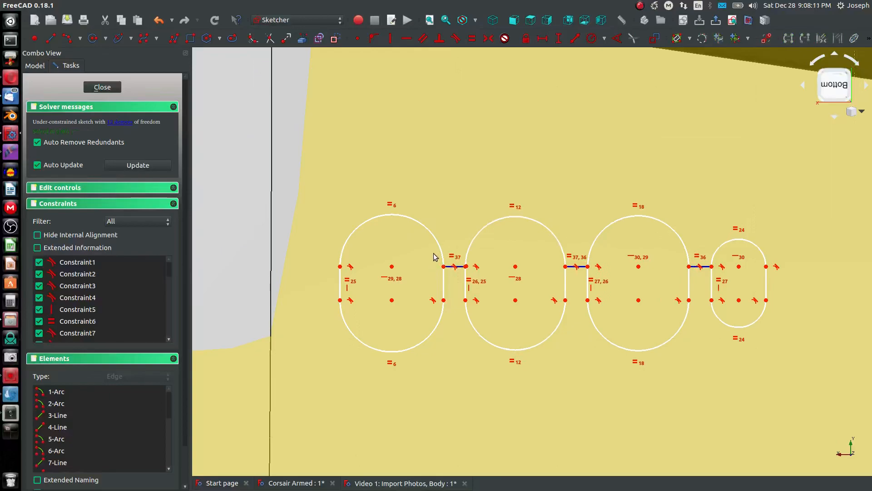
- Constrain the upper arcs of all four slots to equal radius
left_click(440, 248)
left_click(471, 246)
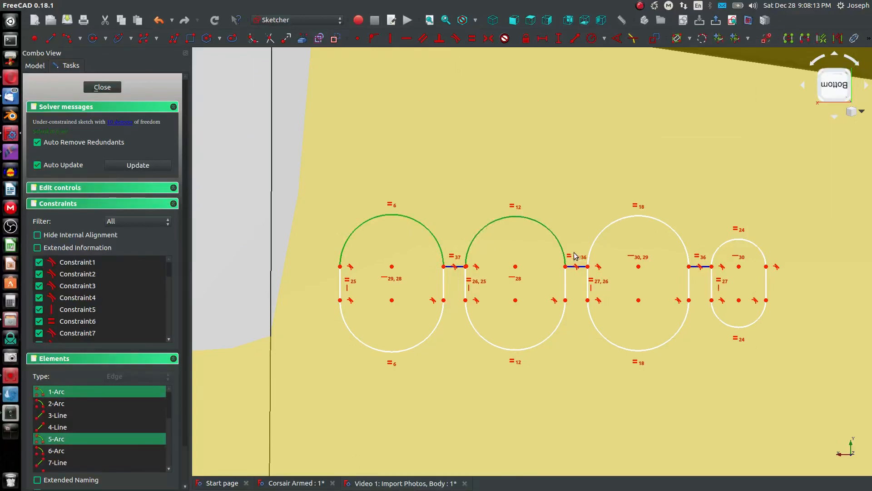
left_click(591, 248)
left_click(716, 251)
key("e")
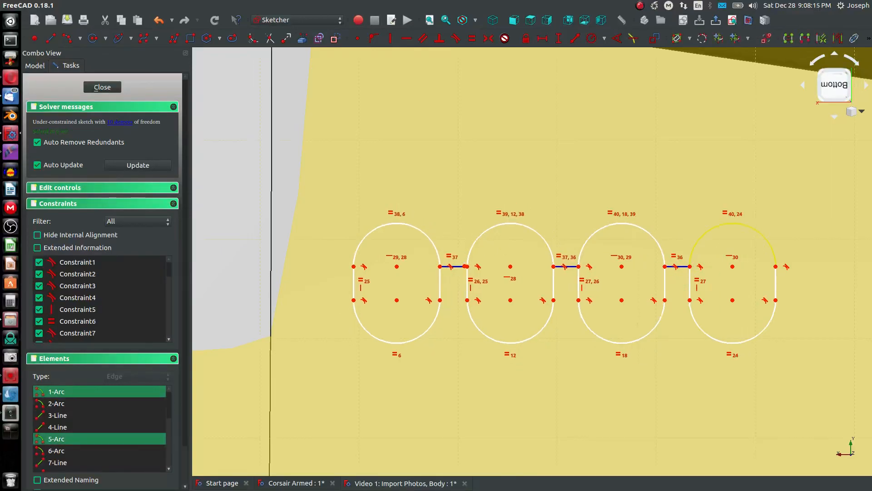
- Dimension the outer straight side of the first slot with a vertical distance of 7 mm
scroll(467, 252, "down", 5)
scroll(448, 257, "up", 3)
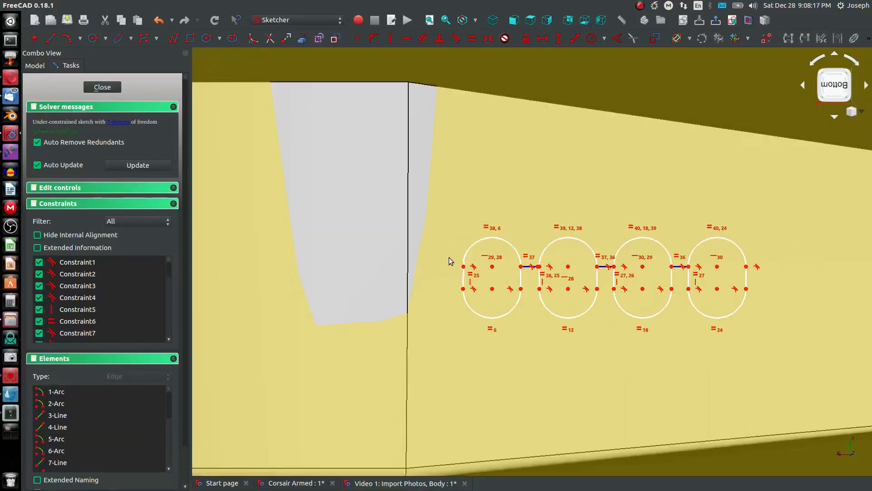
left_click(464, 278)
key("i")
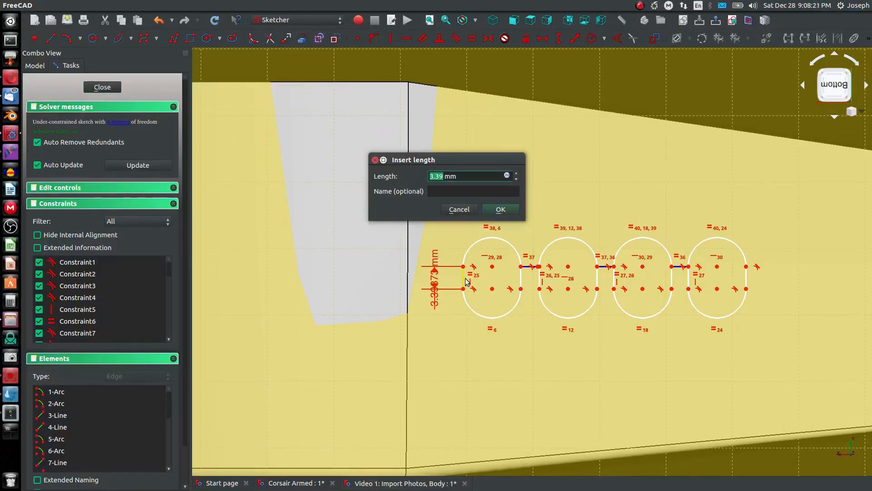
type("7")
key("Return")
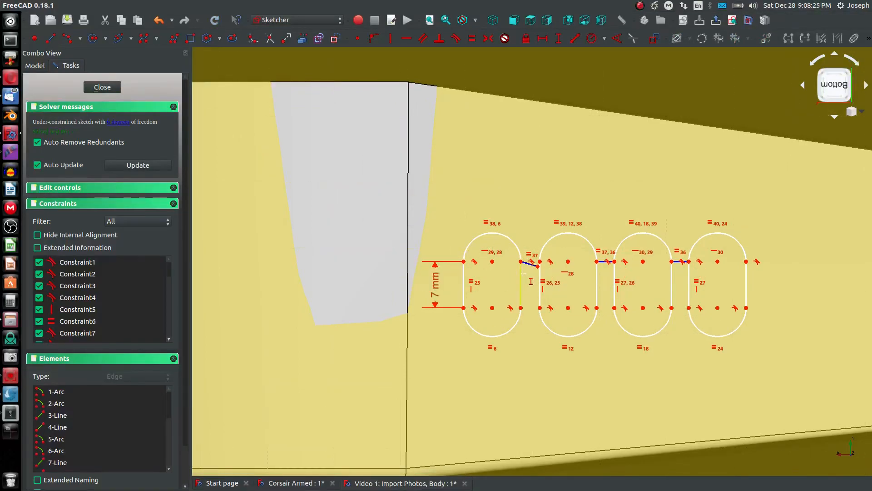
- Make the loose end of the first connecting line coincident with the upper endpoint of the second slot's straight side
scroll(540, 279, "up", 5)
left_click(536, 234)
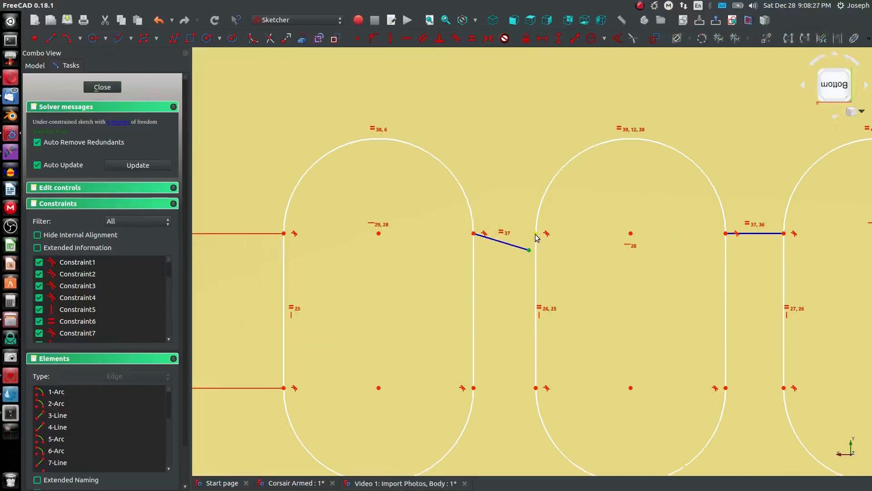
left_click(357, 38)
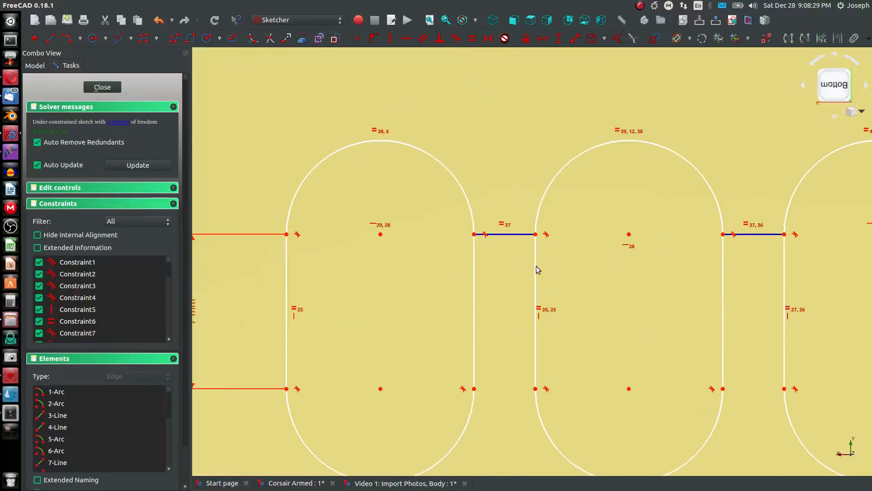
- Add a radius constraint of 2 mm to the upper arc of the first slot
scroll(514, 251, "down", 5)
scroll(562, 231, "up", 2)
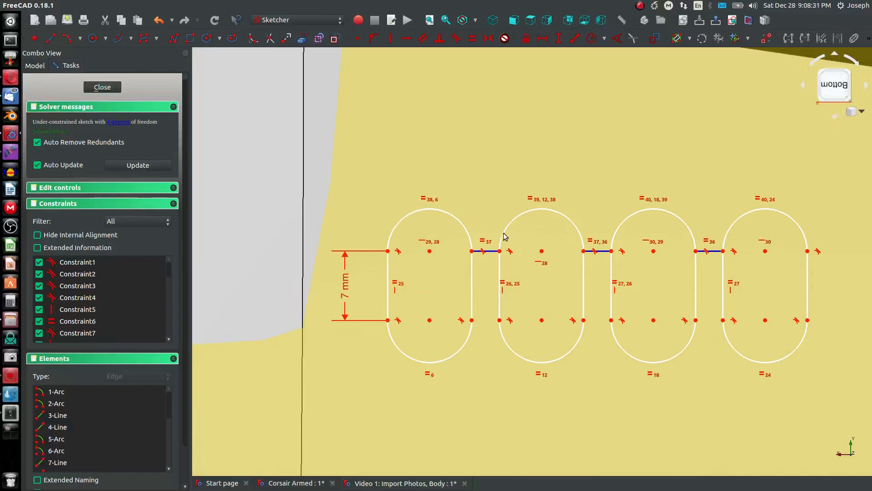
key("shift+r")
left_click(463, 224)
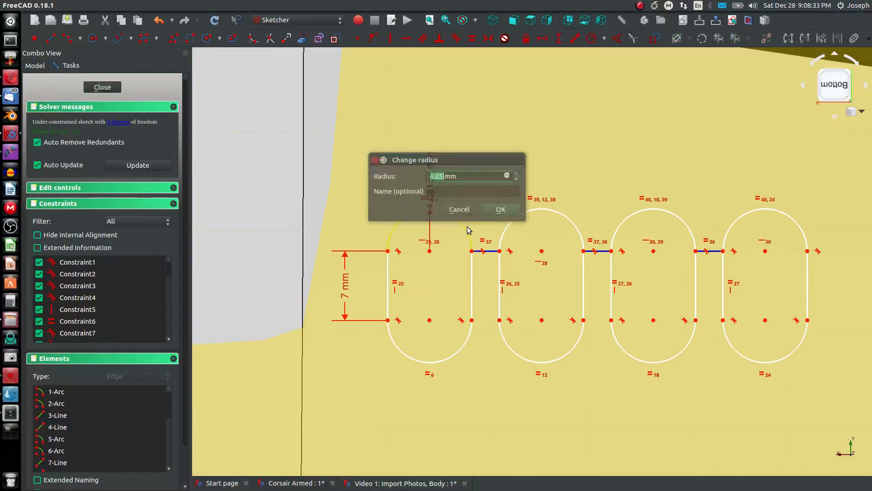
type("2")
key("Return")
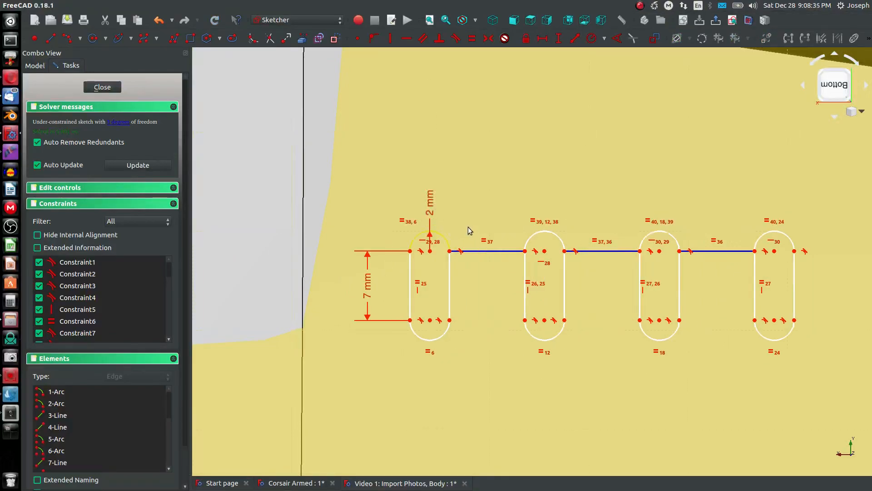
- Try a radius of 0.75 mm for the first slot's upper arc
scroll(556, 294, "down", 5)
scroll(552, 295, "up", 5)
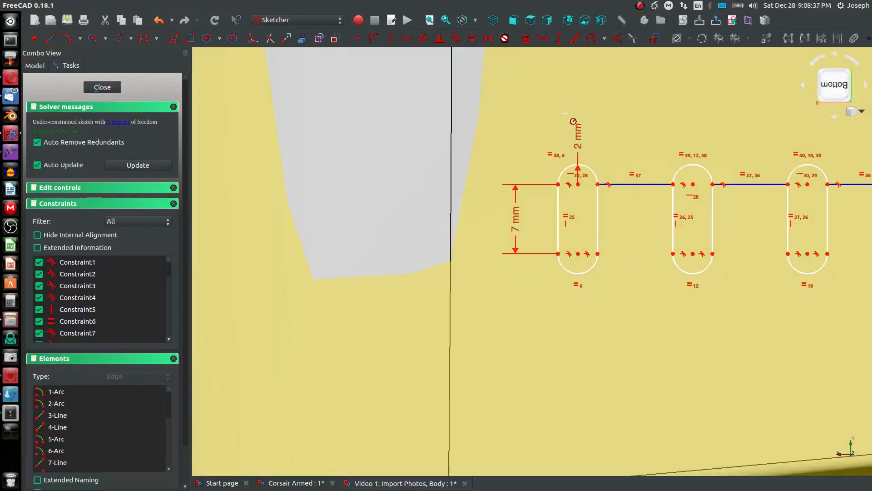
left_click(581, 135)
type(".75")
key("Return")
- Set the radius of the first slot's upper arc to 0.5 mm
scroll(659, 254, "down", 3)
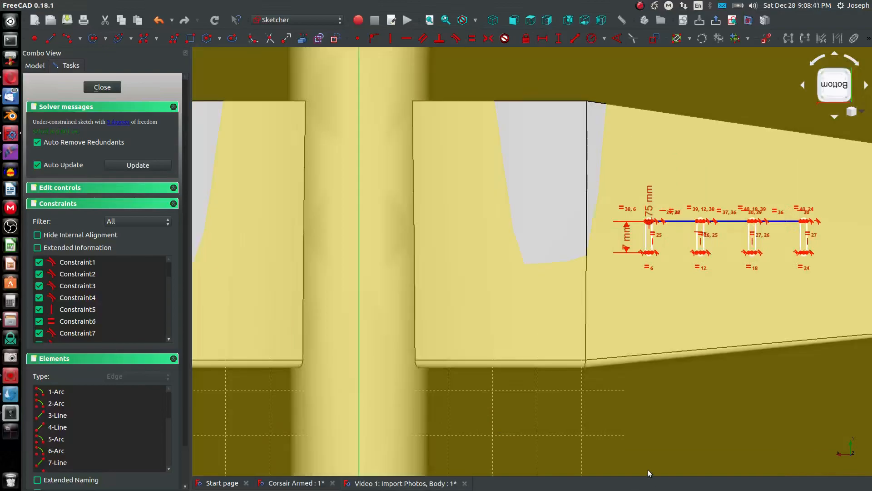
scroll(605, 164, "up", 3)
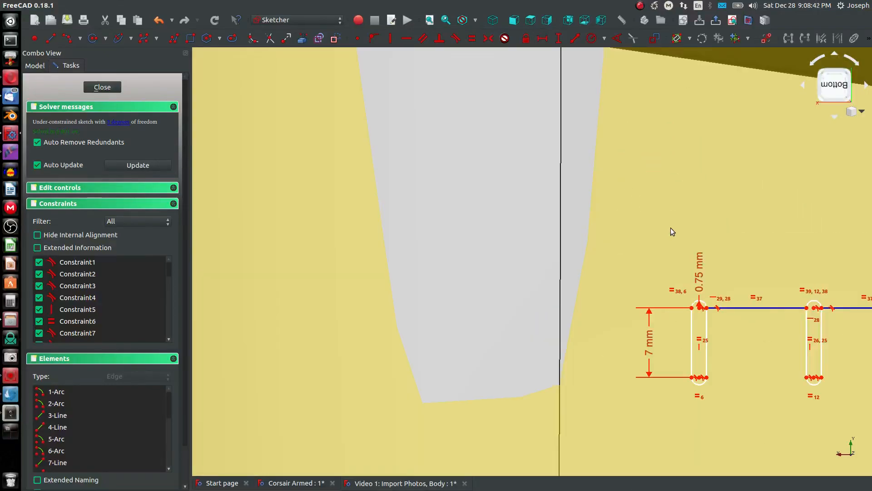
double_click(700, 278)
type("1")
key("Return")
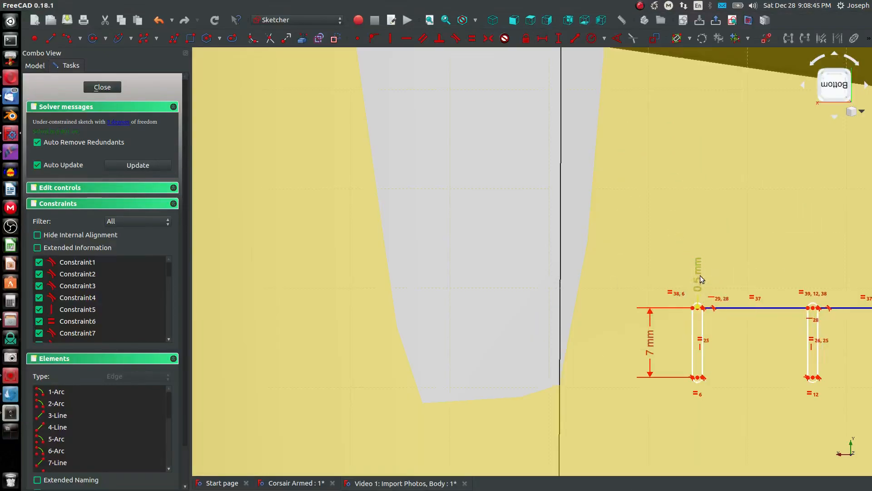
- Examine the slots' placement under the wing from several angles and compare it with the armament on the front reference image
scroll(685, 288, "down", 5)
scroll(685, 288, "up", 5)
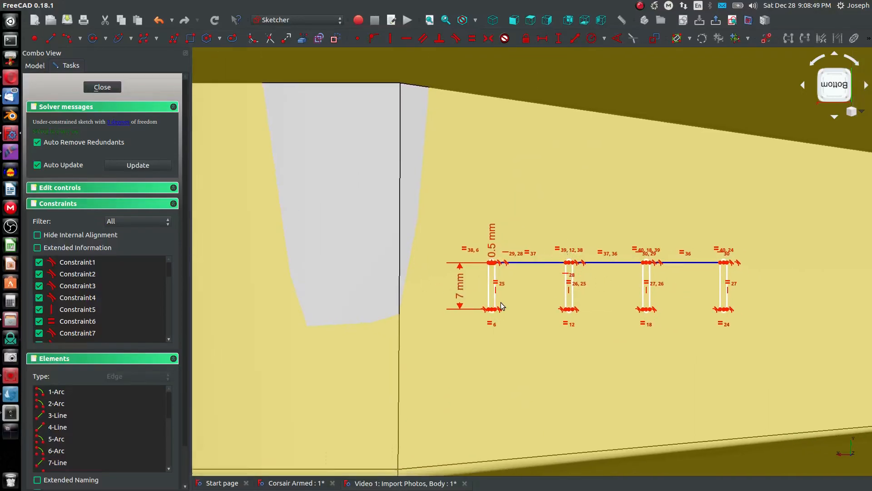
middle_click_drag(512, 284, 532, 383)
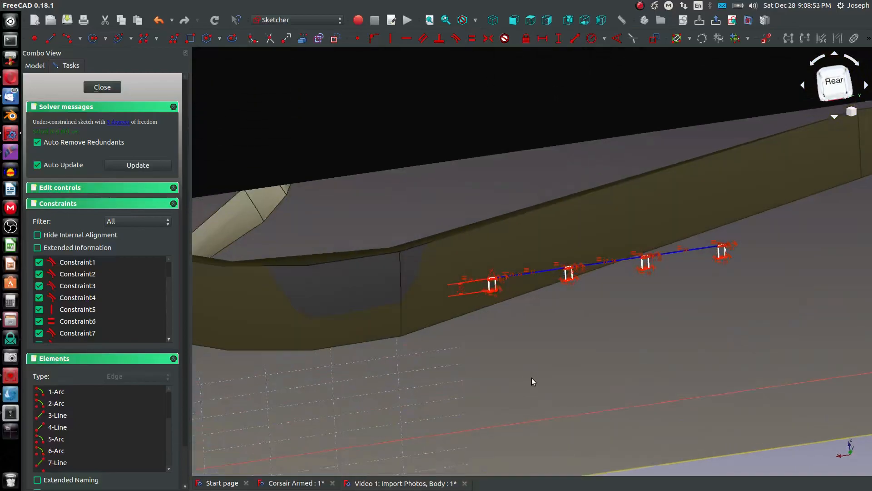
middle_click_drag(492, 298, 98, 239)
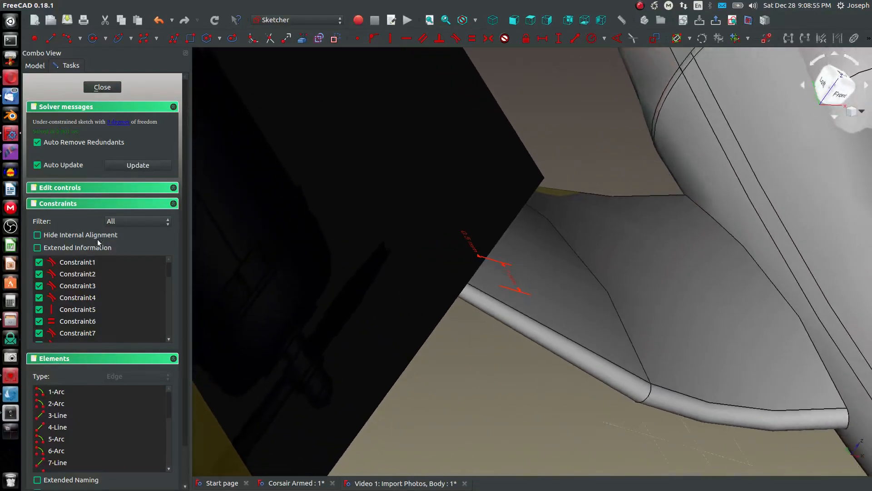
scroll(728, 218, "down", 5)
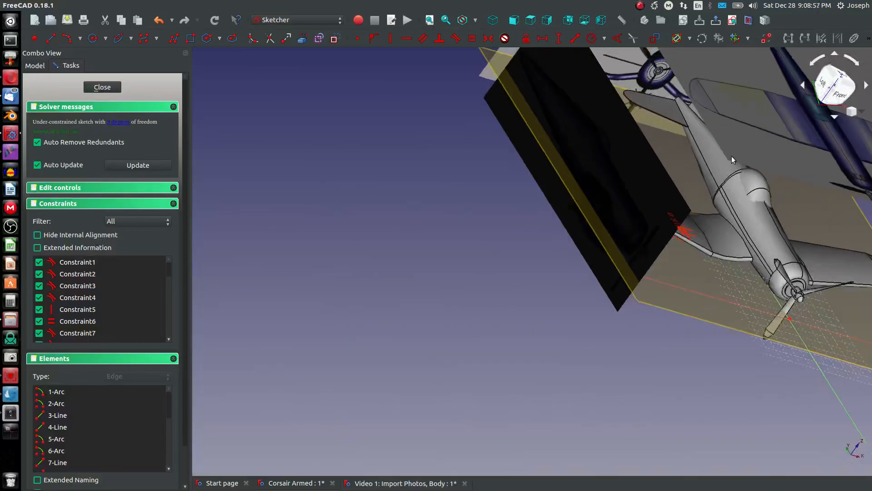
left_click(514, 20)
scroll(612, 149, "up", 5)
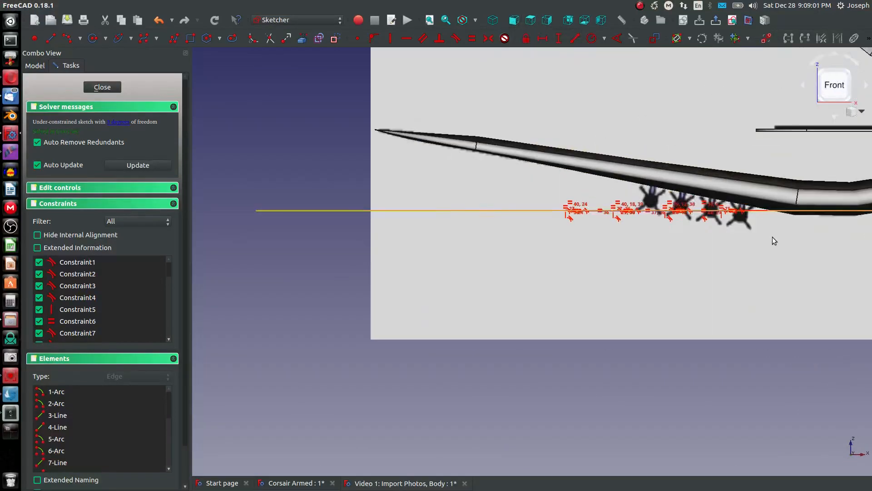
scroll(768, 238, "up", 2)
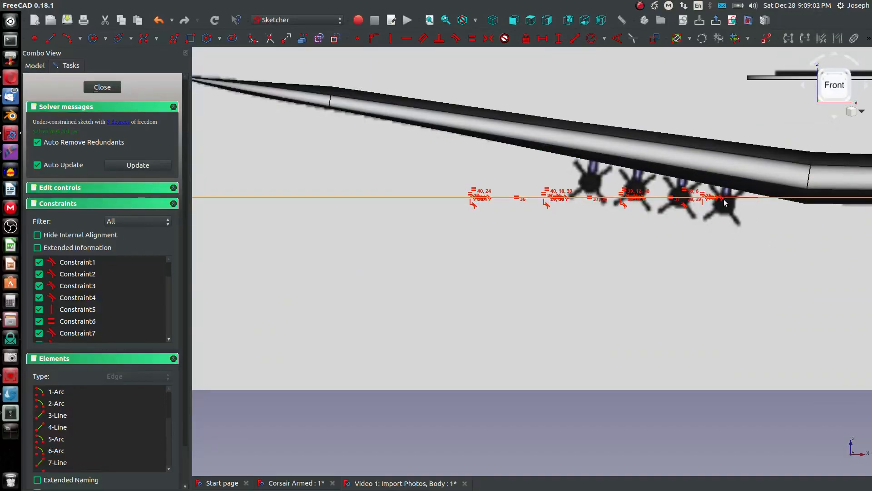
mouse_move(584, 203)
middle_mouse_down()
mouse_move(611, 191)
mouse_move(574, 63)
middle_mouse_up()
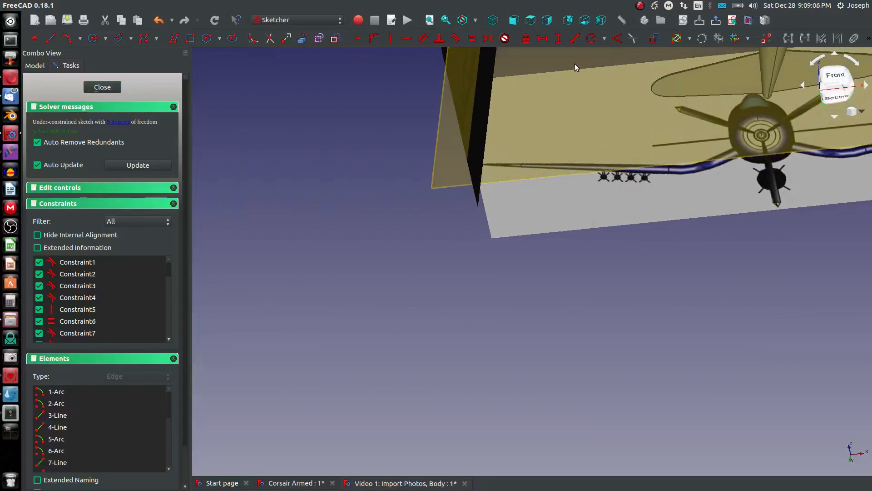
left_click(568, 20)
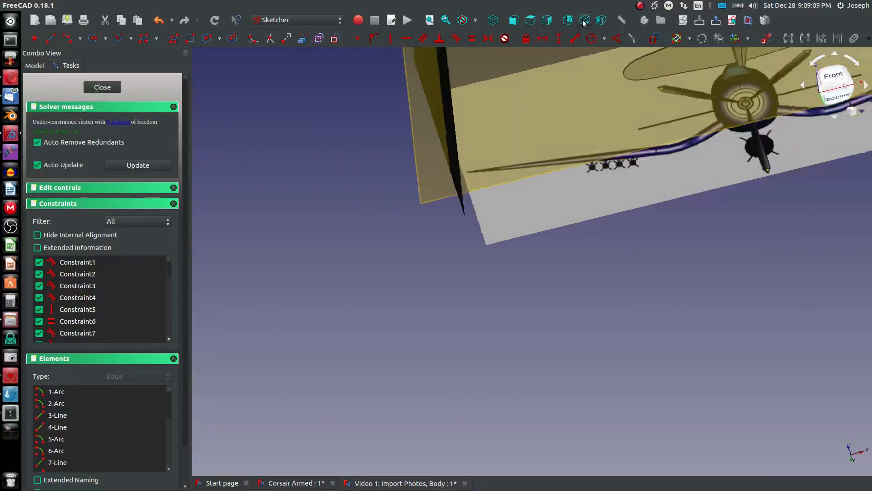
scroll(432, 305, "up", 8)
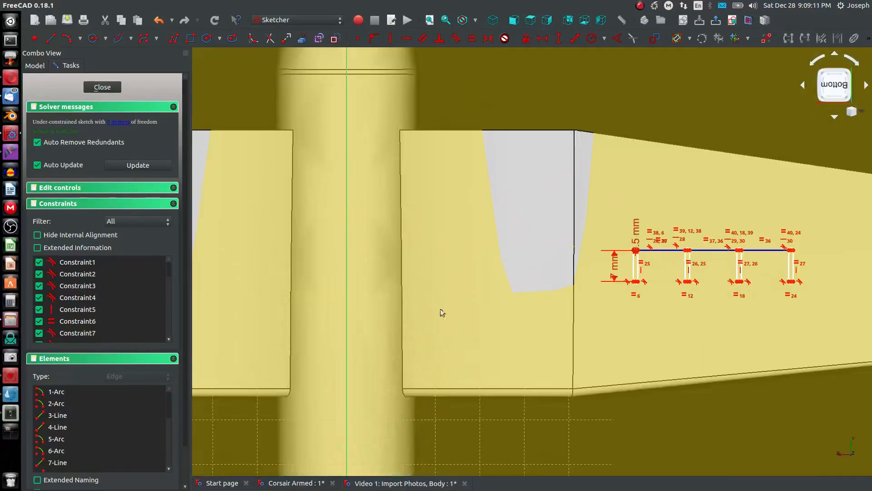
middle_click_drag(651, 283, 519, 272)
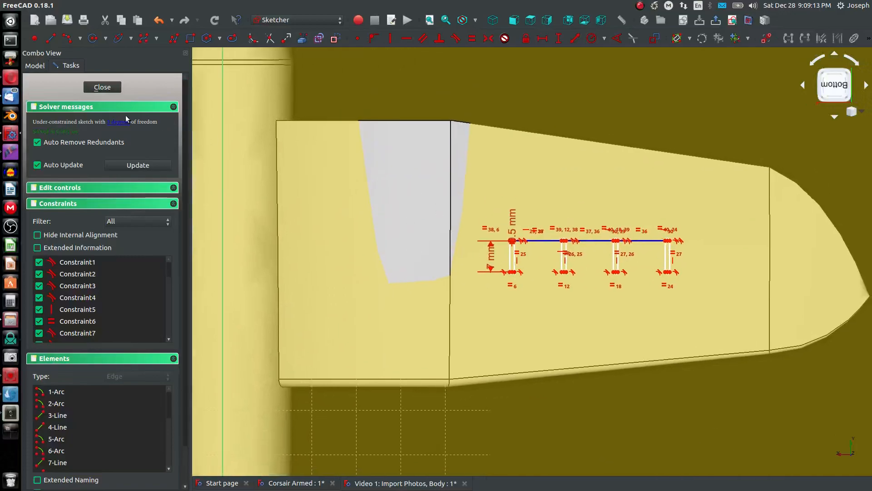
- Finish the slot sketch and pad it toward the wing using the To last type with the direction reversed
left_click(103, 86)
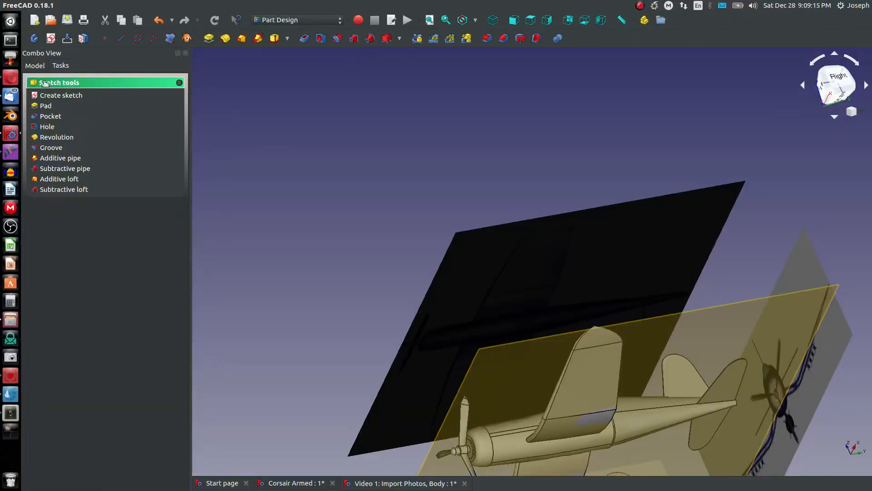
left_click(209, 38)
left_click(151, 126)
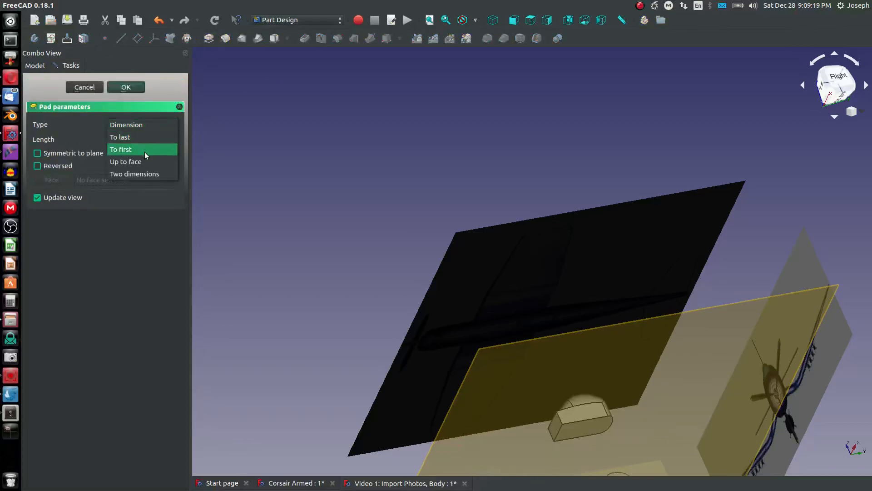
left_click(143, 137)
scroll(432, 268, "down", 5)
scroll(453, 280, "up", 5)
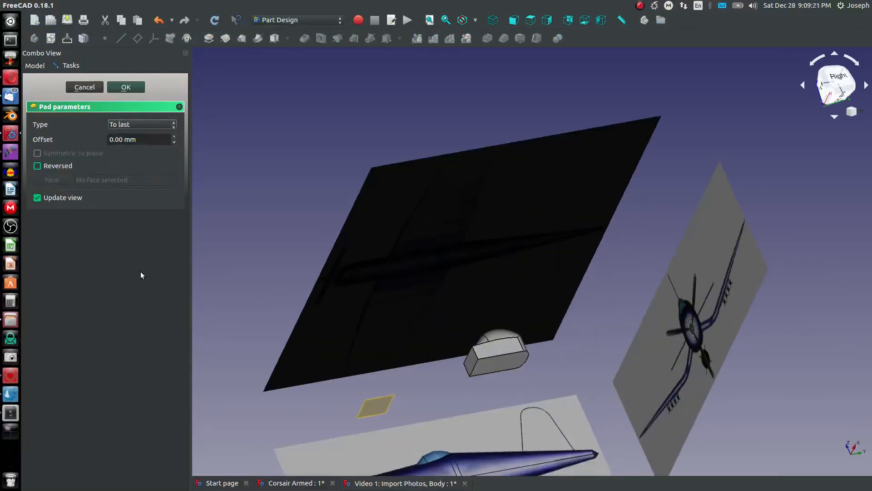
left_click(39, 169)
left_click(40, 167)
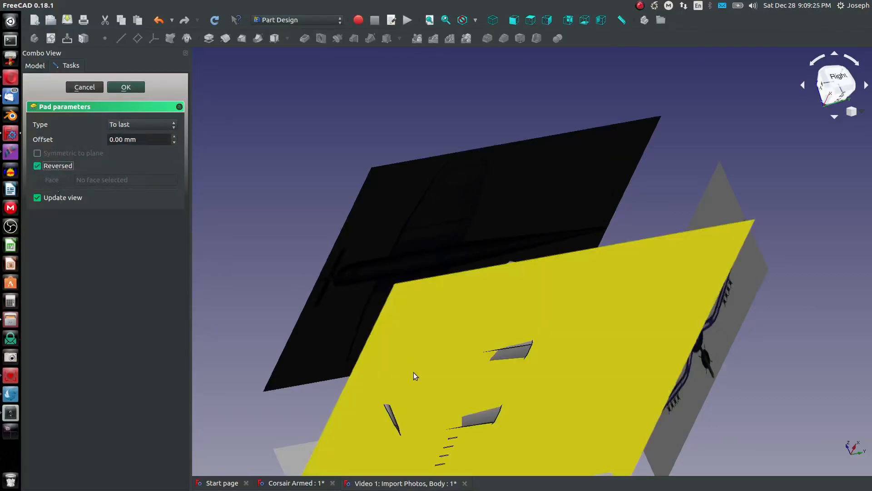
scroll(462, 456, "up", 8)
middle_click_drag(463, 424, 324, 306)
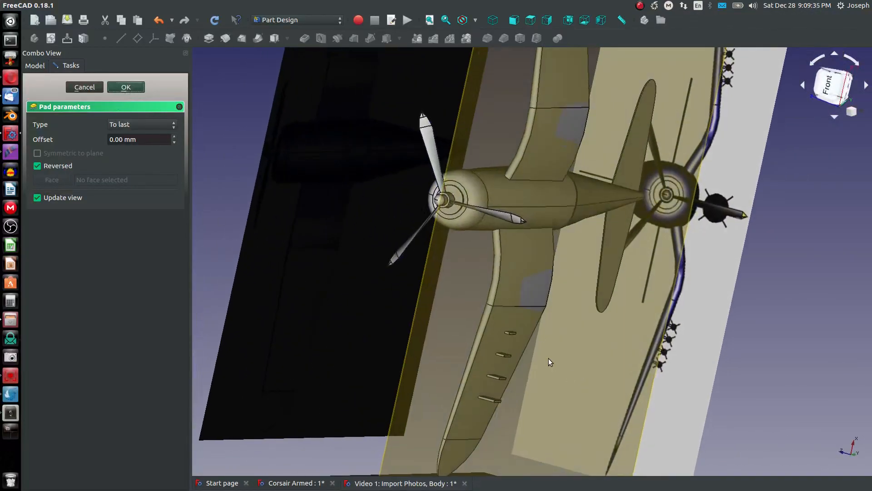
left_click(126, 87)
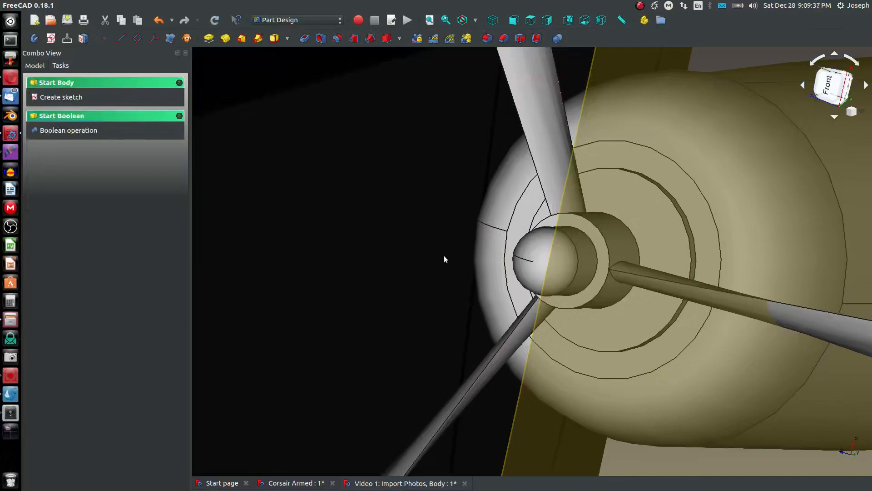
- Hide the datum plane used for the slot sketch, inspect the underwing pads, and display the model tree
scroll(438, 251, "down", 5)
left_click(589, 261)
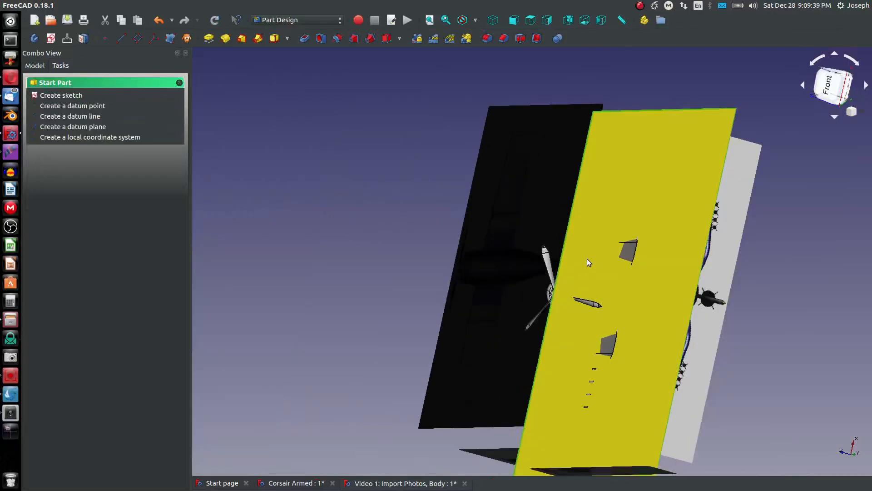
key("space")
scroll(578, 384, "up", 2)
scroll(622, 390, "up", 3)
middle_click_drag(588, 385, 680, 244)
scroll(577, 380, "down", 5)
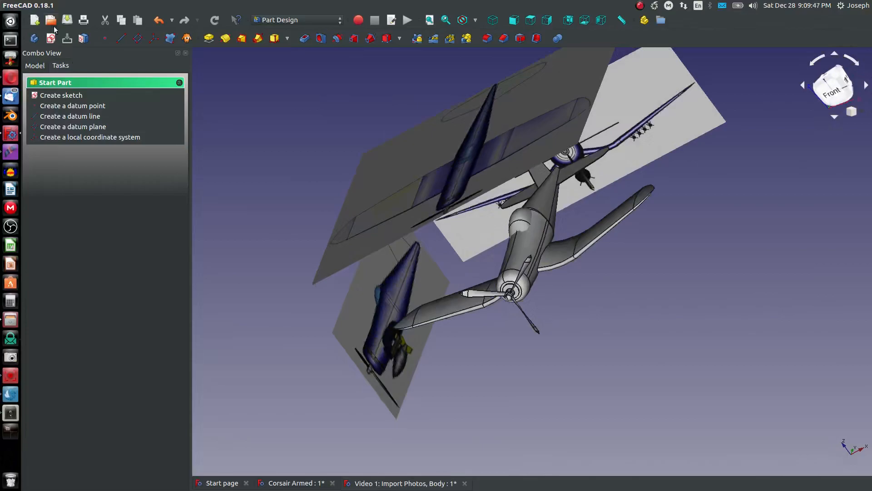
left_click(34, 67)
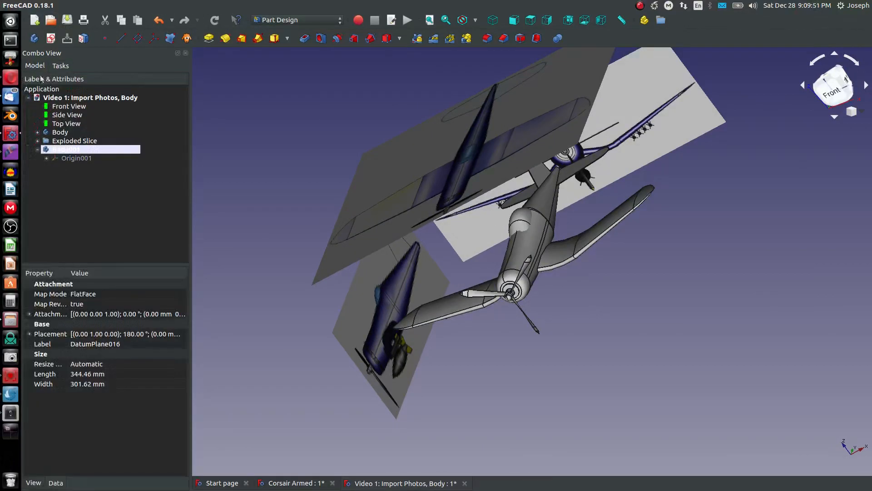
- Activate the original aircraft body and start a new sketch on its XZ plane at the underwing pylons
double_click(40, 133)
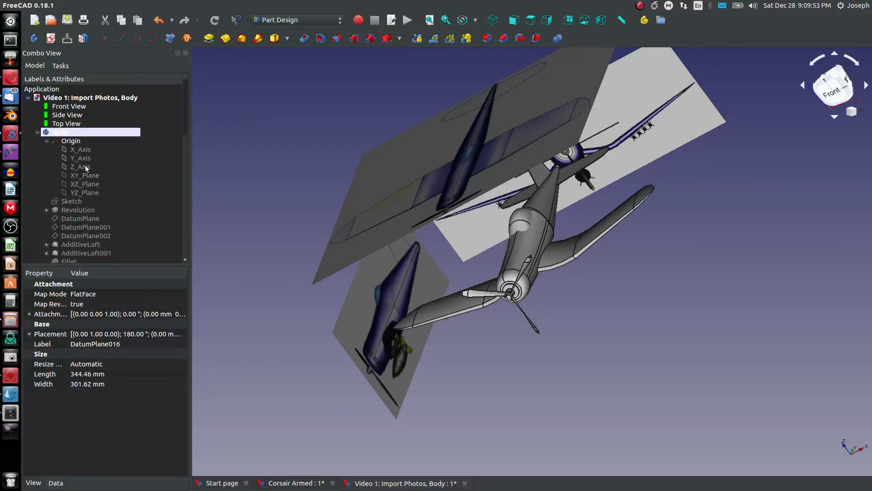
left_click(87, 184)
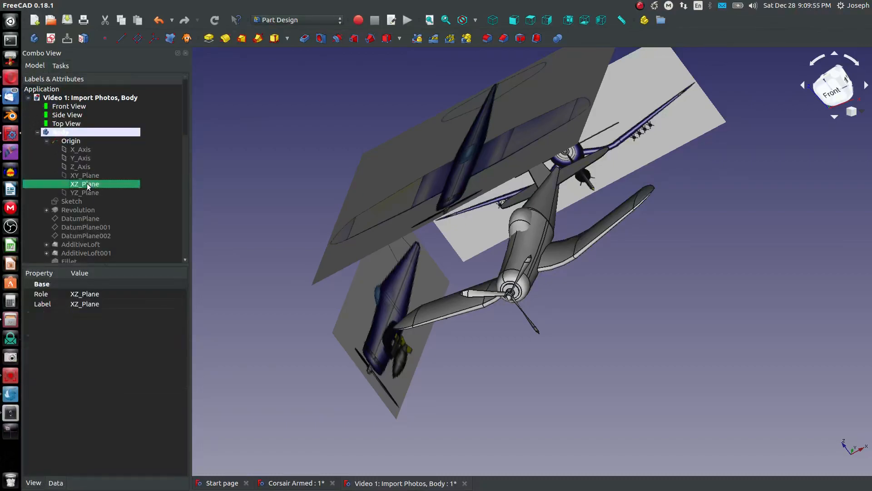
left_click(50, 40)
scroll(443, 282, "up", 5)
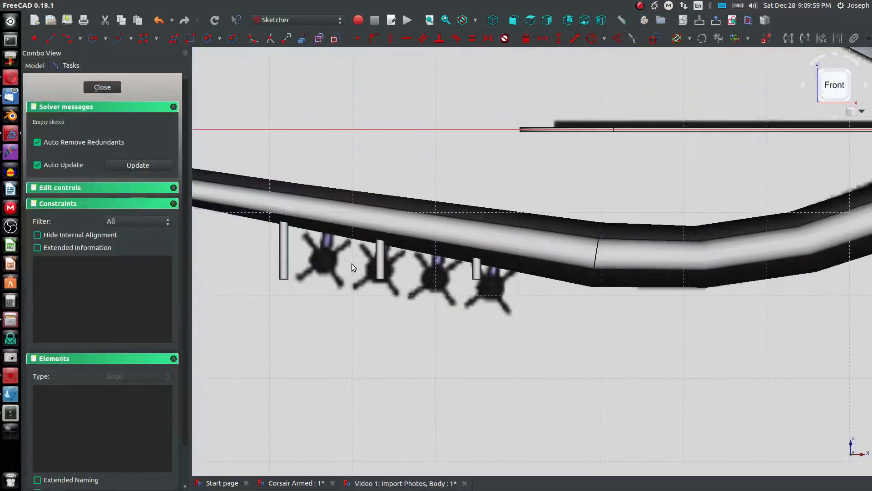
middle_click_drag(351, 267, 395, 286)
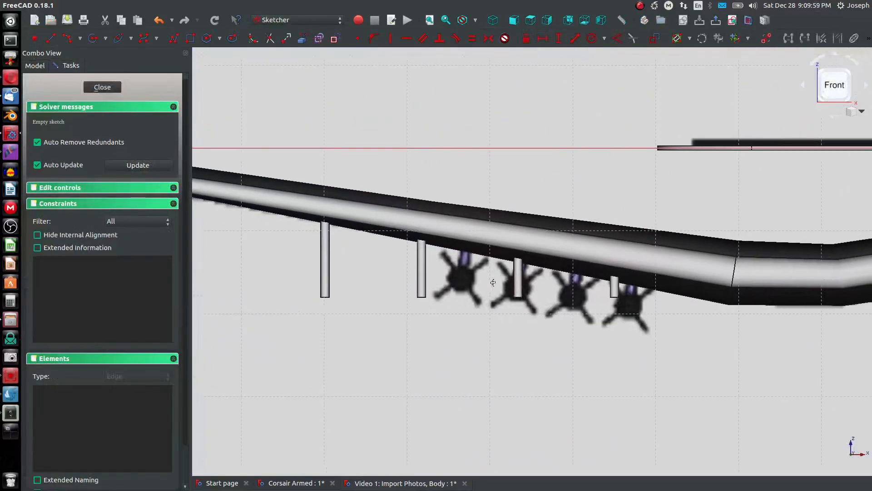
- Import the inboard vertical edge of the pylon nearest the fuselage as external geometry
left_click(301, 39)
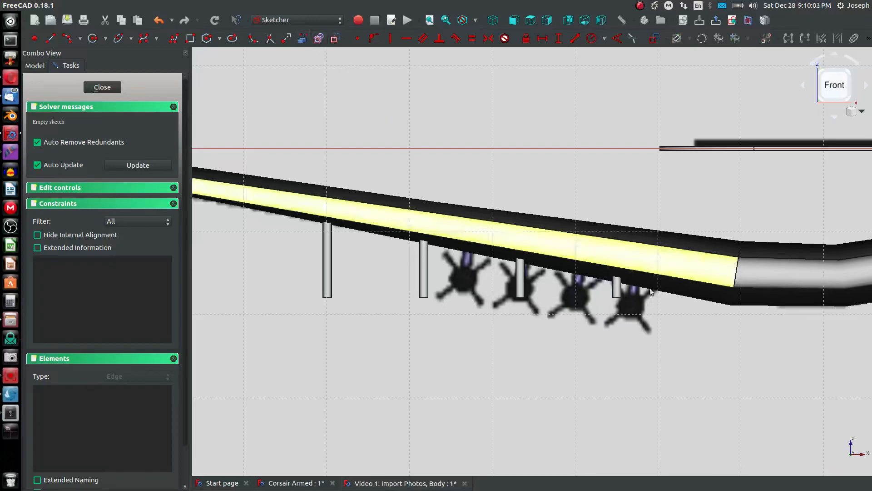
scroll(616, 286, "up", 4)
left_click(625, 295)
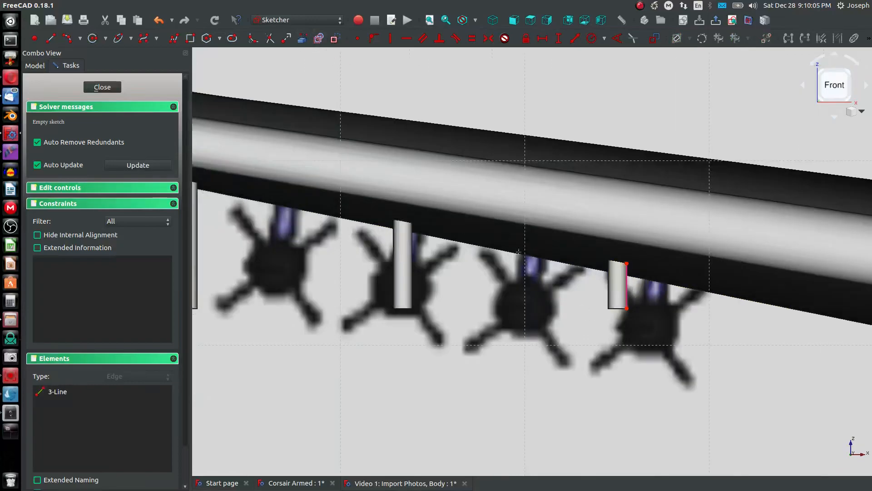
- Sketch a sloping line about 46 mm long from the imported pylon edge's lower endpoint outward past the outermost pylon
scroll(229, 146, "down", 2)
left_click(51, 38)
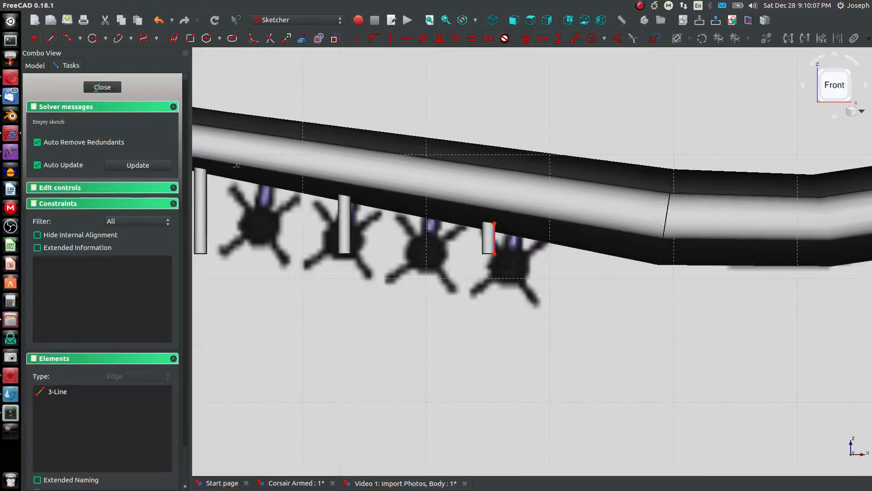
scroll(494, 252, "down", 3)
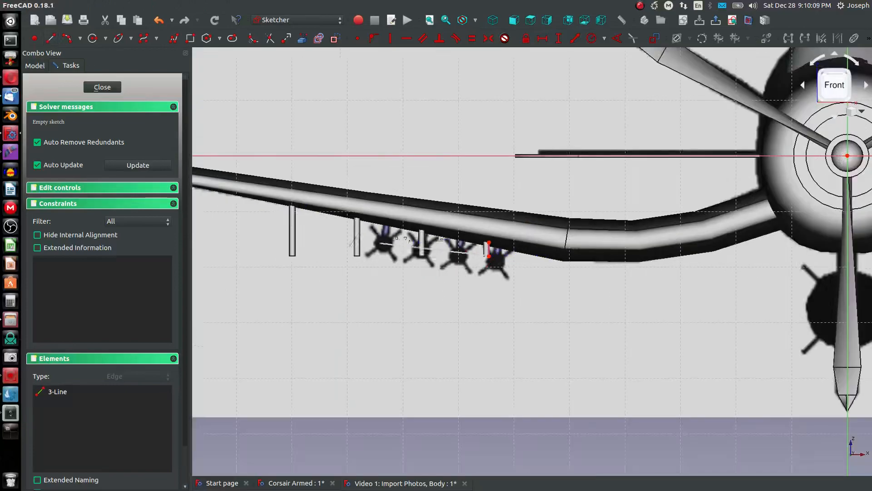
scroll(243, 213, "down", 1)
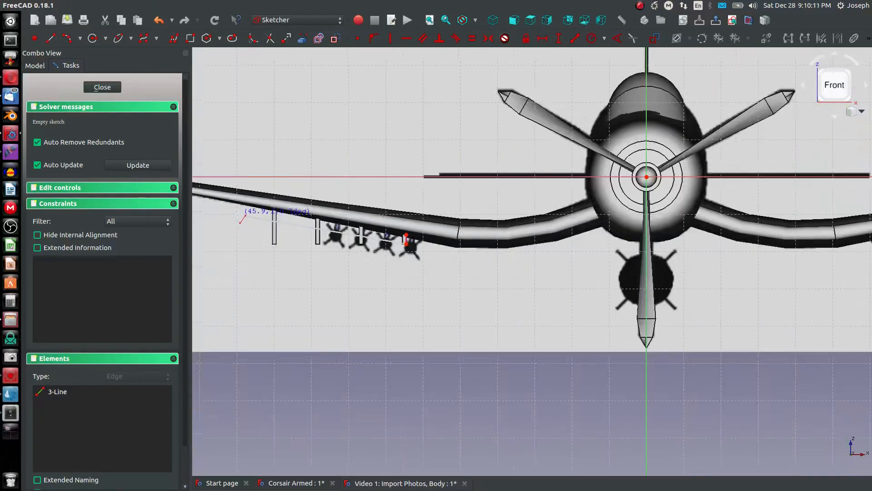
left_click(239, 215)
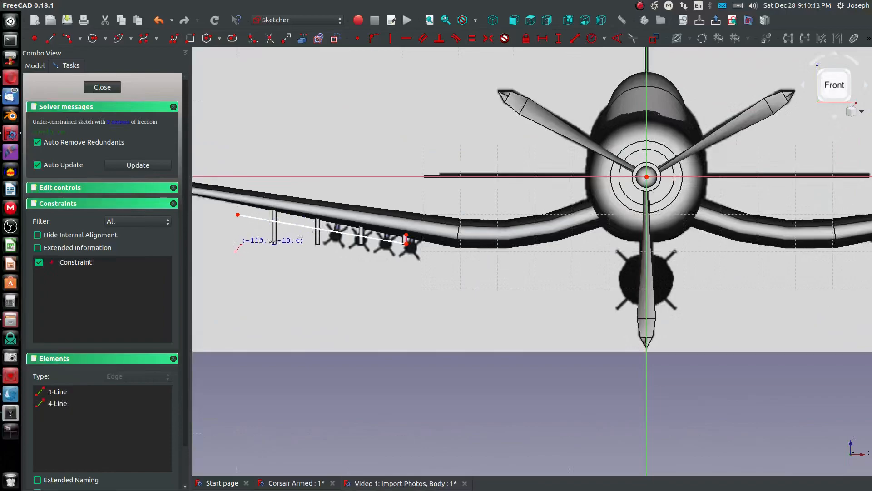
scroll(234, 219, "up", 3)
key("Escape")
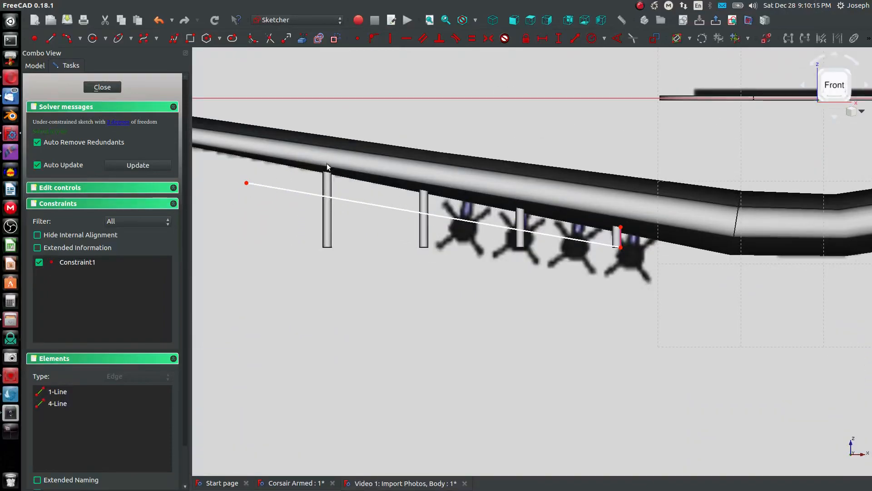
- Import the upper and lower spline edges of the wing's leading-edge face above the pylons as external geometry
left_click(302, 38)
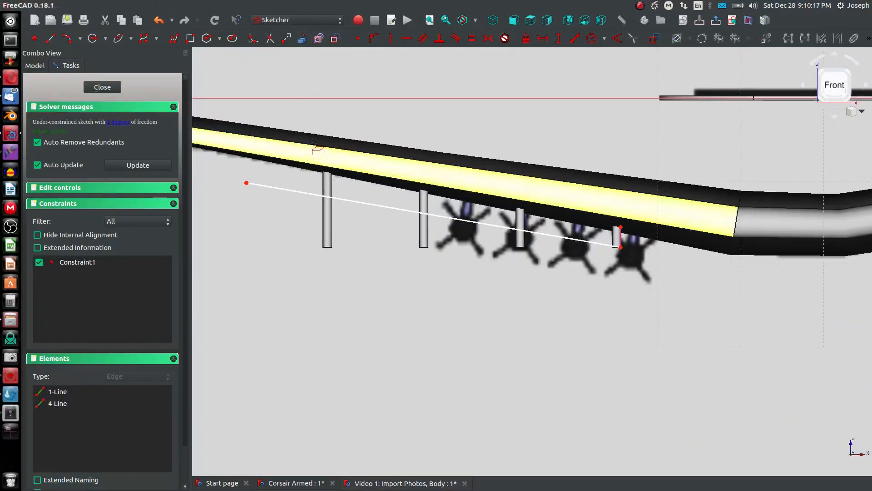
left_click(317, 145)
left_click(332, 169)
scroll(334, 167, "down", 3)
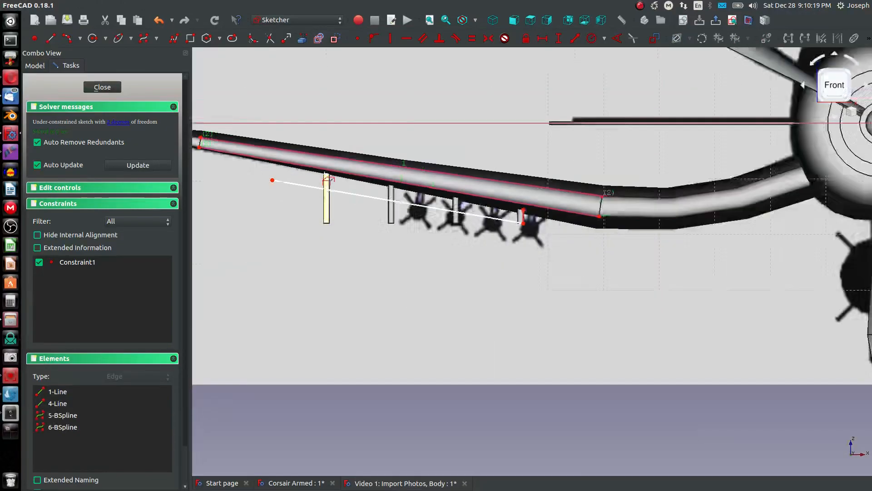
scroll(338, 164, "up", 2)
key("Escape")
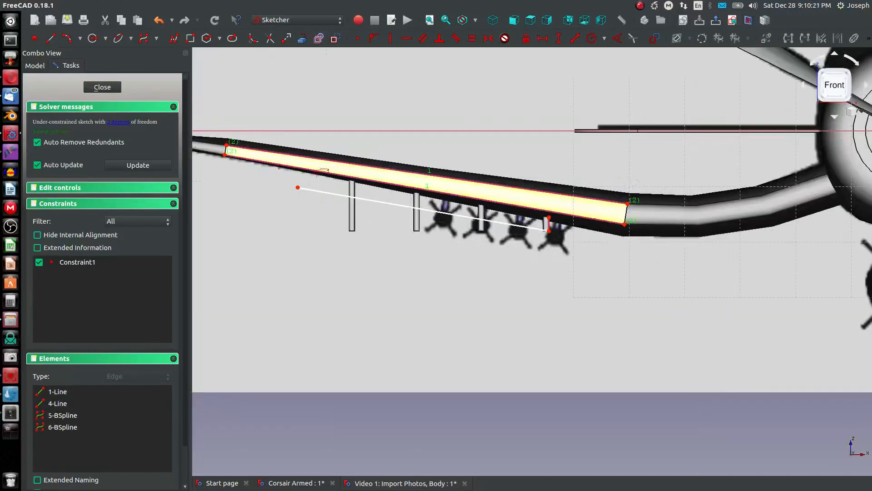
- Try to constrain the sloping line parallel to the wing face's lower spline edge
left_click(320, 195)
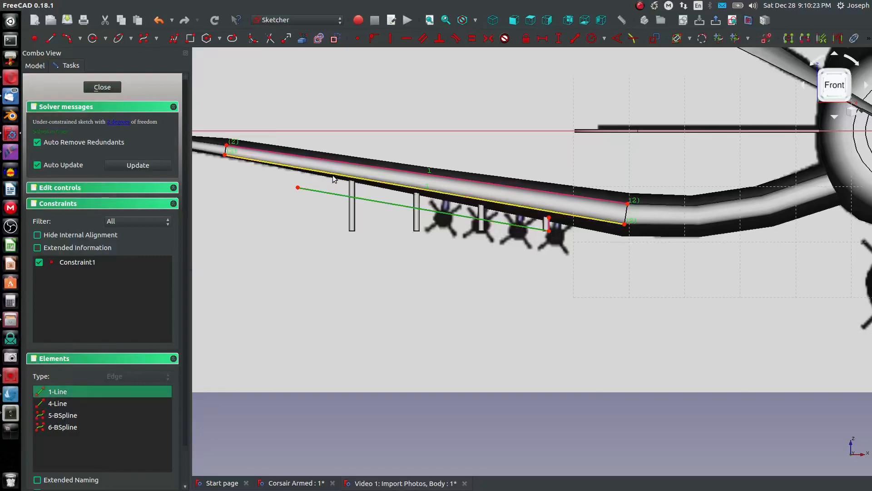
left_click(424, 40)
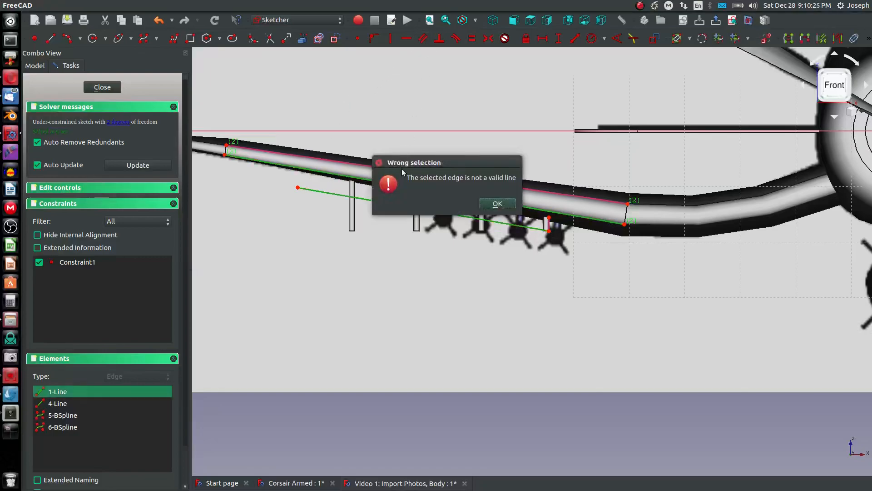
left_click(498, 203)
left_click(454, 196)
left_click(447, 214)
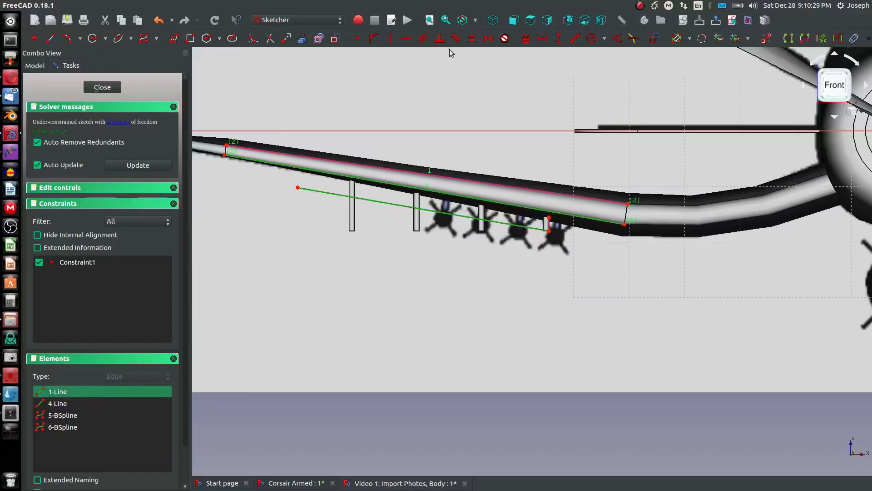
left_click(424, 40)
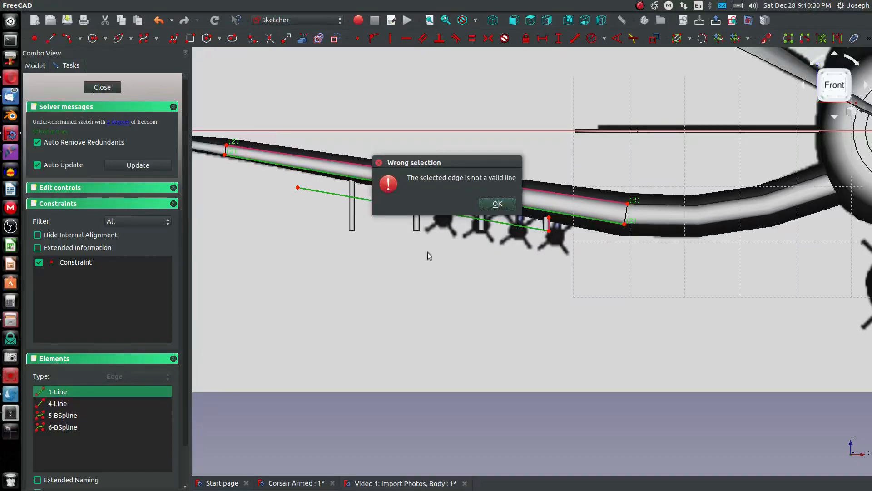
left_click(487, 207)
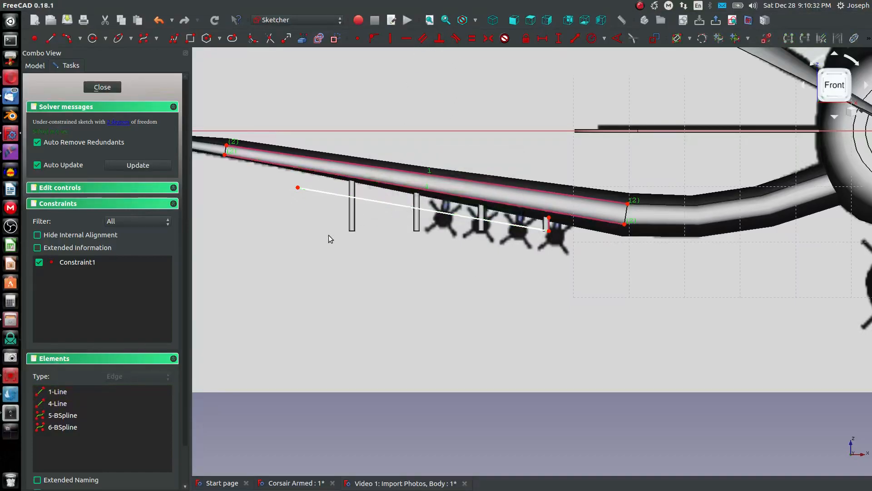
- Delete the wing face's upper spline edge from the sketch's external geometry
left_click(285, 153)
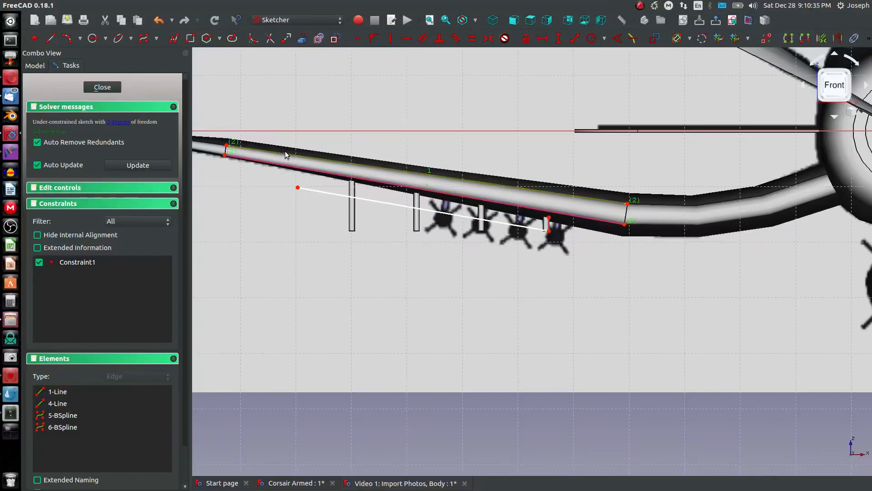
key("Delete")
scroll(350, 221, "down", 10)
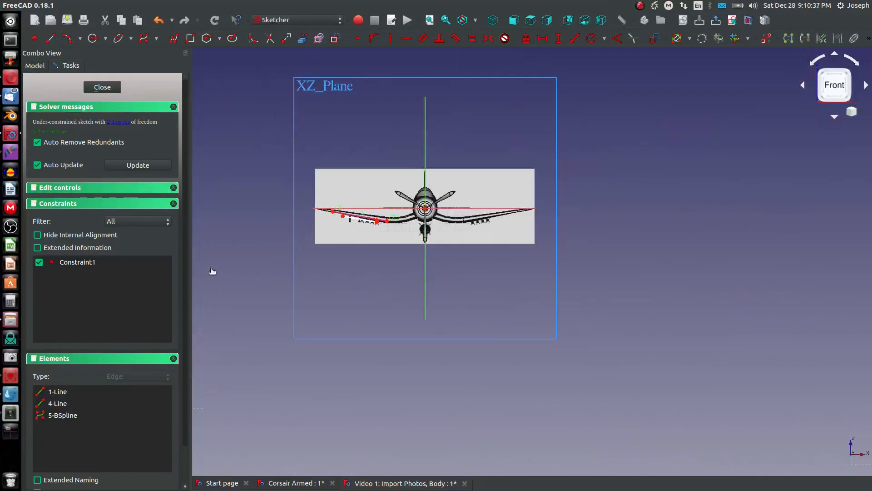
scroll(331, 219, "up", 10)
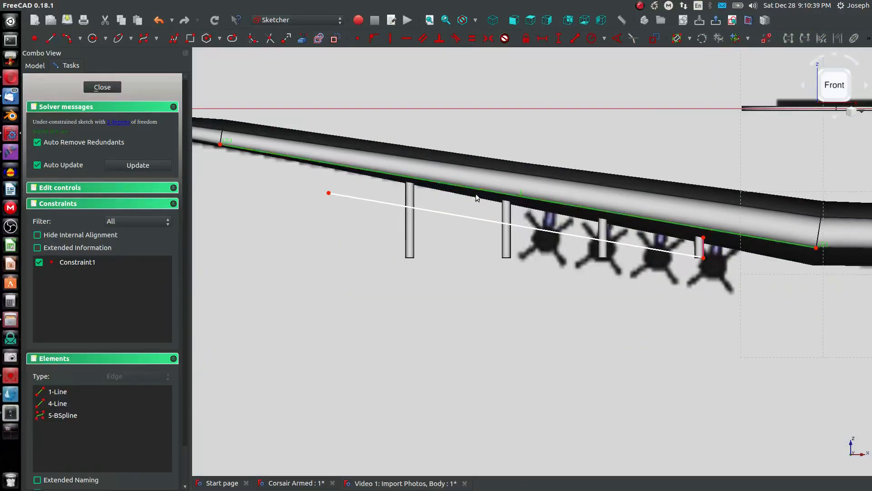
- Try again to make the sloping line parallel to the remaining imported wing edge
left_click(466, 217)
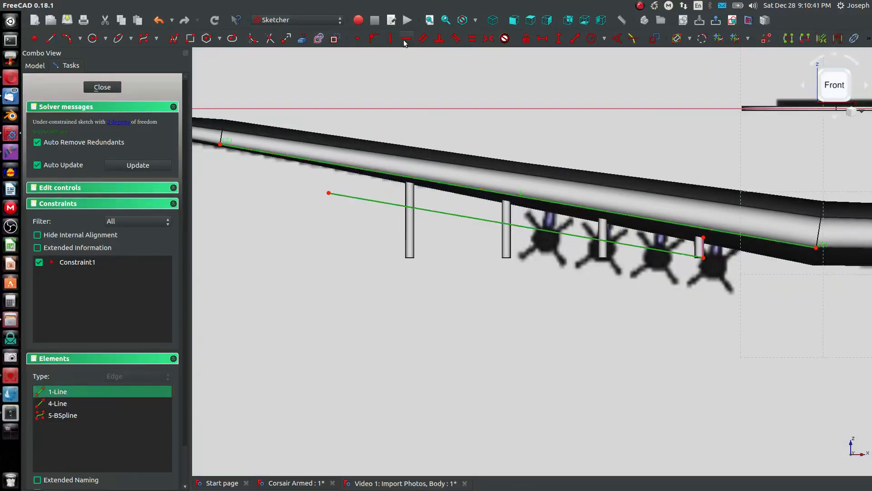
left_click(429, 39)
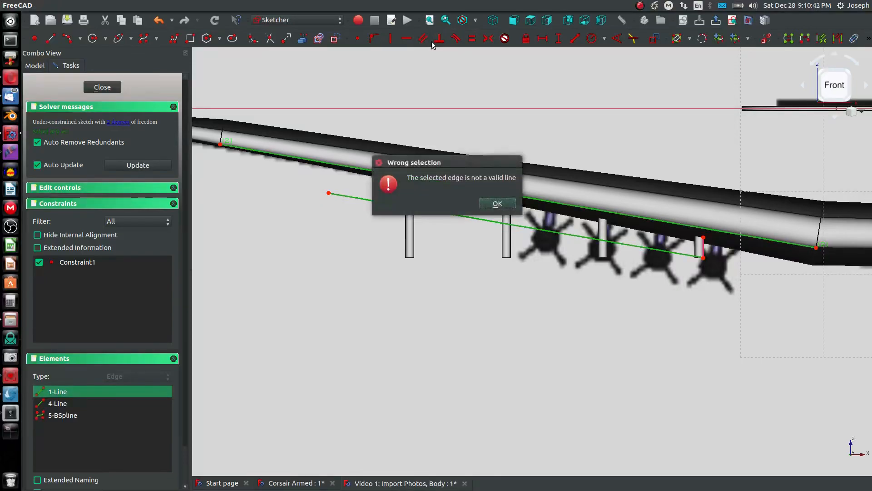
left_click(481, 207)
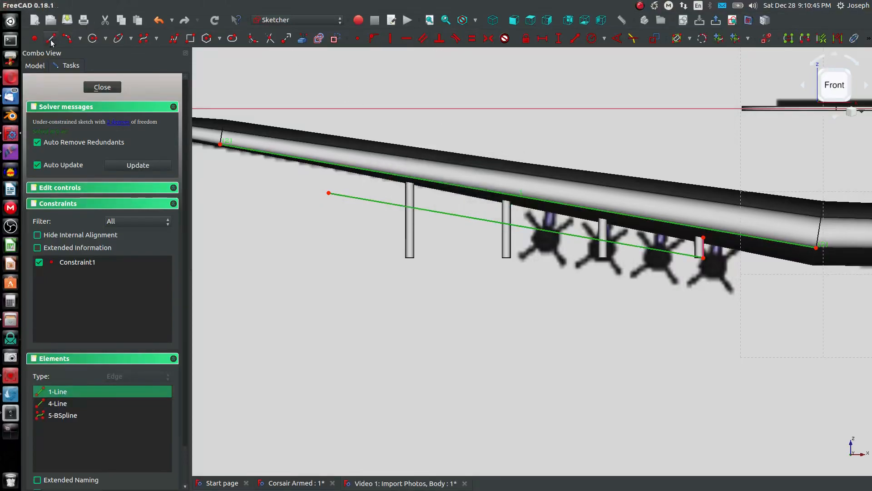
- Draw a line between the endpoints of the imported lower wing edge and convert it to construction geometry
left_click(220, 144)
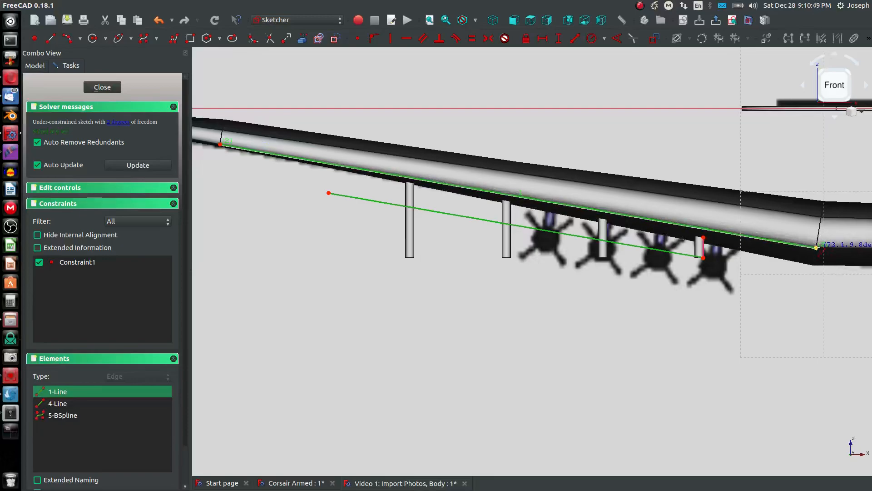
left_click(816, 248)
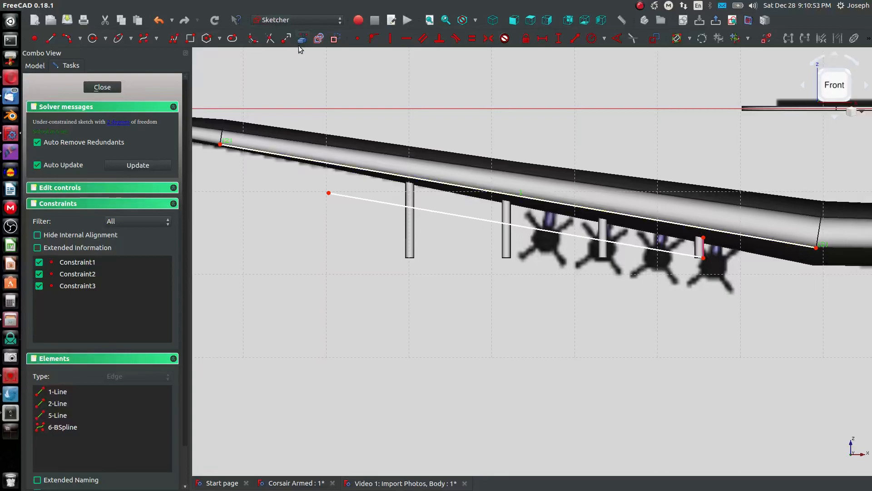
left_click(310, 160)
left_click(335, 40)
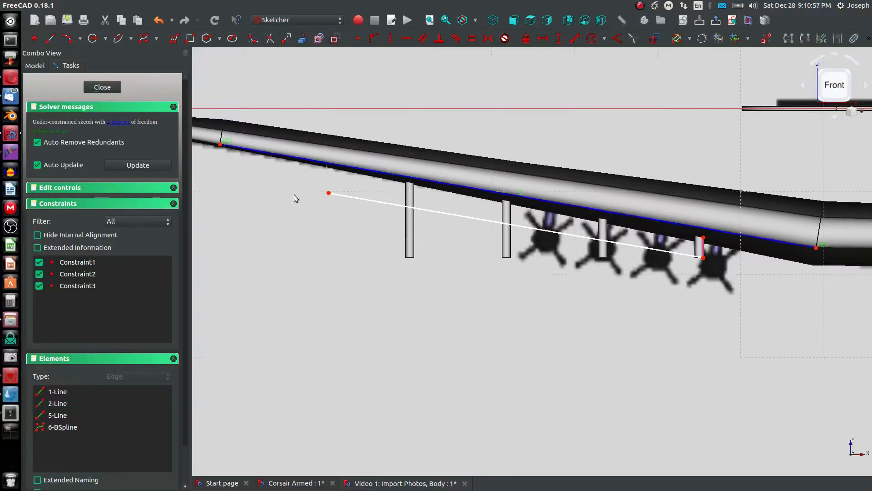
- Constrain the sloping line below the wing parallel to the construction line along the wing edge
left_click(311, 160)
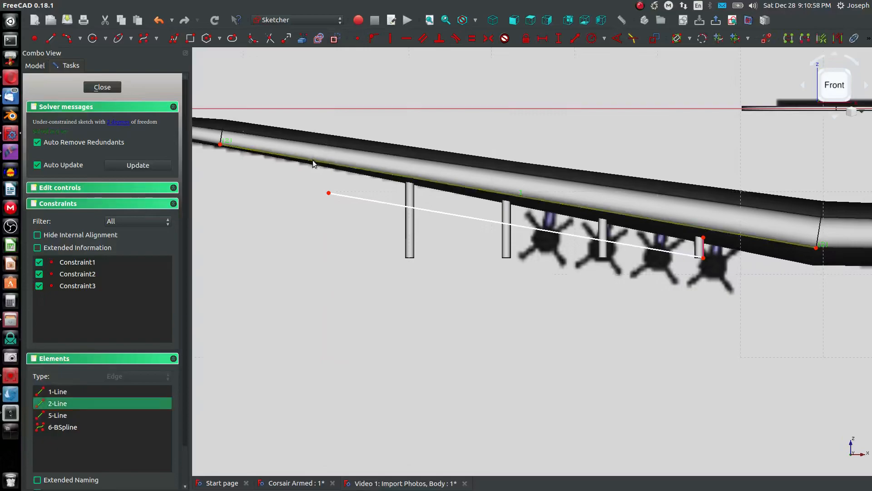
left_click(353, 197)
left_click(423, 38)
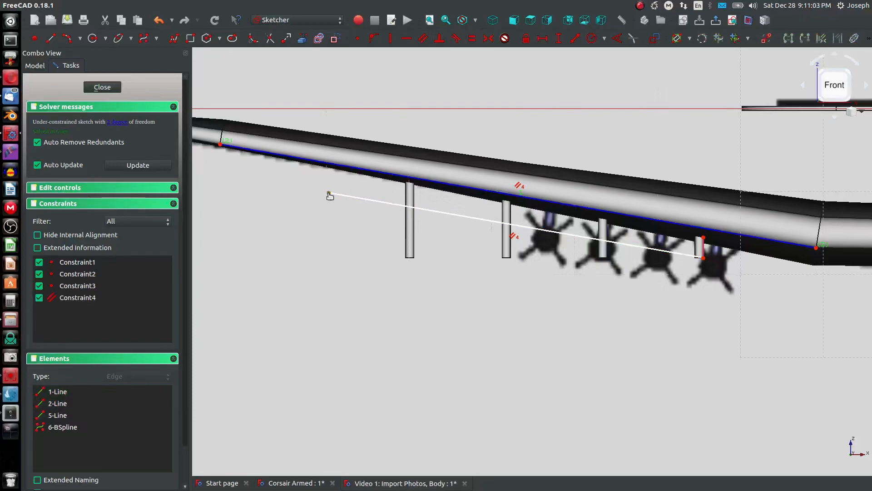
- Set the sloping line's length to 45 mm
left_click(329, 192)
left_click(337, 194)
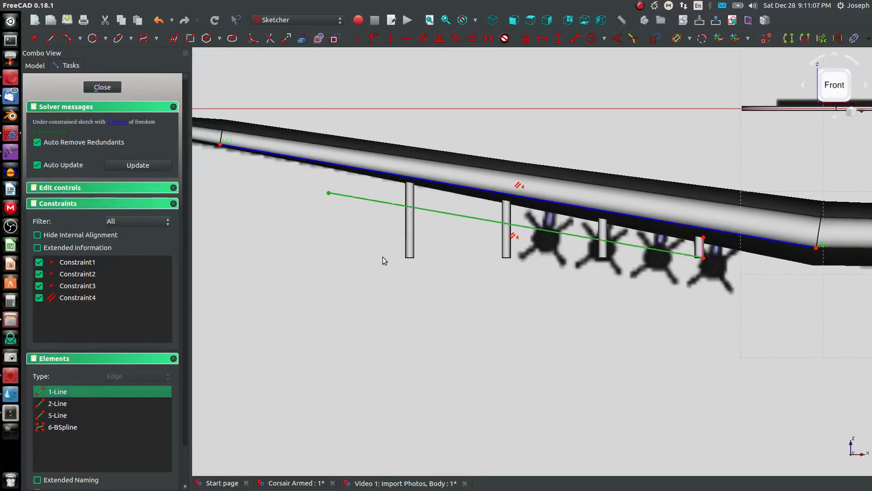
left_click(338, 212)
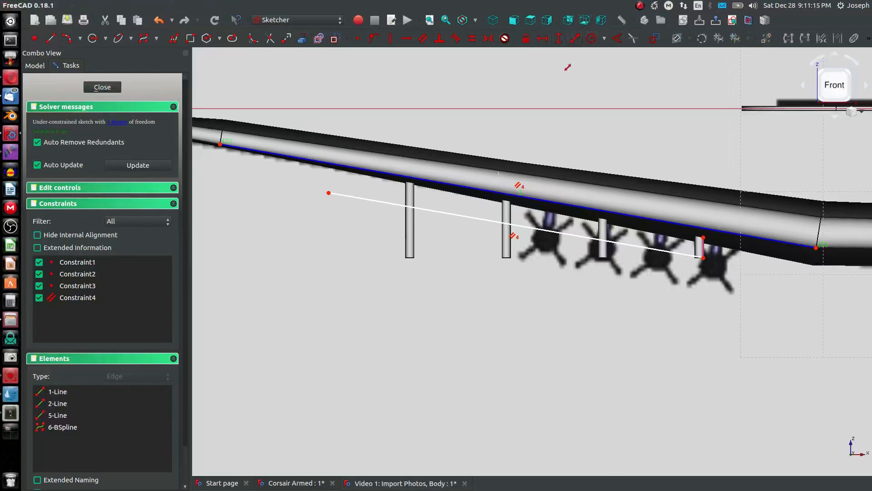
left_click(464, 217)
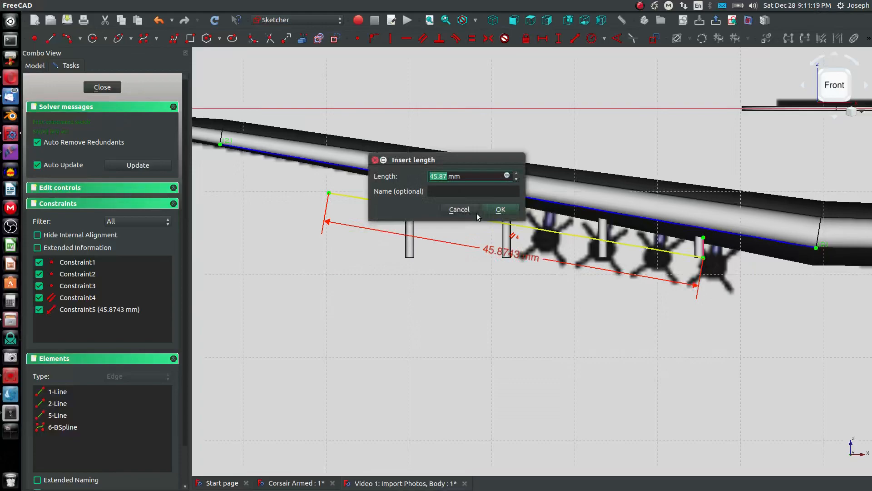
type("45")
key("Return")
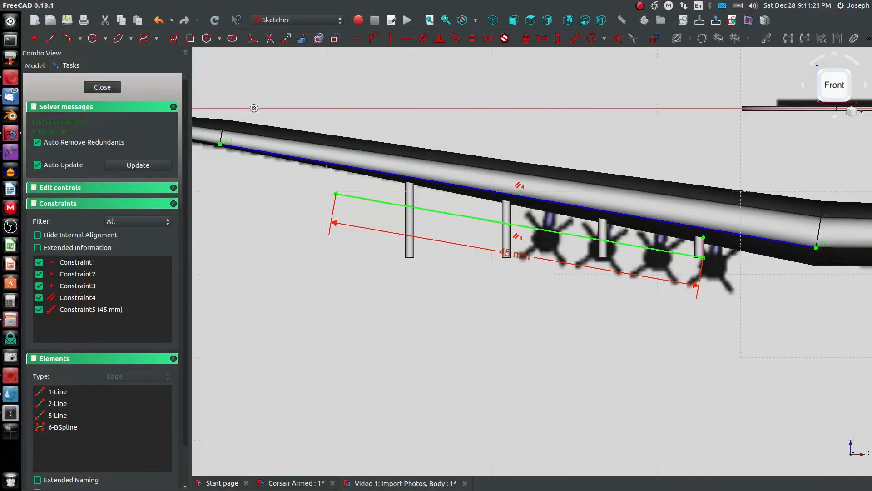
- Draw a horizontal line from the sloping line's inboard endpoint outward along the pylon bottoms, ending beyond the outermost pylon
left_click(51, 38)
left_click(703, 258)
left_click(301, 263)
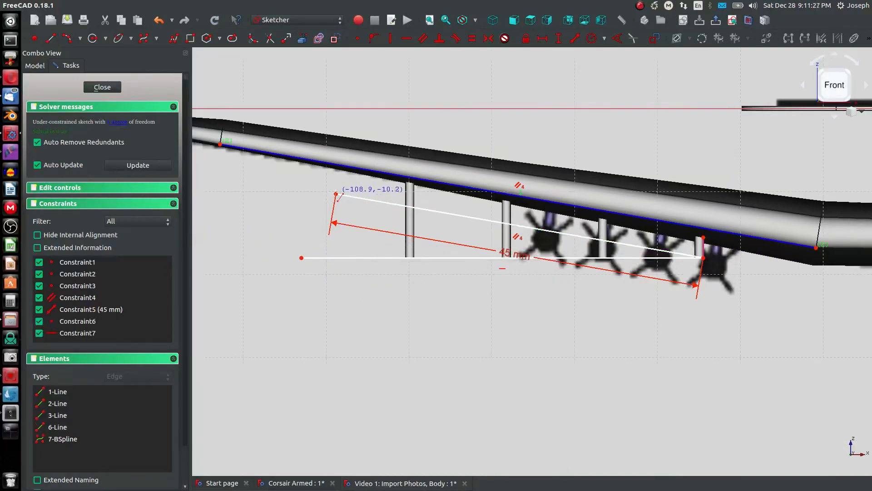
- Close the trim profile with a line joining the outboard endpoints of the sloping and horizontal lines, and constrain it vertical
left_click(336, 193)
left_click(302, 257)
left_click(316, 237)
key("v")
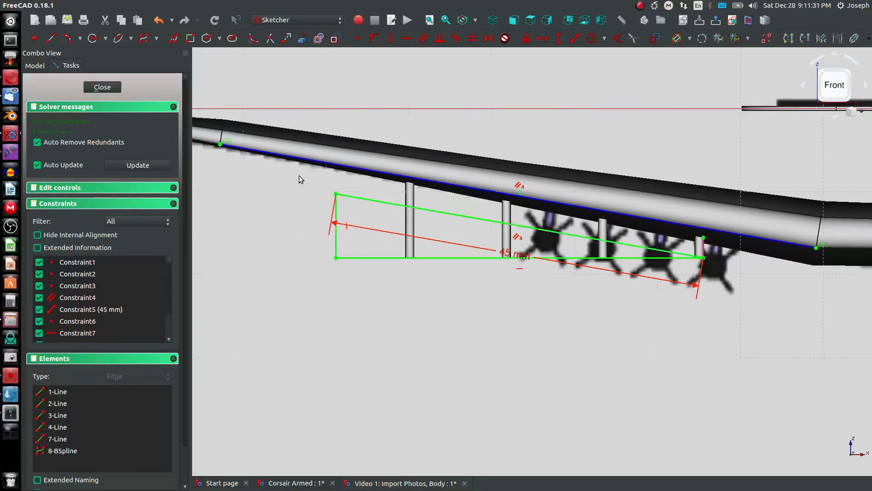
left_click(35, 65)
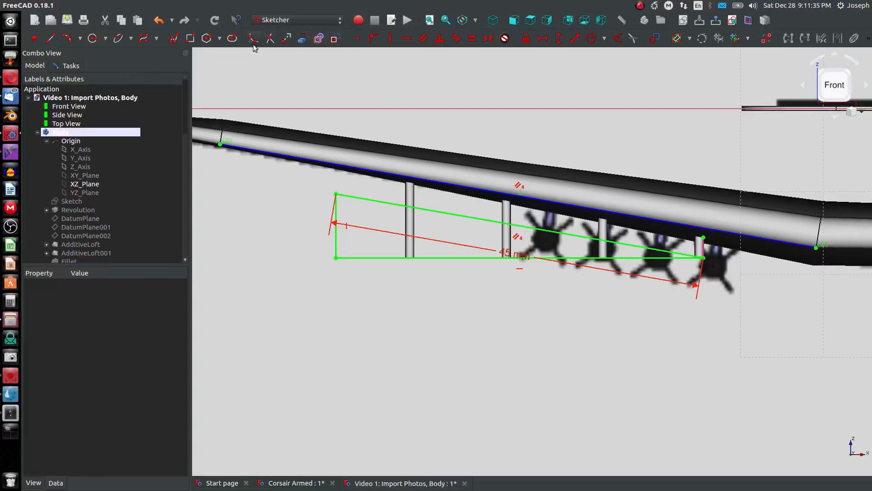
left_click(281, 20)
left_click(91, 82)
left_click(71, 65)
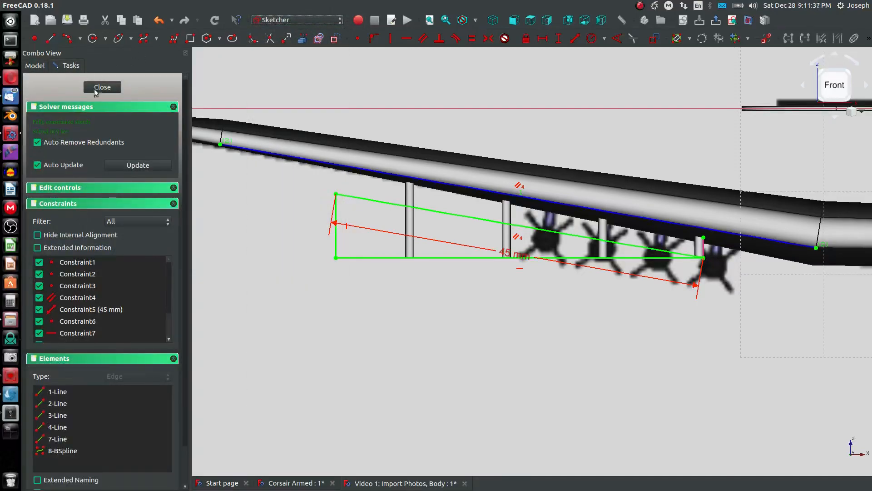
- Finish the sketch and pocket the triangular profile with type Through all to trim the pylon bottoms
left_click(101, 86)
left_click(70, 68)
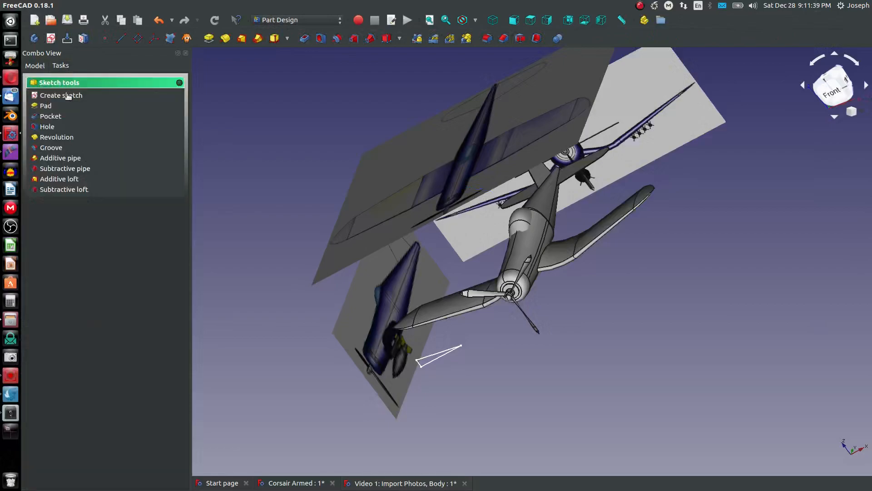
left_click(51, 117)
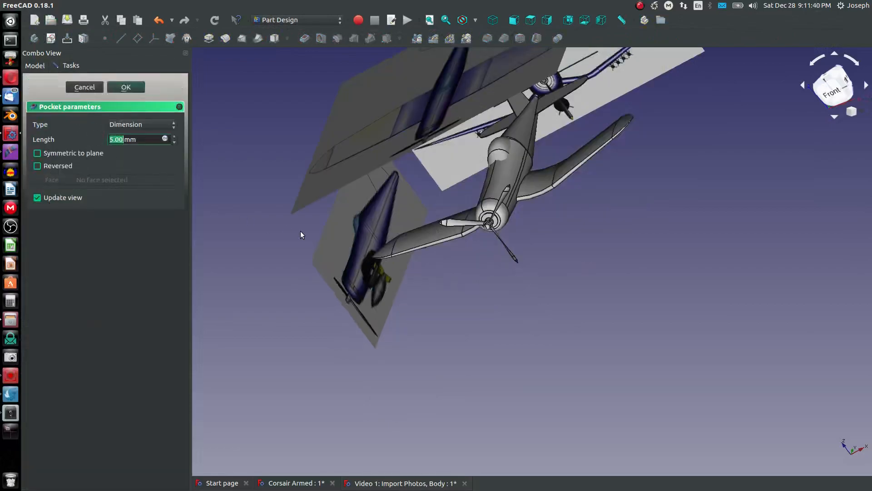
left_click(121, 126)
left_click(132, 150)
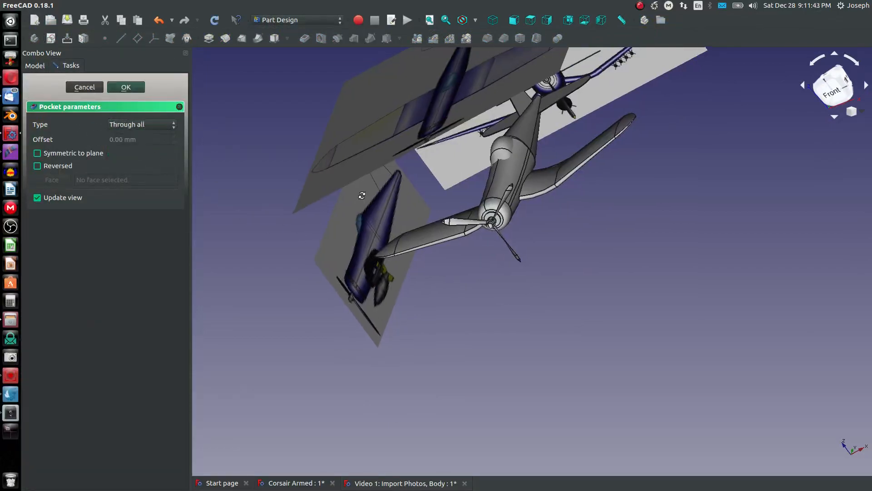
middle_click_drag(360, 198, 370, 148)
scroll(433, 226, "up", 10)
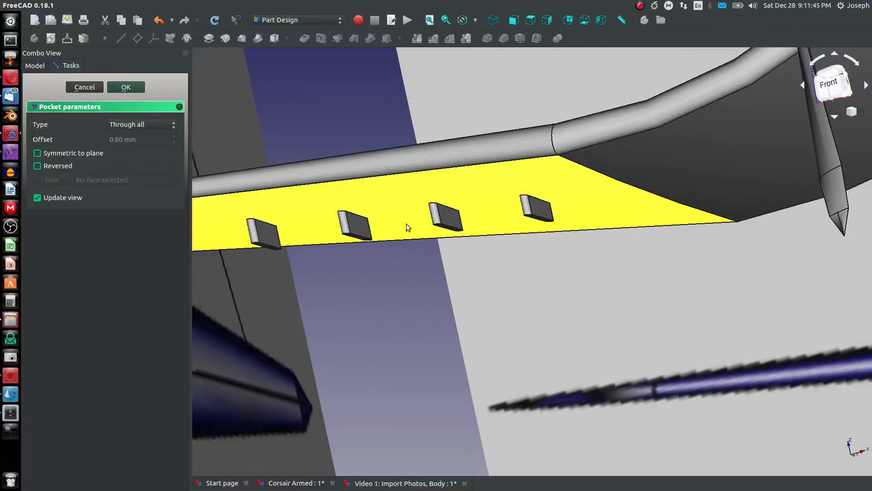
left_click(126, 87)
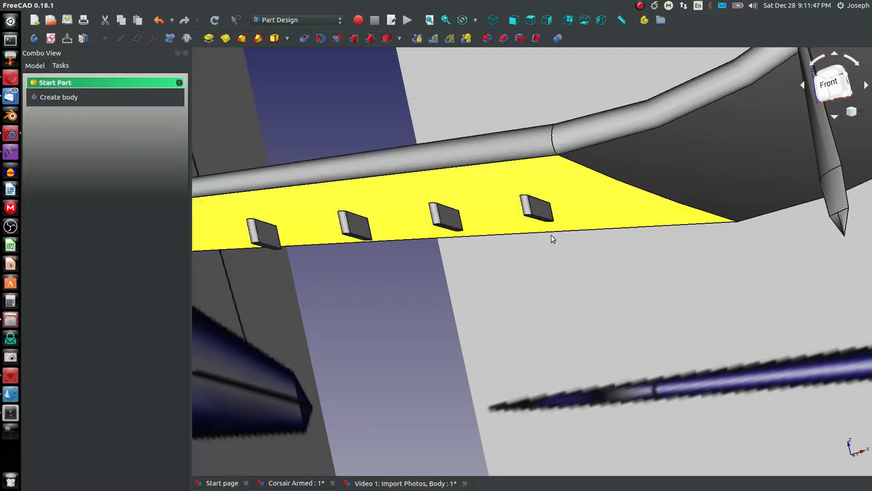
- Examine the trimmed pylons under the wing from several angles
scroll(416, 191, "down", 2)
middle_click_drag(415, 191, 510, 203)
scroll(478, 214, "up", 3)
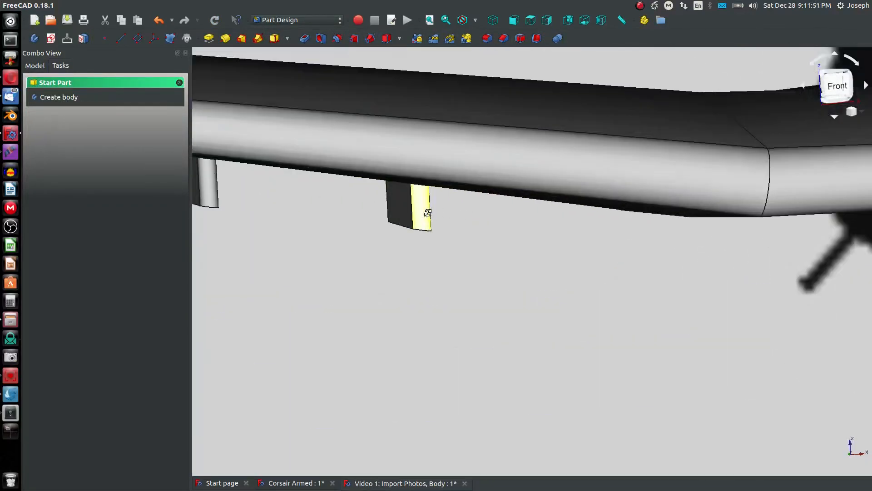
scroll(427, 212, "down", 3)
scroll(407, 192, "down", 2)
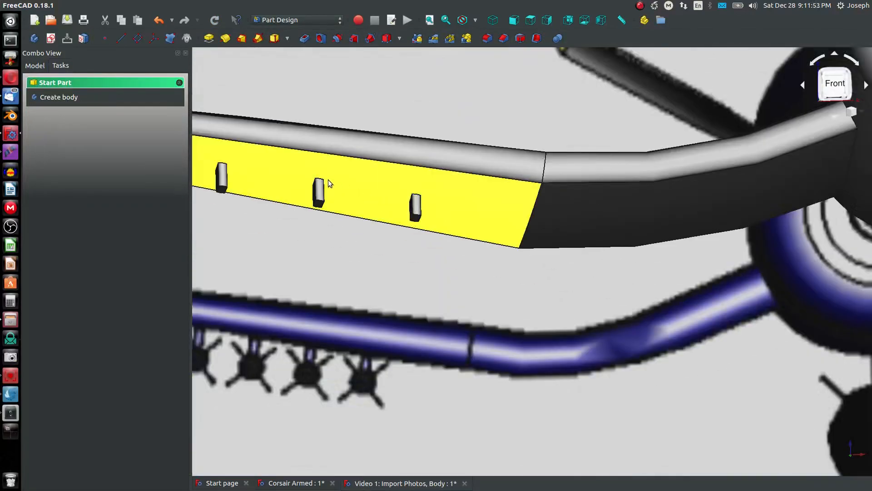
middle_click_drag(315, 170, 404, 170)
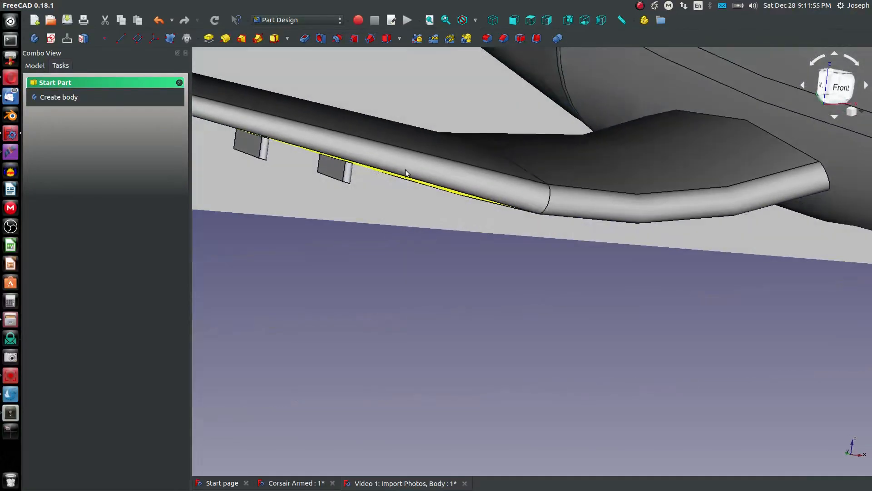
scroll(403, 170, "down", 2)
- Find the datum plane crossing the wings near the pylons, DatumPlane003, and create a new sketch on it
left_click(27, 65)
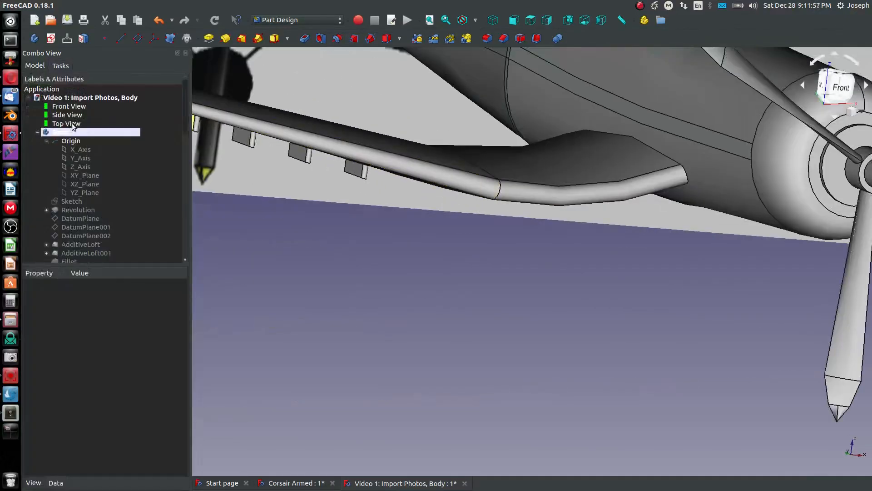
scroll(97, 190, "down", 3)
left_click(86, 150)
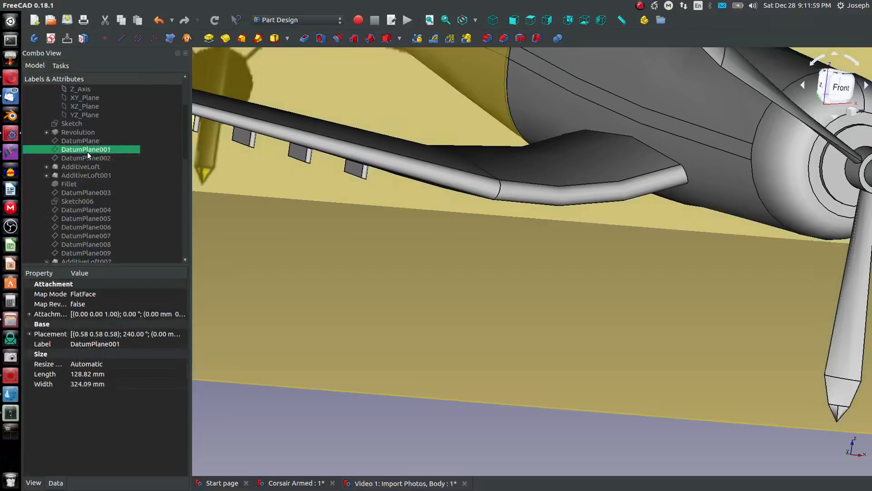
scroll(457, 226, "down", 5)
middle_click_drag(457, 227, 310, 226)
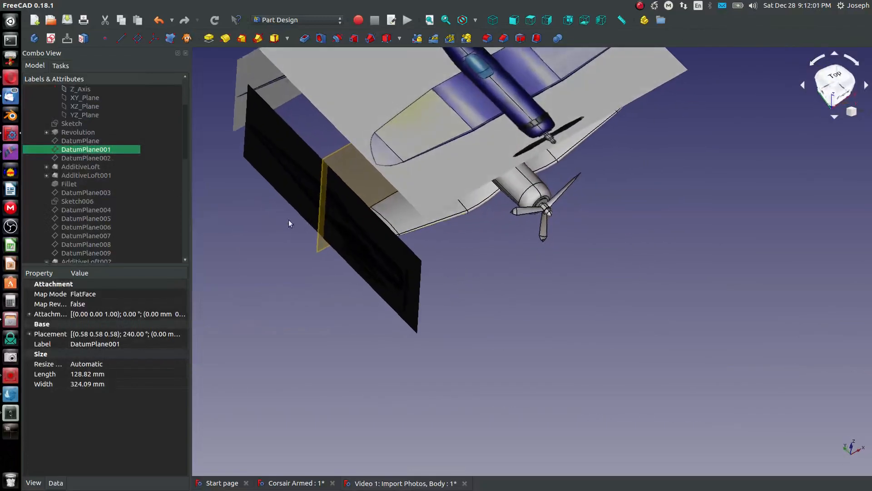
left_click(75, 157)
middle_click_drag(455, 236, 507, 288)
scroll(507, 288, "up", 4)
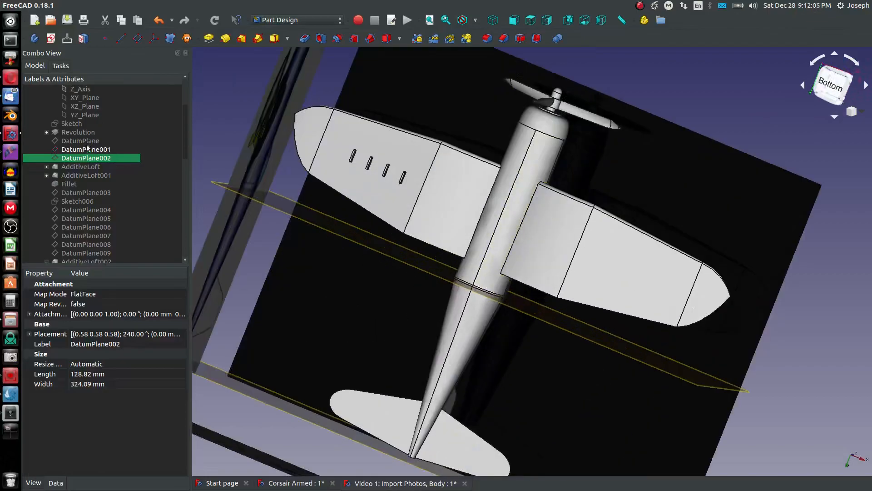
left_click(85, 195)
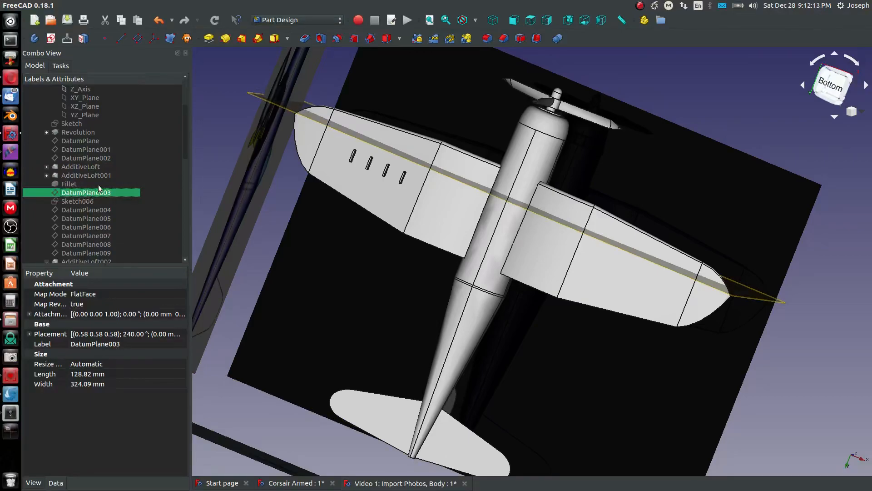
left_click(52, 39)
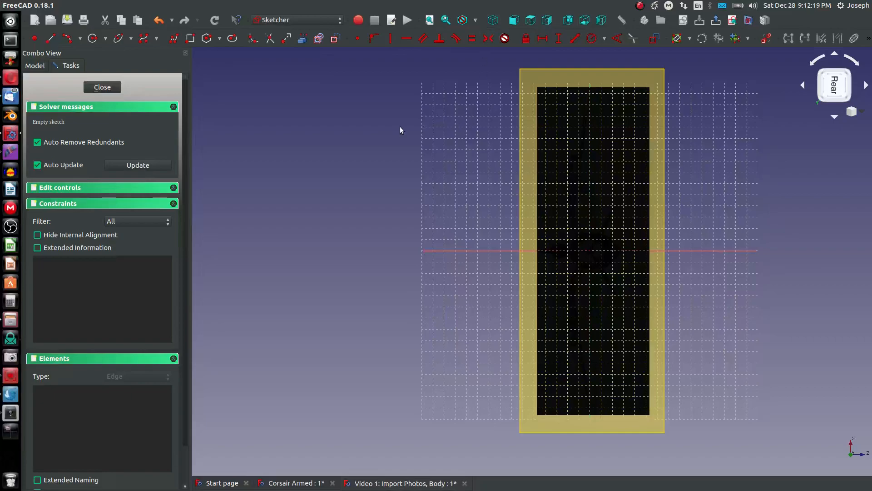
- Hide the Front View reference image to expose the wing and pylons behind the sketch
left_click(35, 66)
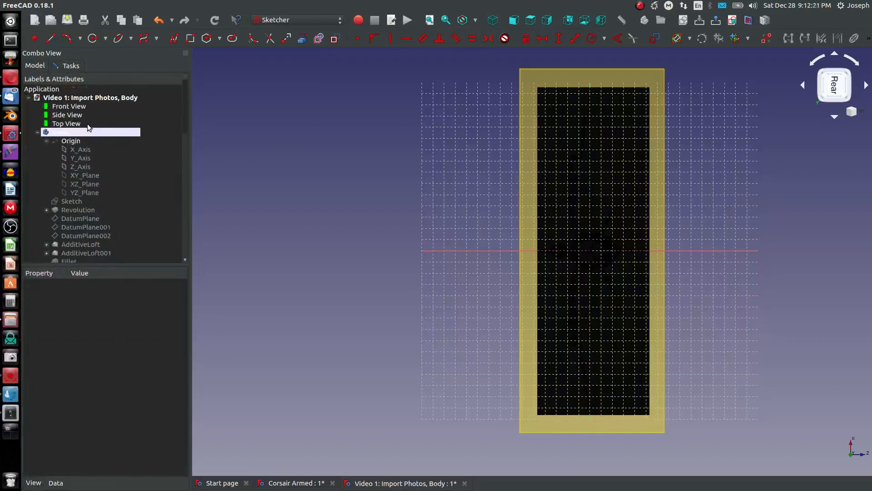
left_click(78, 107)
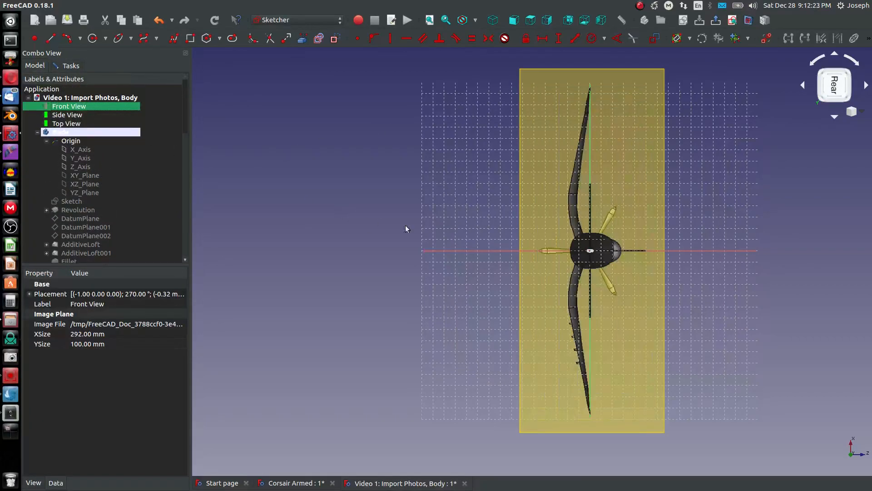
scroll(561, 247, "up", 2)
scroll(589, 406, "up", 5)
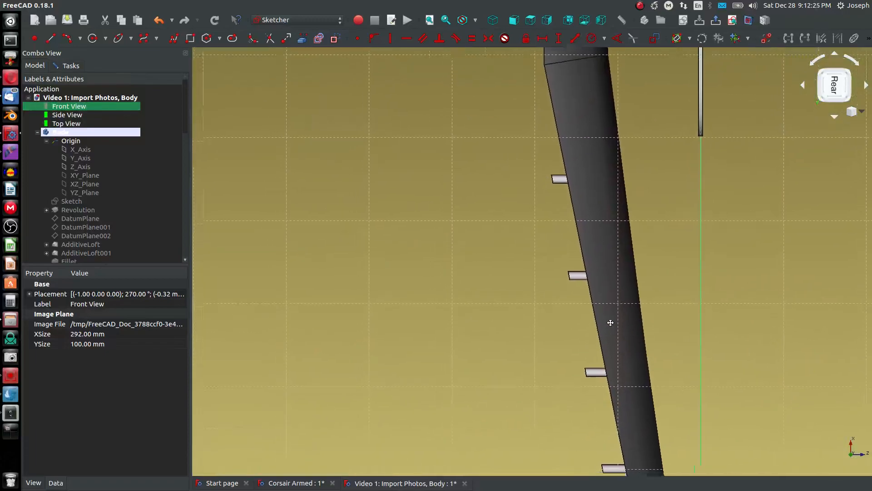
left_click(541, 301)
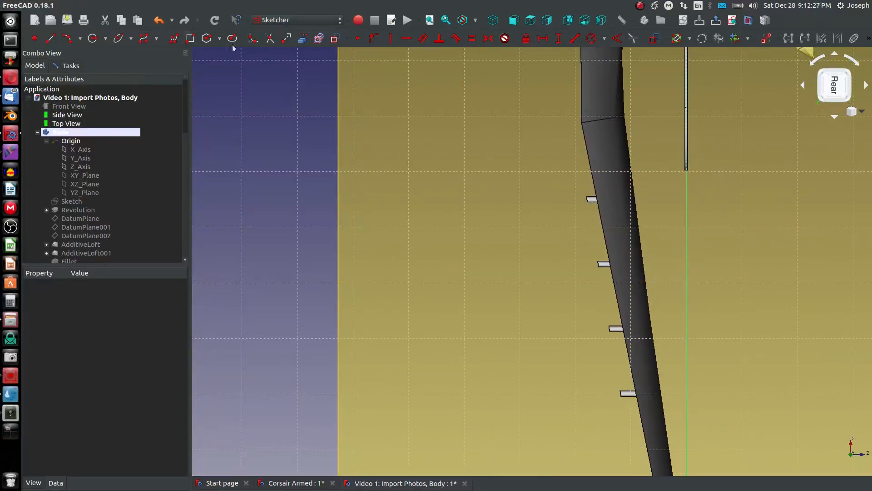
- Import the bottom edges of the underwing pylons into the sketch as external geometry
left_click(299, 40)
scroll(569, 197, "up", 6)
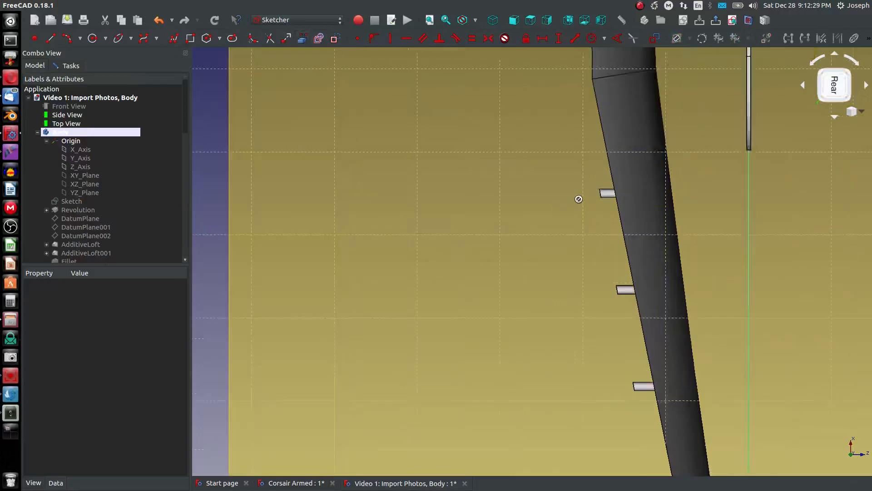
left_click(592, 187)
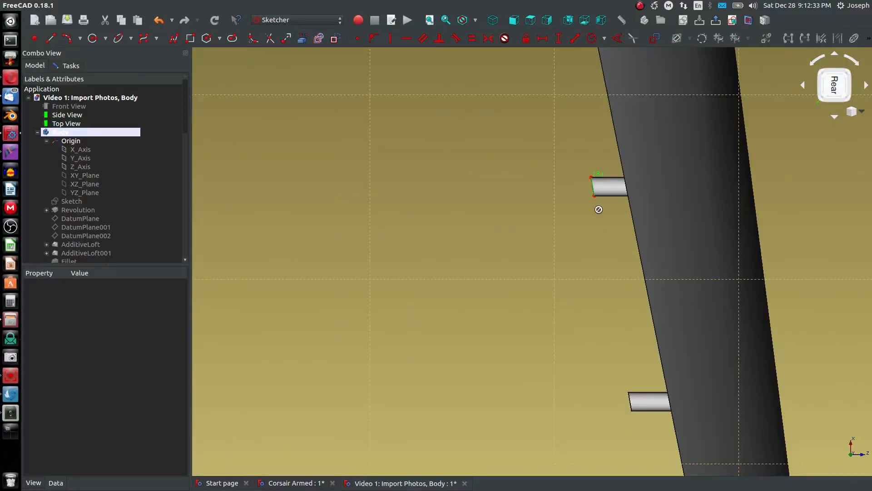
left_click(631, 401)
scroll(580, 336, "down", 2)
scroll(580, 336, "down", 2)
middle_click_drag(586, 407, 571, 224)
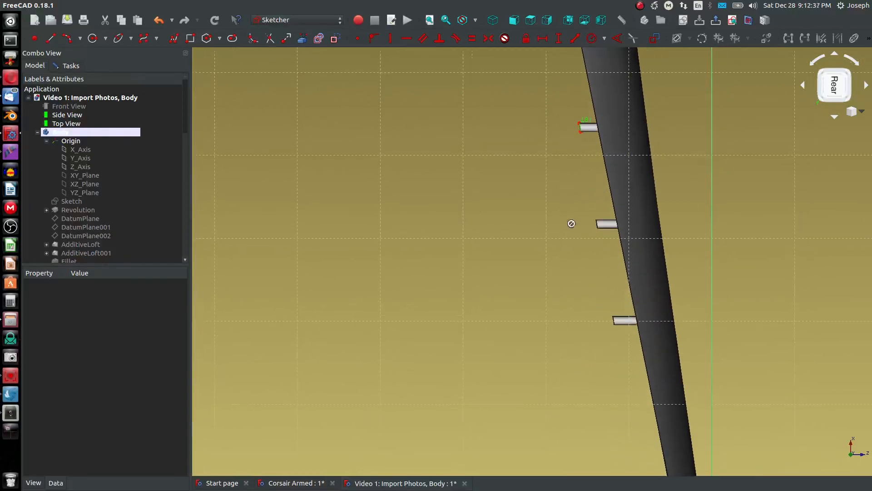
left_click(613, 320)
scroll(536, 51, "up", 2)
scroll(581, 128, "up", 3)
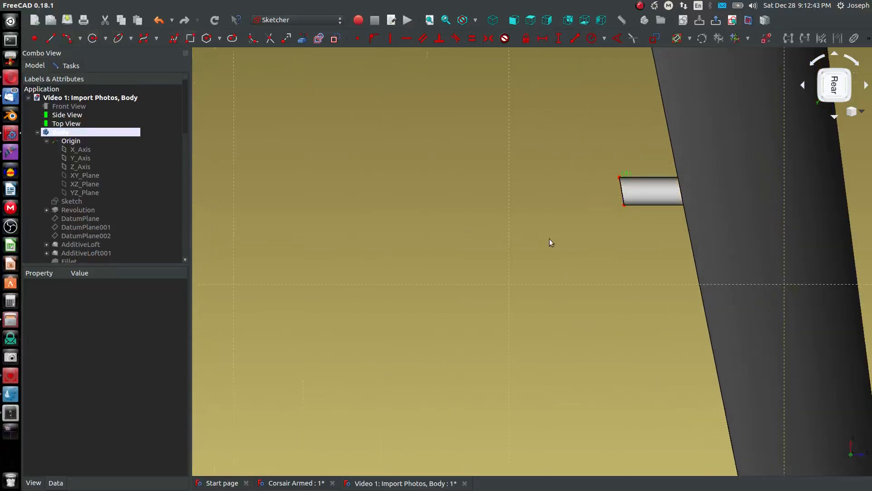
- Turn on the section view at the sketch plane to isolate the imported pylon edges
left_click(739, 39)
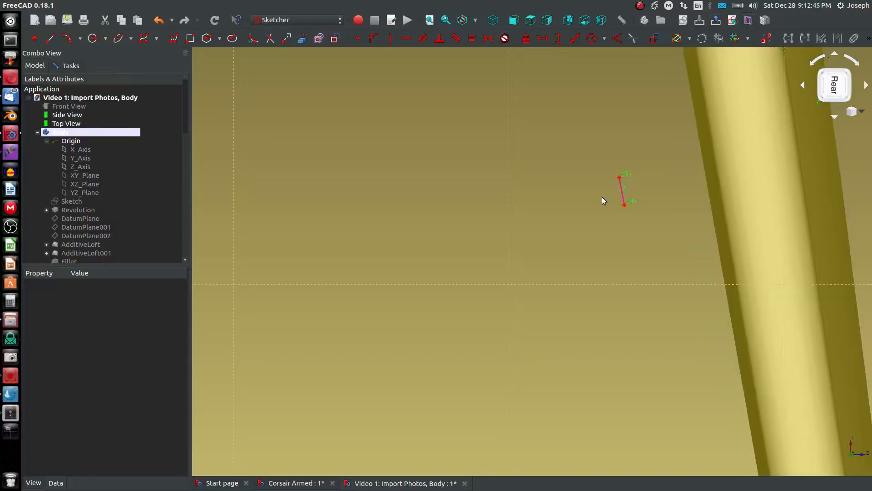
scroll(603, 200, "down", 6)
scroll(604, 187, "up", 5)
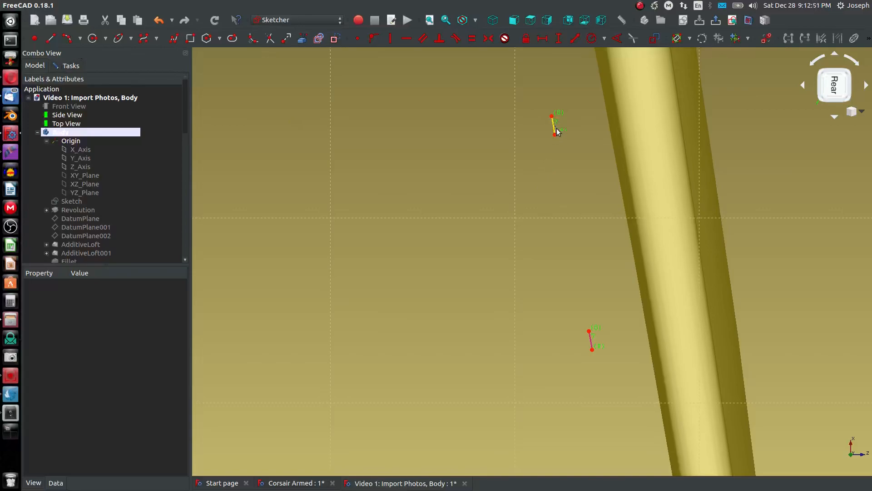
- Draw a circle below the innermost pylon and constrain its circumference to both endpoints of the imported pylon edge
left_click(92, 39)
left_click(479, 123)
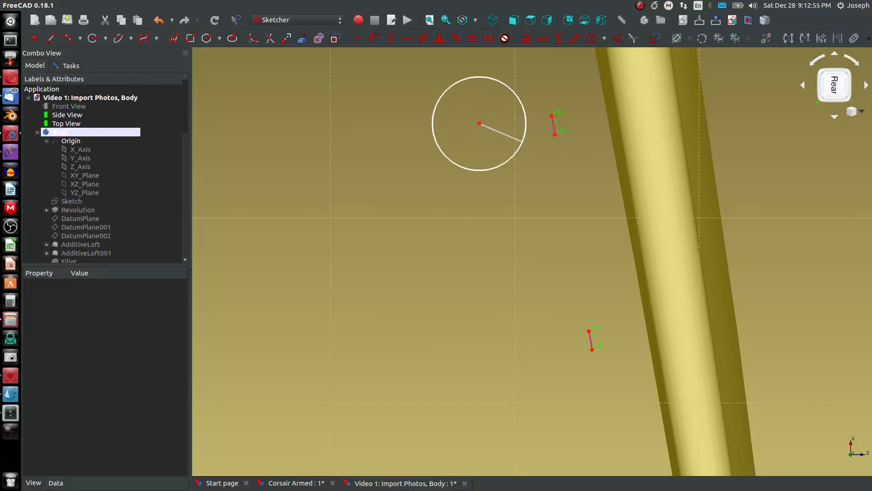
left_click(523, 108)
left_click(523, 107)
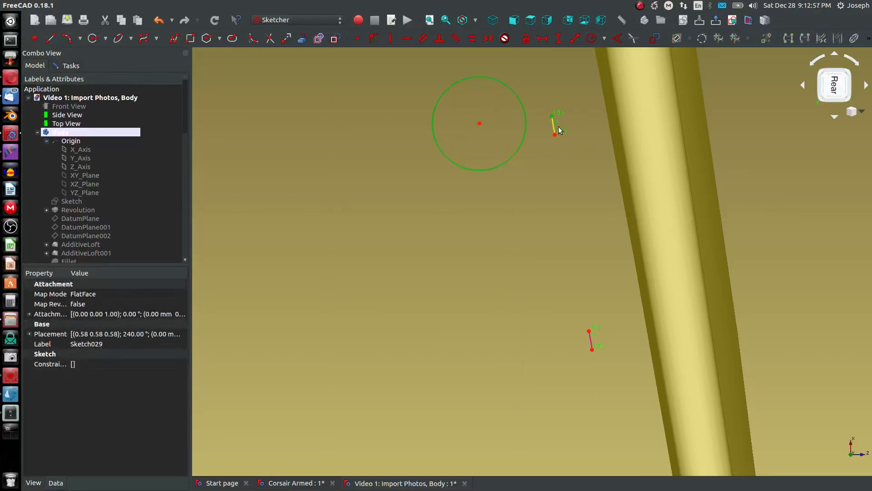
left_click(374, 40)
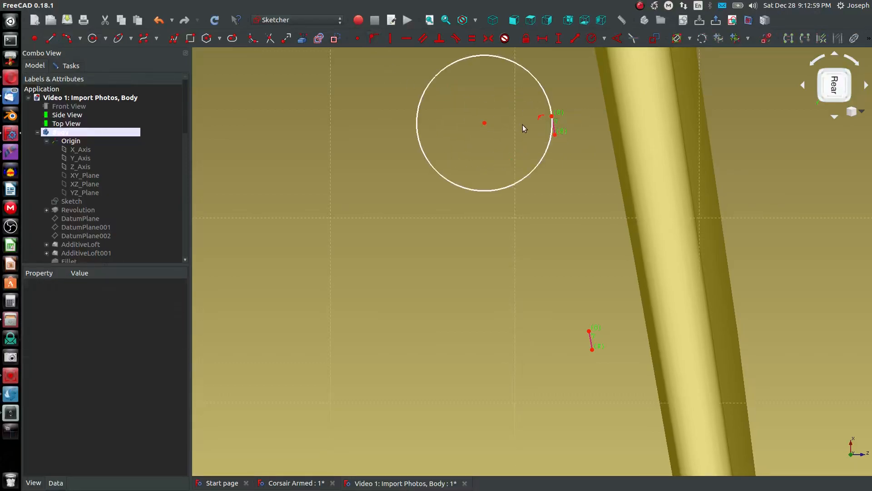
left_click(550, 141)
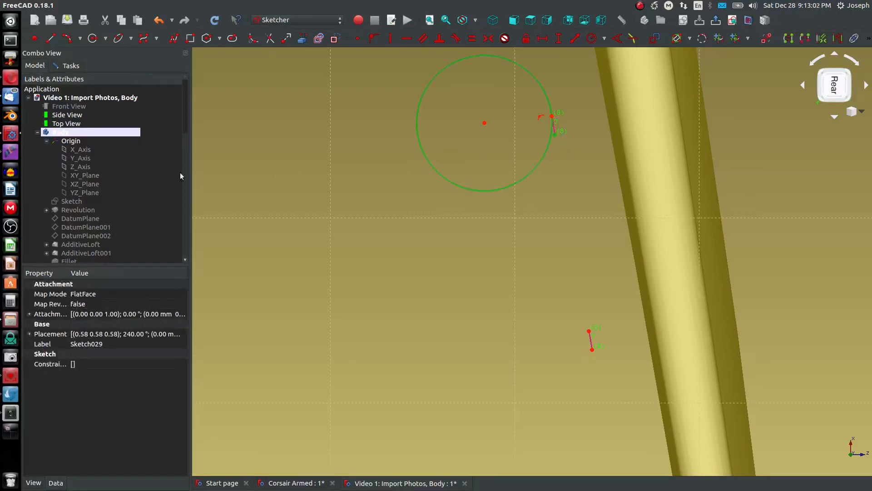
left_click(374, 39)
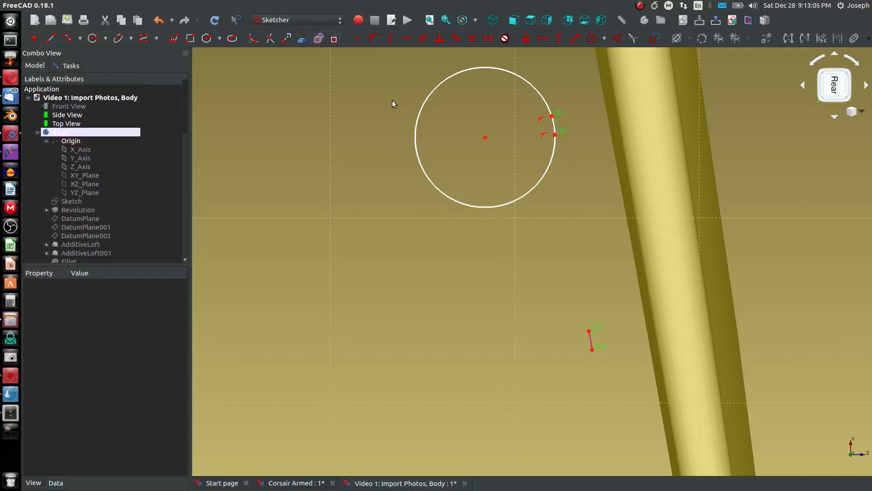
- Set the radius of the circle at the innermost pylon to 1 mm
left_click(417, 125)
key("shift+r")
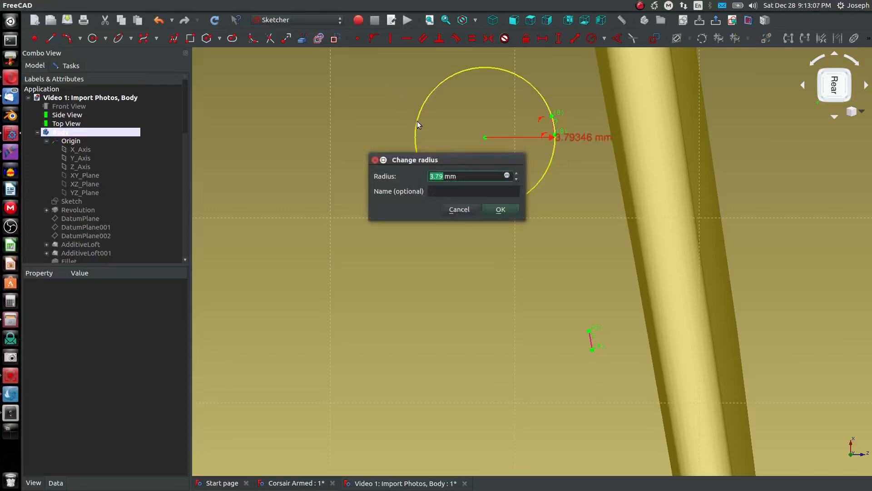
type("1")
key("Return")
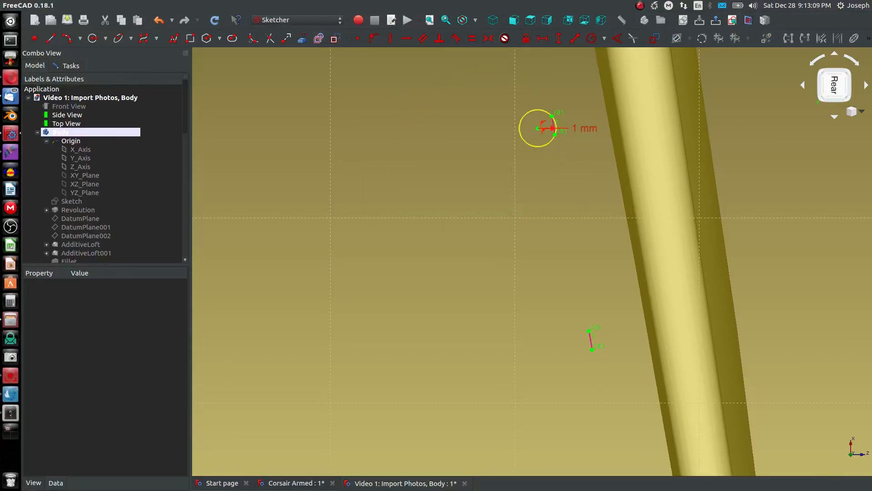
key("v")
key("f")
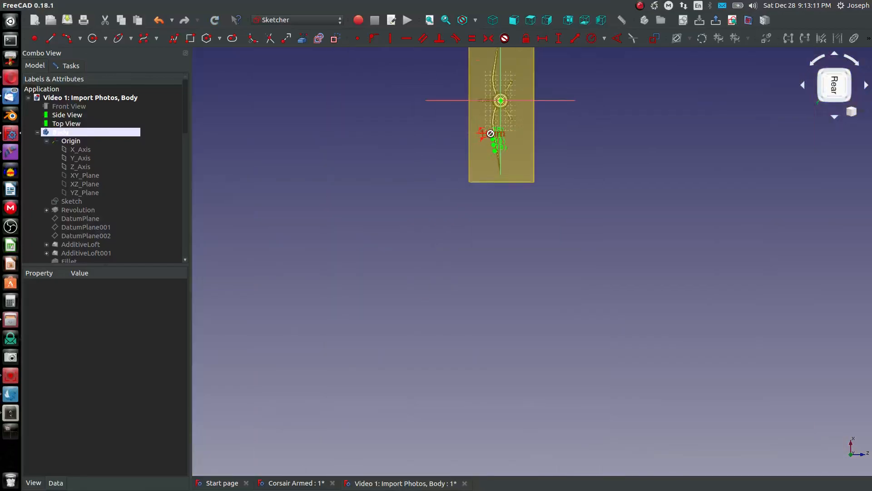
- Set the radius of the circle at the innermost pylon to 1.25 mm
scroll(481, 149, "up", 10)
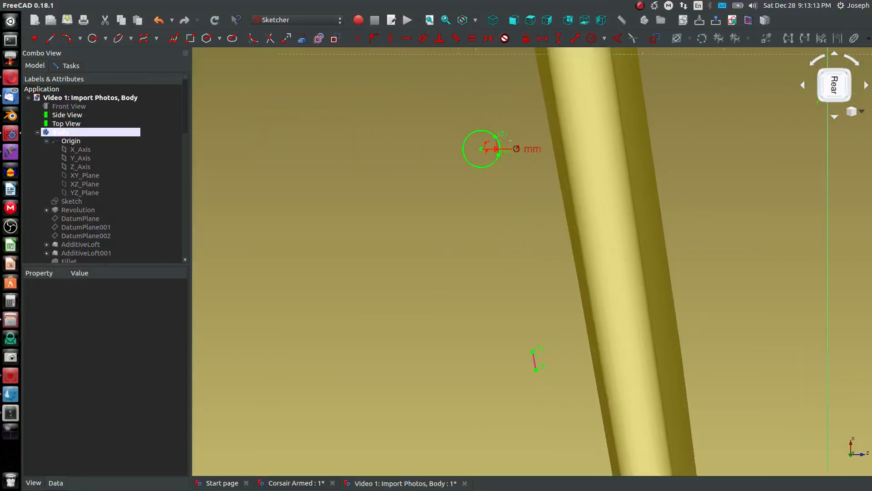
double_click(528, 150)
type("1")
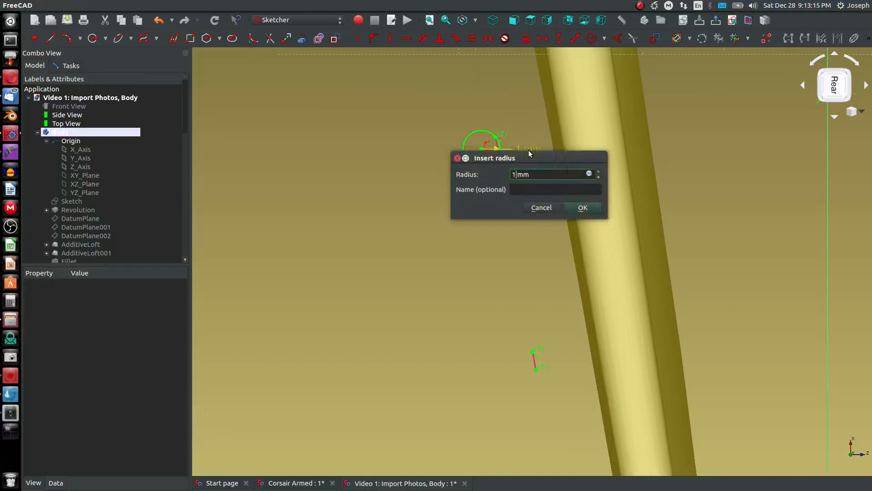
type(".25")
key("Return")
scroll(528, 150, "down", 4)
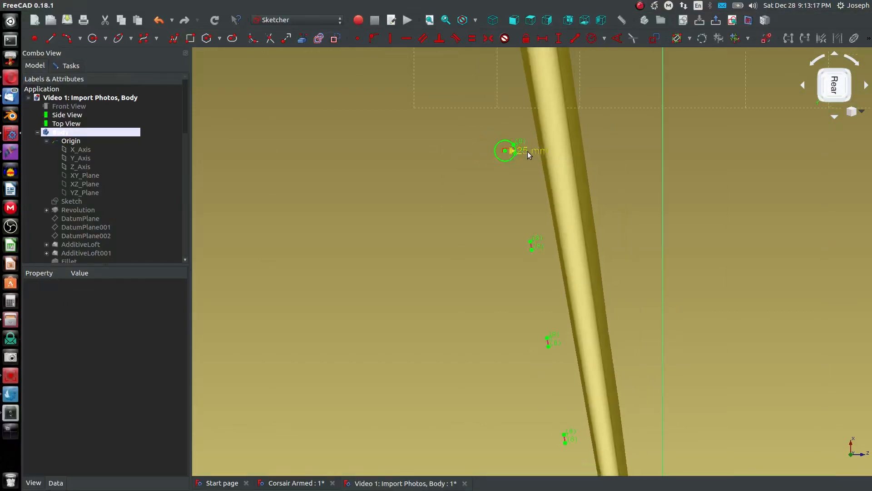
- Draw a circle just below the second pylon's imported bottom edge
left_click(93, 38)
left_click(495, 261)
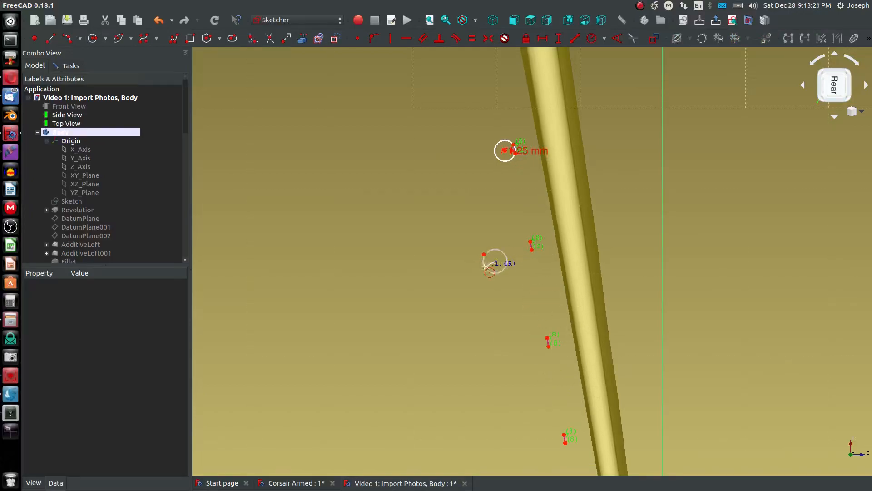
left_click(483, 273)
scroll(485, 256, "up", 8)
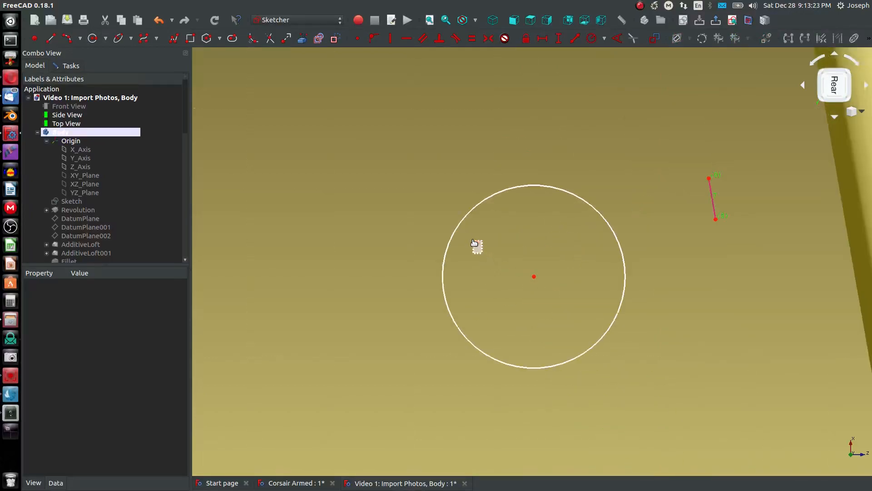
left_click(477, 243)
key("Delete")
left_click(620, 269)
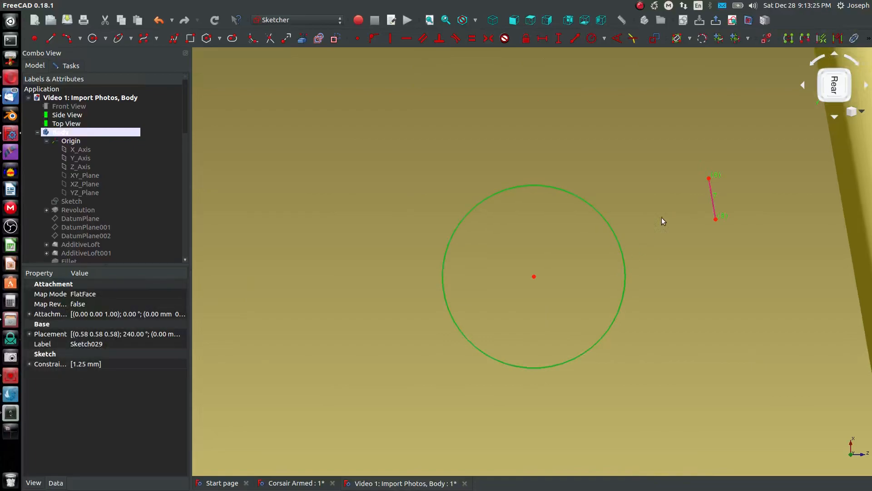
left_click(708, 177)
left_click(382, 45)
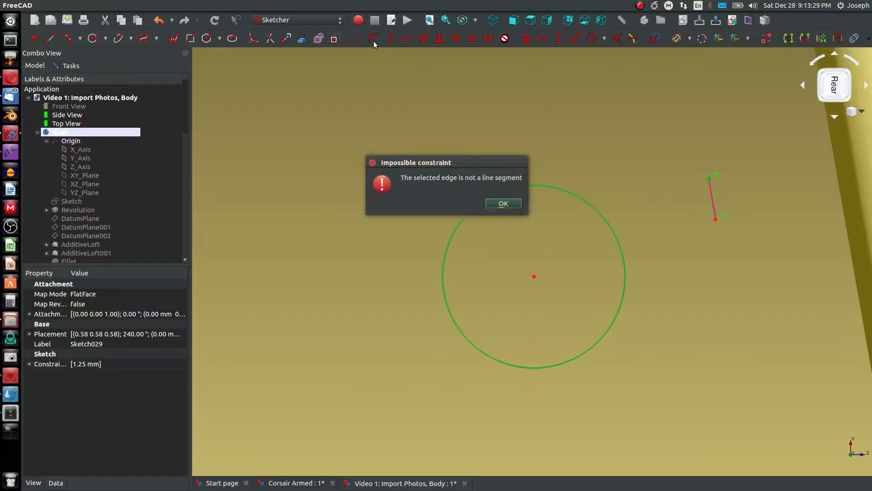
left_click(503, 203)
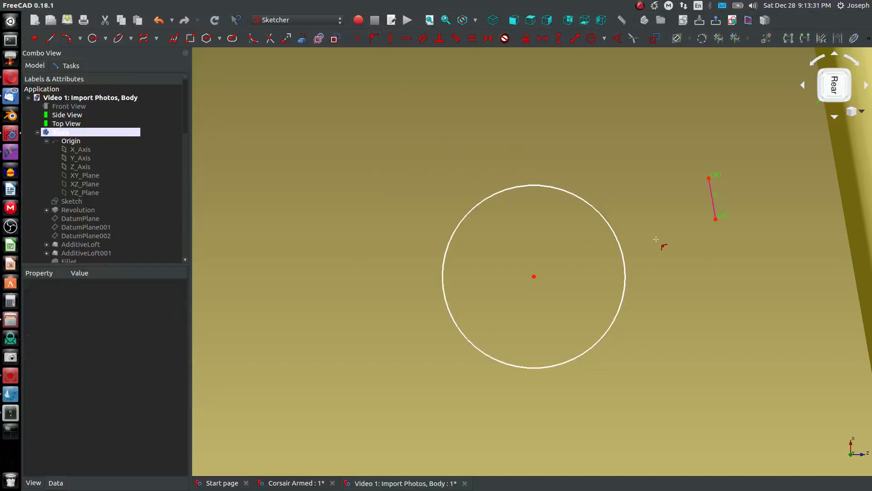
- Constrain the second circle's circumference to both endpoints of the second pylon's imported edge with Point on Object
left_click(613, 226)
left_click(709, 178)
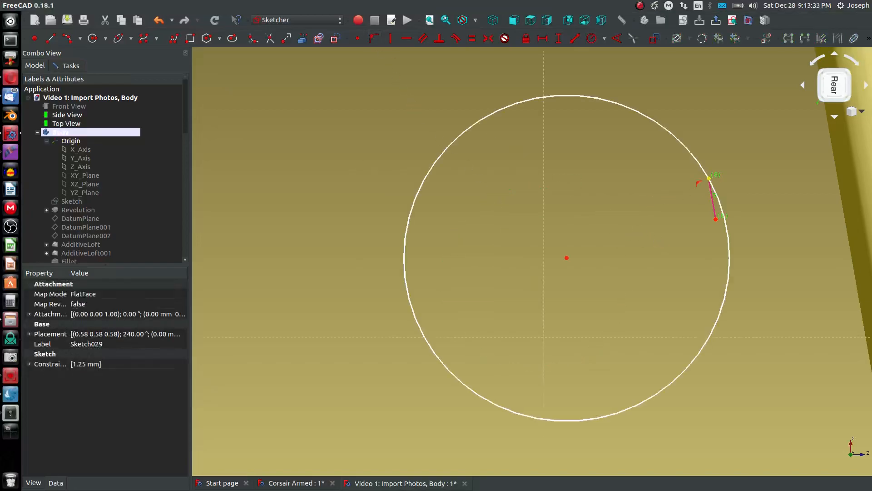
left_click(715, 219)
left_click(724, 213)
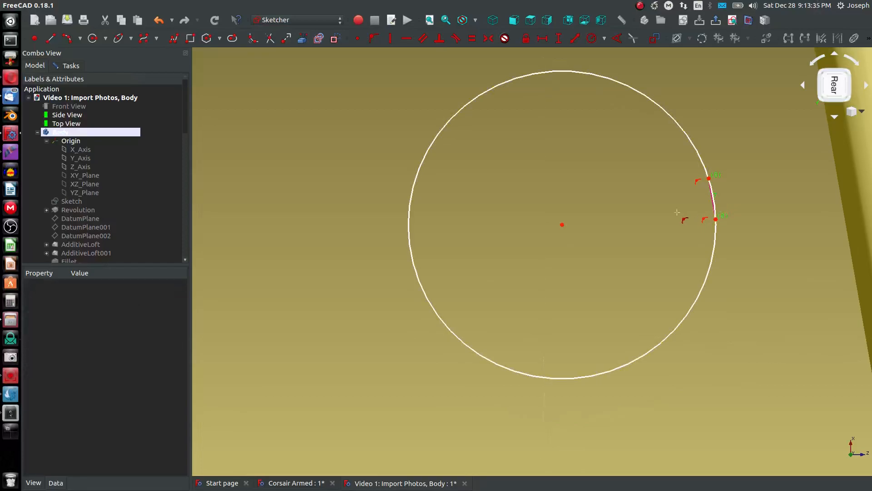
- Draw a small circle just below the third pylon's imported bottom edge
scroll(668, 225, "down", 5)
left_click(93, 39)
left_click(689, 371)
left_click(696, 364)
left_click(696, 364)
scroll(682, 395, "down", 2)
middle_click_drag(682, 394, 589, 187)
left_click(607, 255)
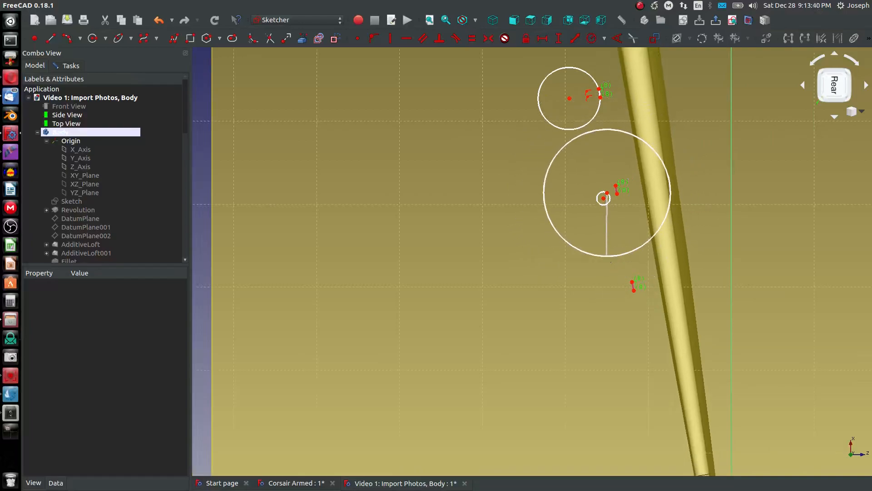
left_click(608, 193)
left_click(620, 239)
left_click(592, 257)
key("Delete")
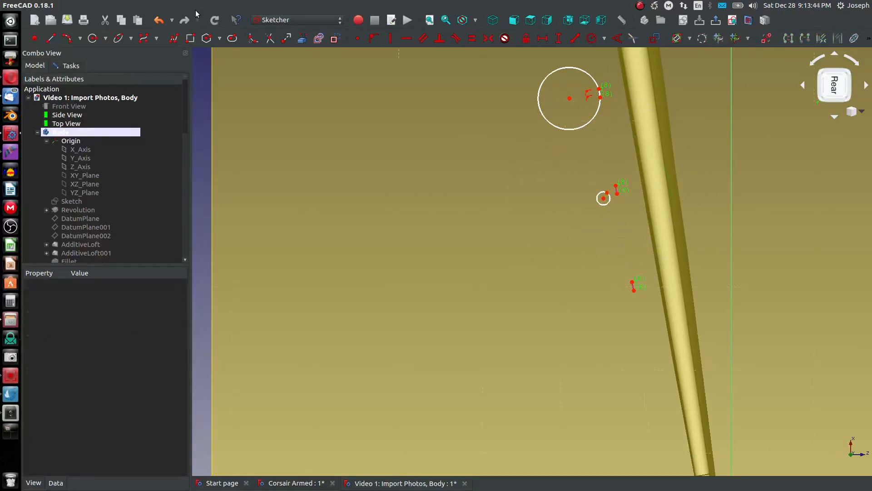
left_click(608, 193)
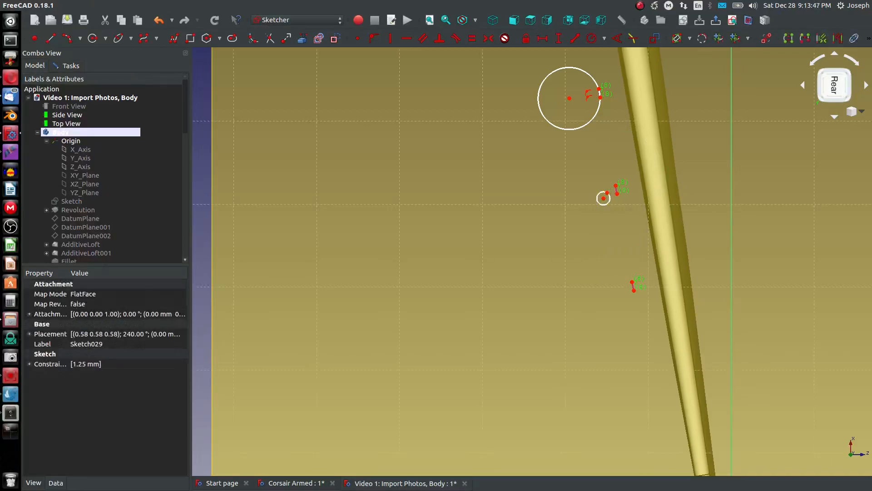
left_click(607, 198)
scroll(607, 197, "up", 15)
scroll(681, 90, "up", 6)
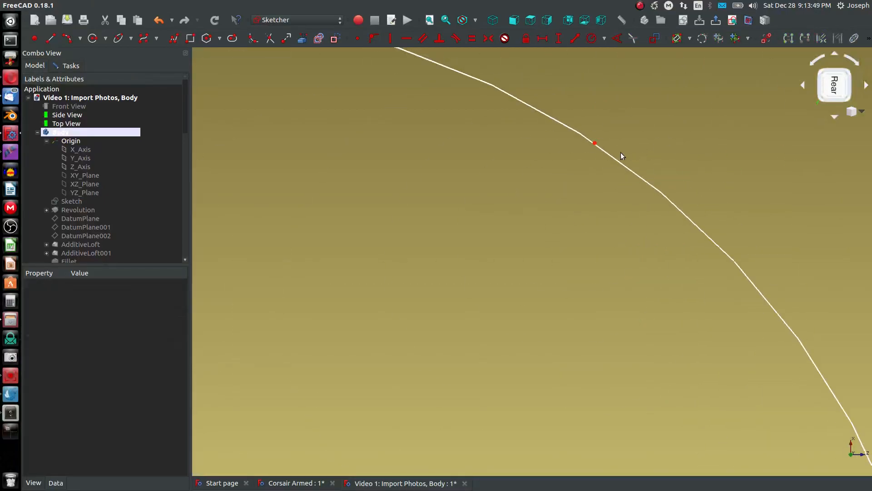
left_click_drag(595, 145, 671, 197)
left_click(677, 202)
left_click(646, 220)
scroll(647, 233, "down", 5)
scroll(648, 237, "down", 5)
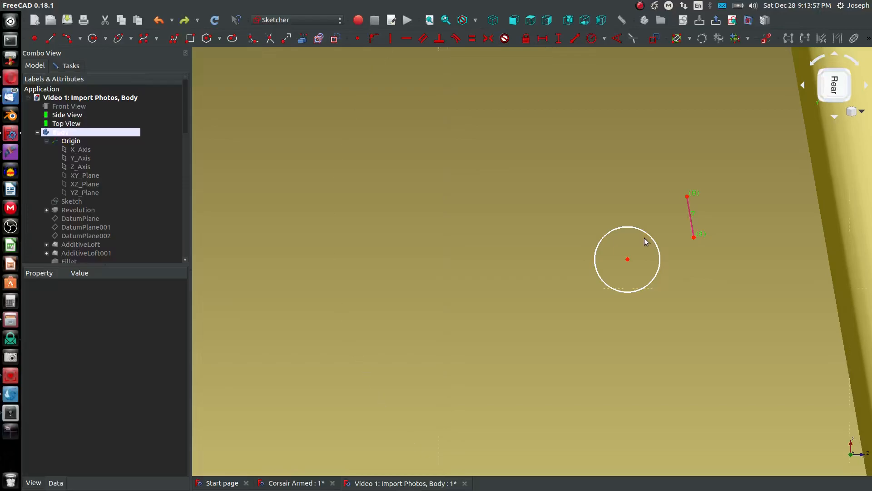
- Draw a small circle just below the outermost pylon's imported bottom edge
scroll(644, 238, "down", 8)
middle_click_drag(642, 288, 602, 174)
scroll(602, 174, "up", 4)
left_click(93, 38)
left_click(583, 284)
left_click(596, 283)
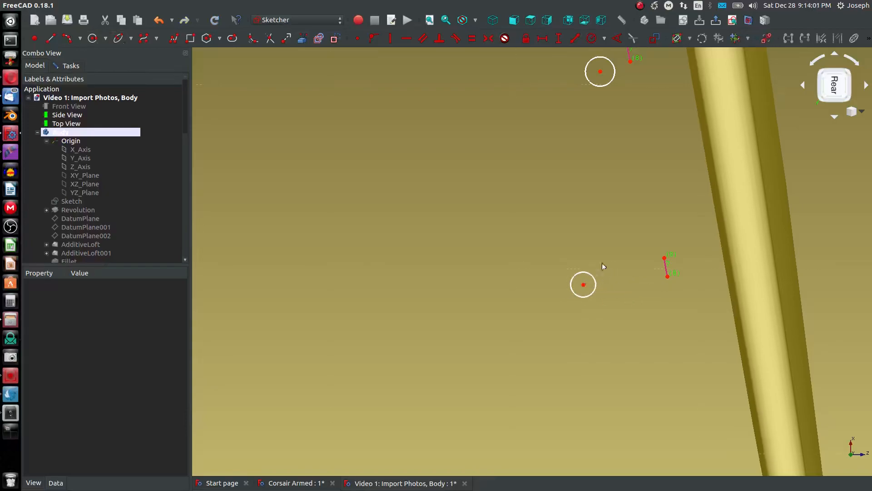
scroll(605, 270, "down", 2)
middle_click_drag(570, 172, 569, 323)
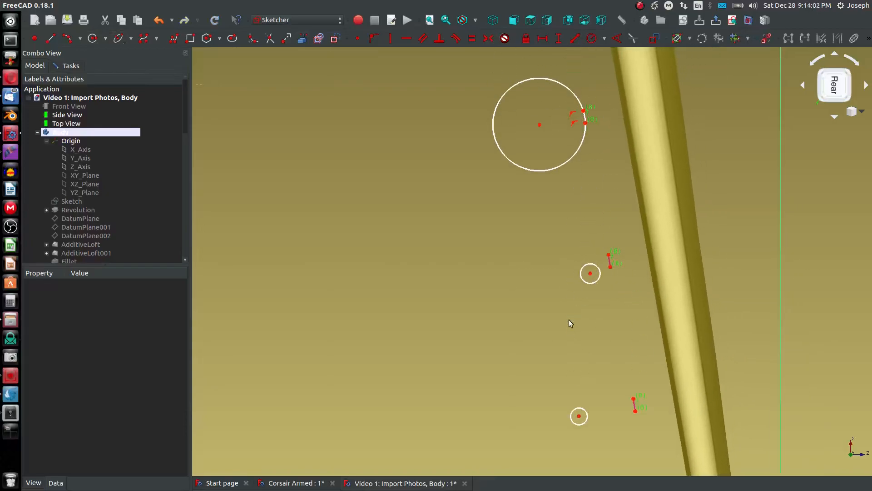
left_click(600, 266)
left_click(362, 37)
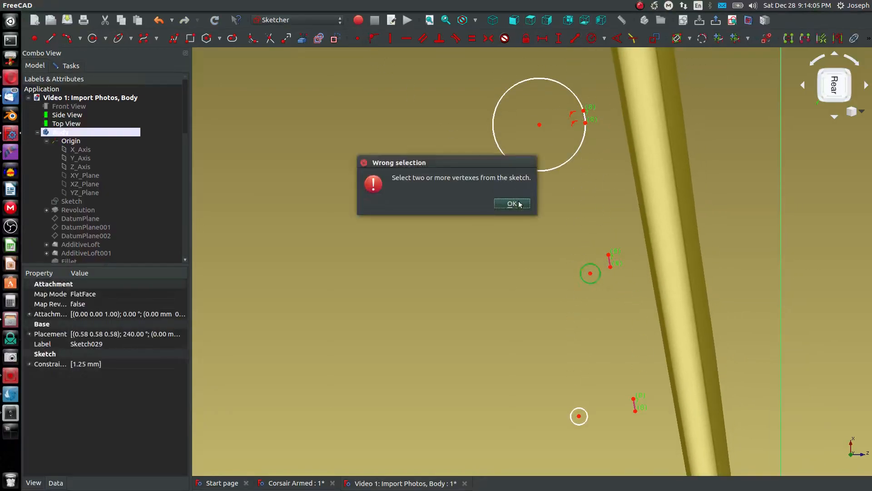
left_click(517, 205)
- Constrain the third circle's circumference to both endpoints of the third pylon's imported edge with Point on Object
left_click(373, 36)
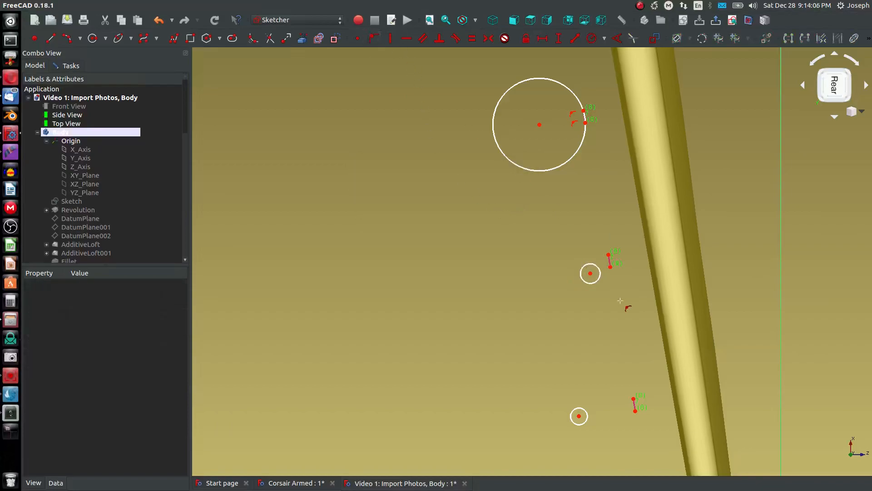
left_click(600, 273)
left_click(608, 254)
left_click(615, 274)
left_click(610, 267)
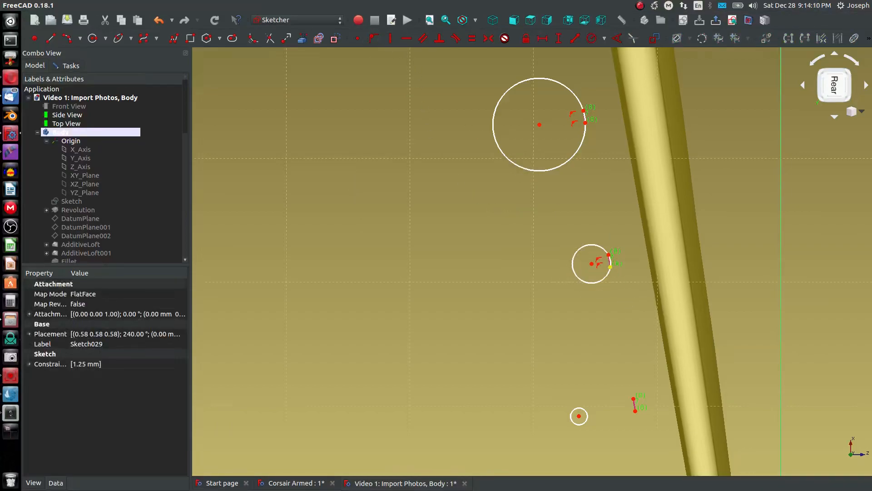
- Constrain the outermost circle's circumference to both endpoints of the outermost pylon's imported edge
left_click(586, 410)
left_click(633, 399)
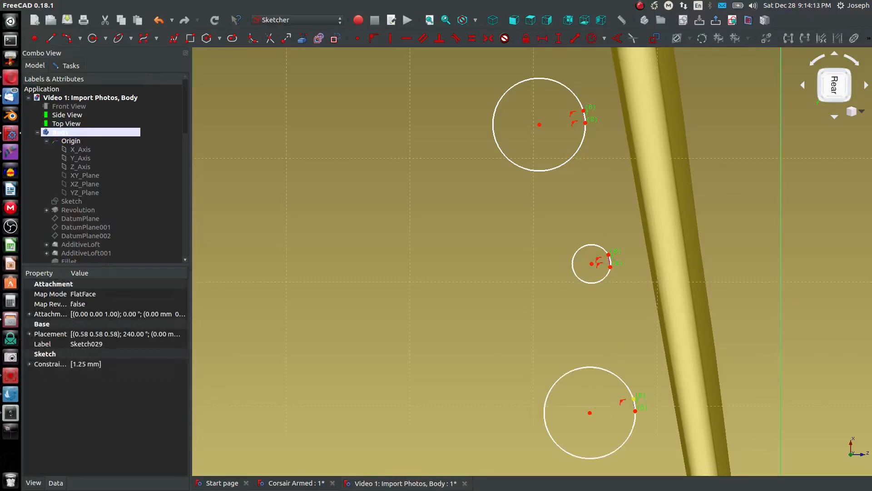
left_click(634, 419)
left_click(635, 411)
- Apply an Equal constraint to all four circles so they share the innermost circle's 1.25 mm radius
left_click(584, 367)
left_click(591, 282)
left_click(549, 169)
scroll(541, 226, "down", 6)
scroll(541, 153, "up", 8)
left_click(543, 163)
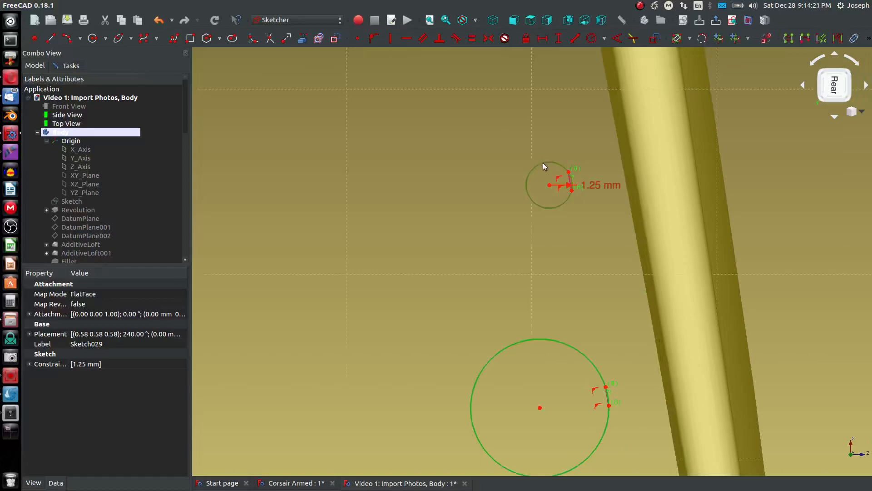
key("e")
scroll(567, 231, "down", 8)
scroll(575, 333, "up", 6)
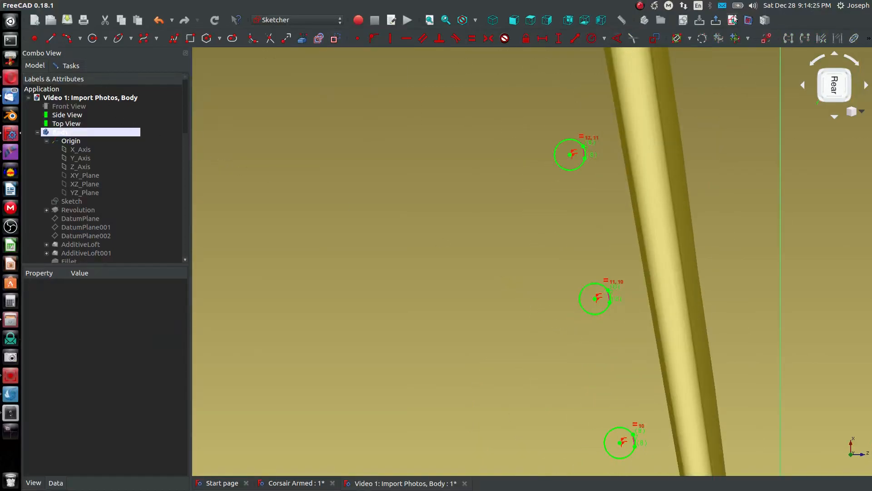
- Turn off the section view and close the sketch of the four armament circles
left_click(748, 20)
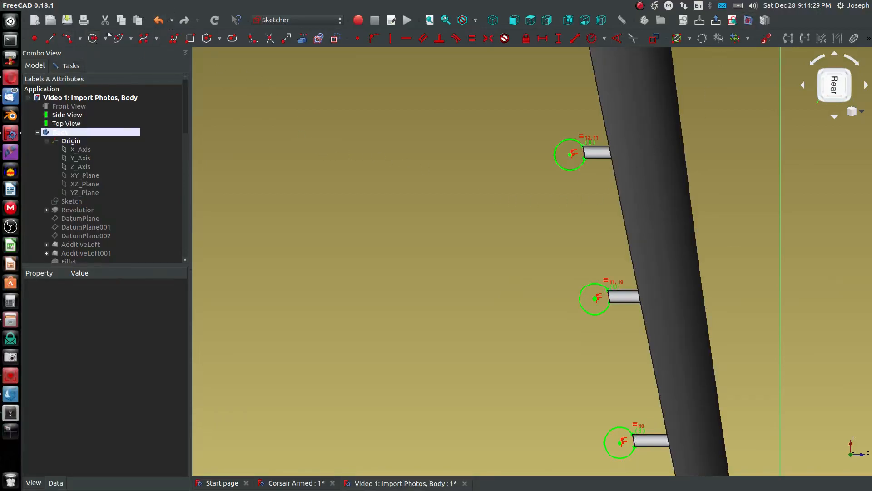
left_click(68, 65)
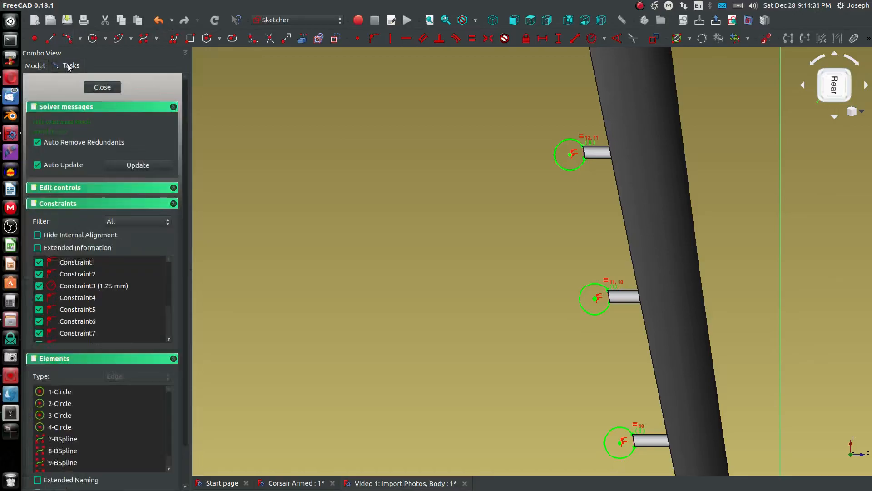
left_click(97, 87)
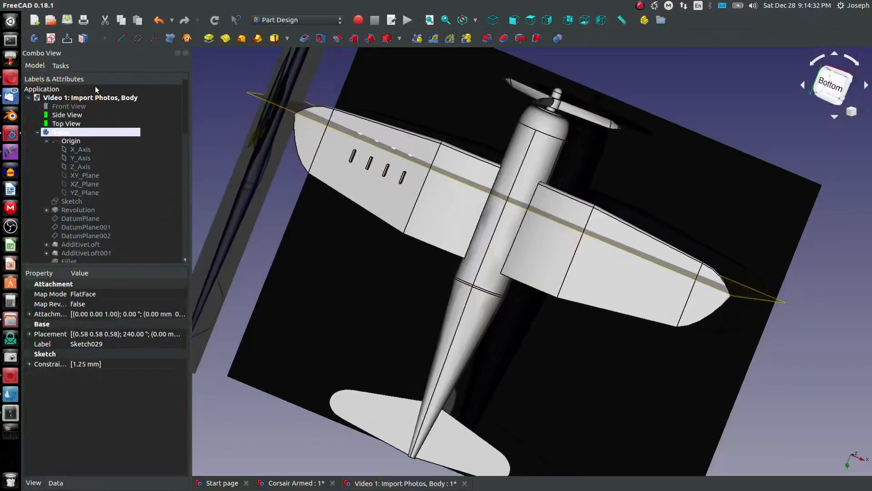
- Pad the sketch of the four armament circles to a length of 28 mm
left_click(67, 67)
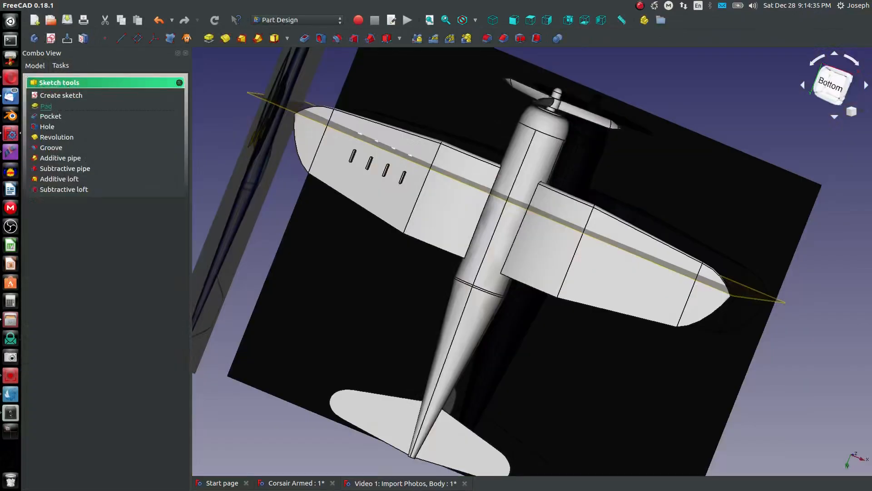
left_click(45, 106)
scroll(350, 164, "up", 5)
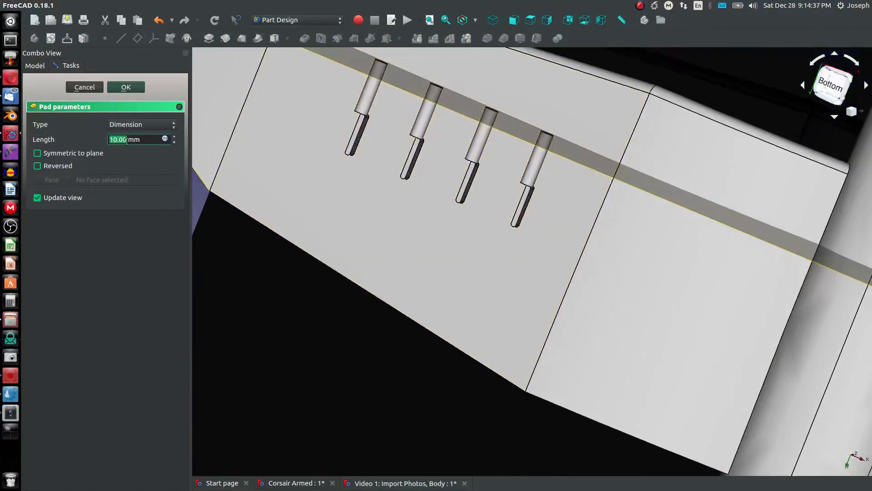
type("12")
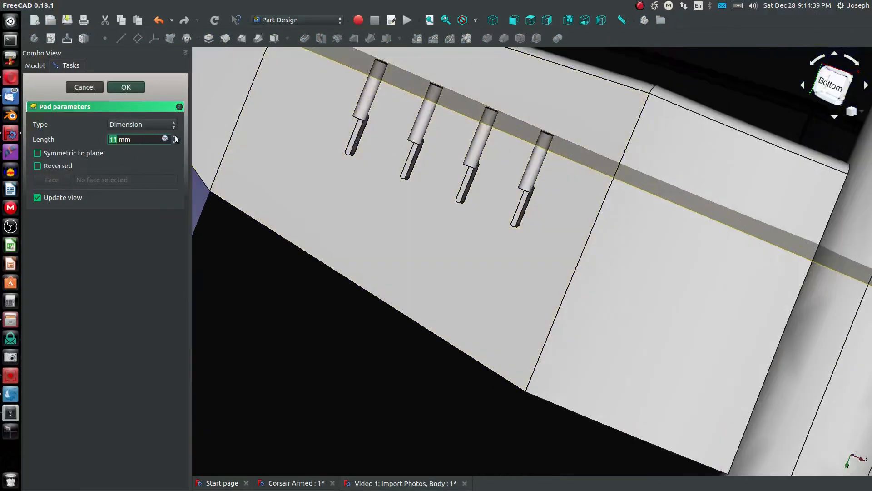
left_click(174, 137)
left_click(175, 136)
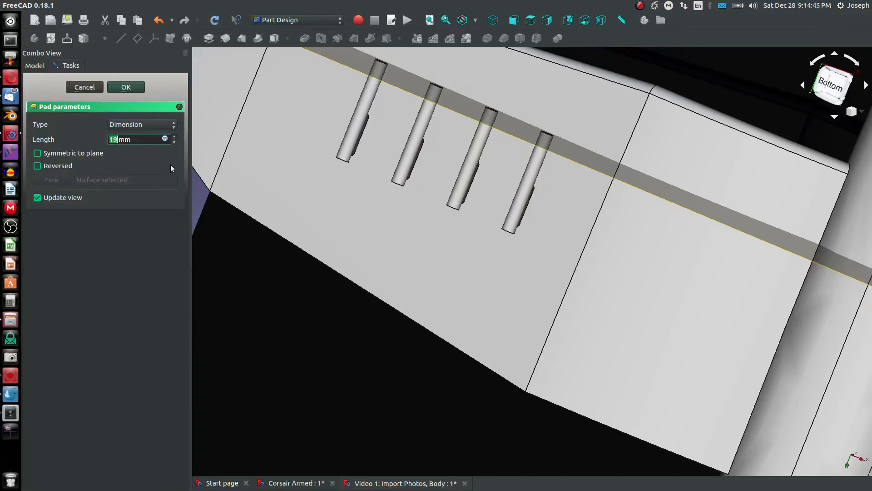
key("Up")
key("Up")
key("Up")
key("Up")
key("Up")
key("Up")
key("Up")
key("Up")
key("Up")
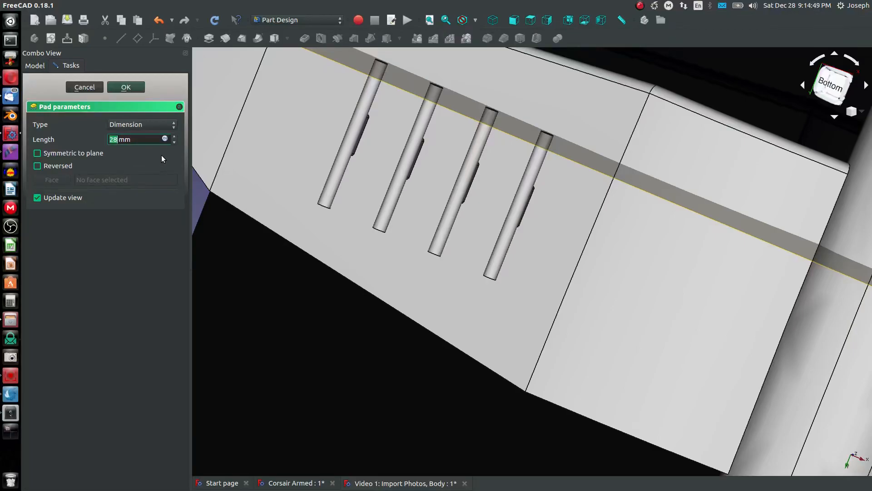
left_click(116, 85)
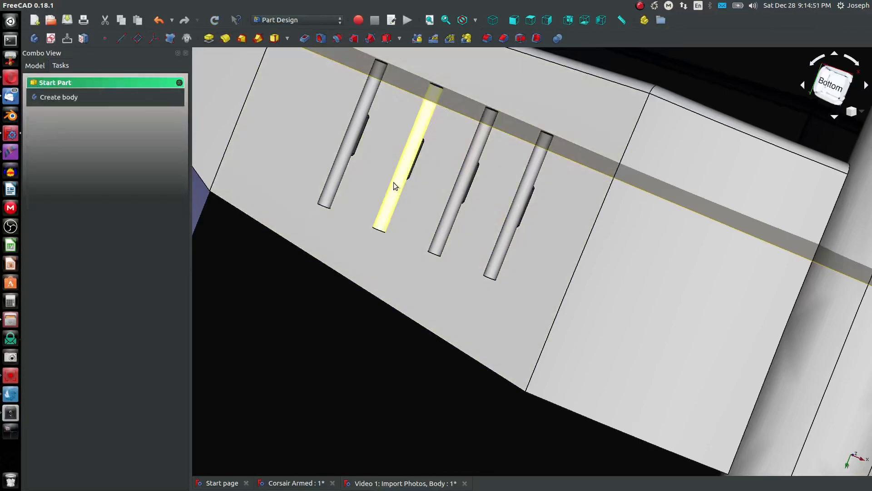
scroll(413, 182, "down", 5)
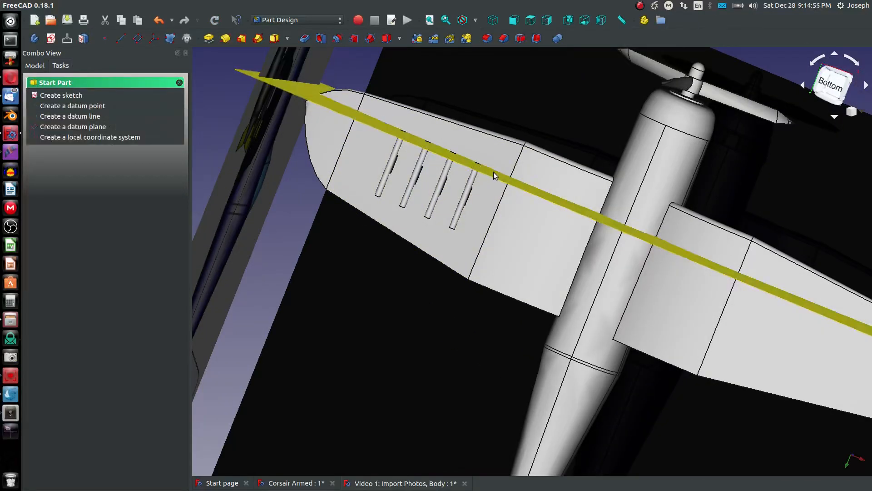
key("Delete")
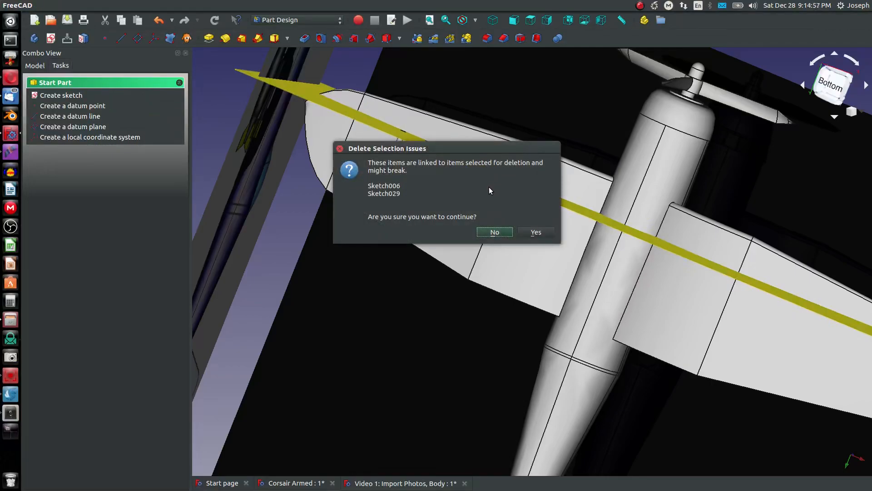
left_click(494, 232)
- Hide the datum plane crossing the wings and view the padded armament from beneath the wing
middle_click_drag(498, 177, 538, 144)
scroll(430, 155, "up", 5)
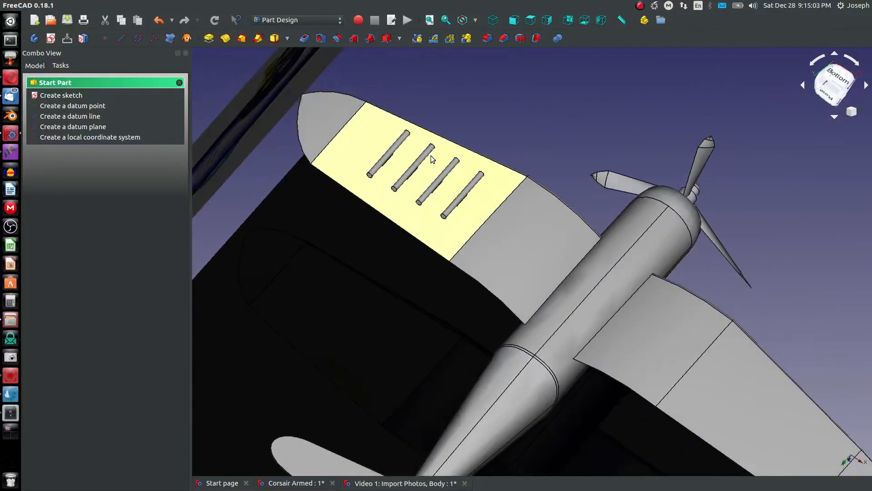
- Chamfer the front circular edges of all four underwing cylinders with a size of 1.25 mm
middle_click_drag(396, 130, 440, 230)
left_click(400, 146)
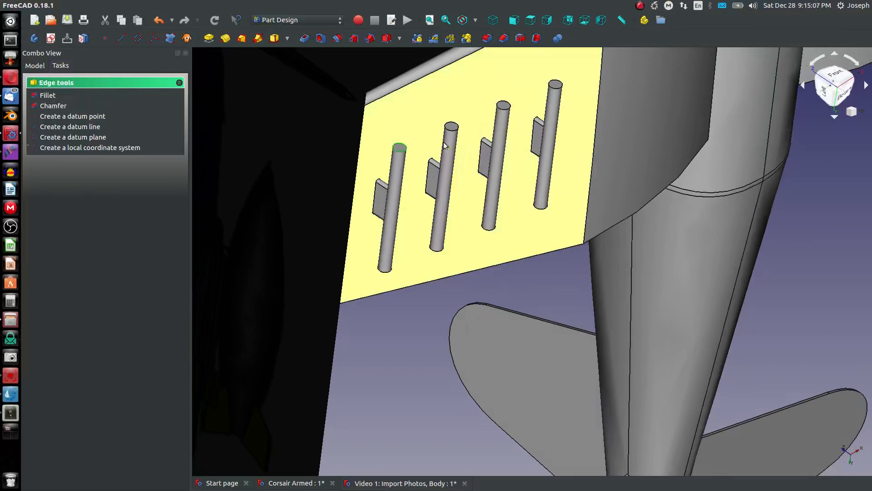
left_click(451, 128, "ctrl")
left_click(503, 105, "ctrl")
left_click(555, 84, "ctrl")
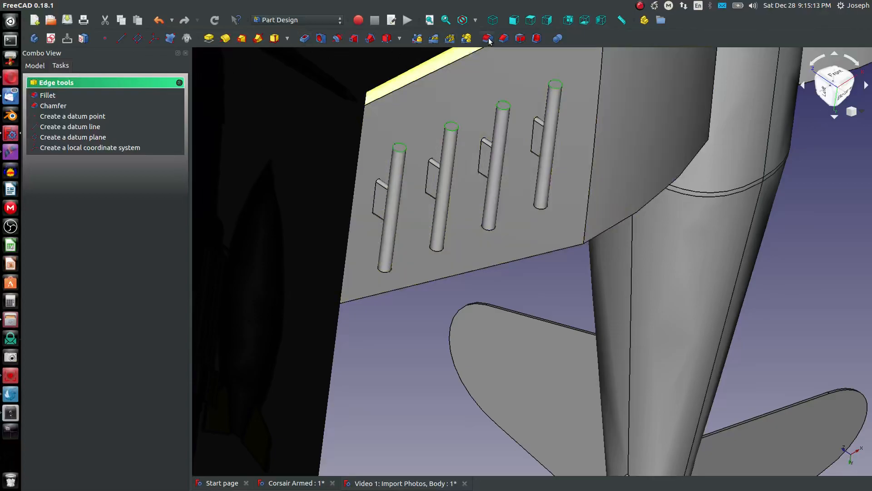
left_click(503, 39)
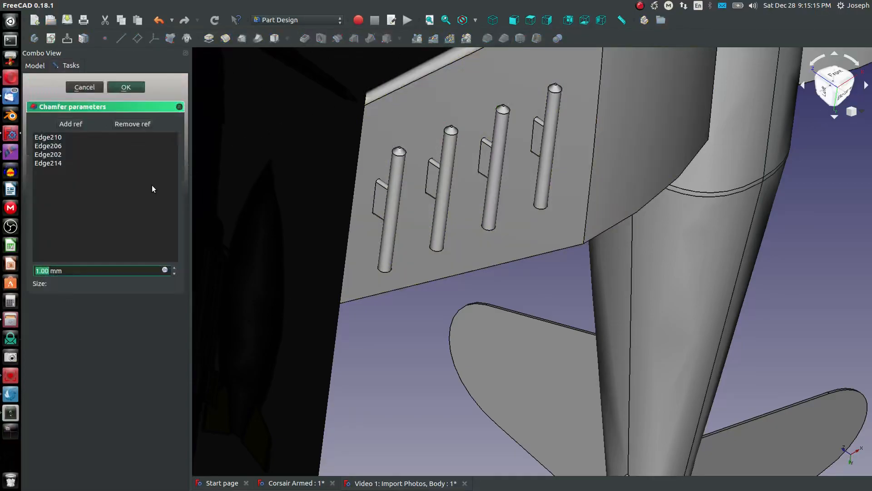
type("1.25")
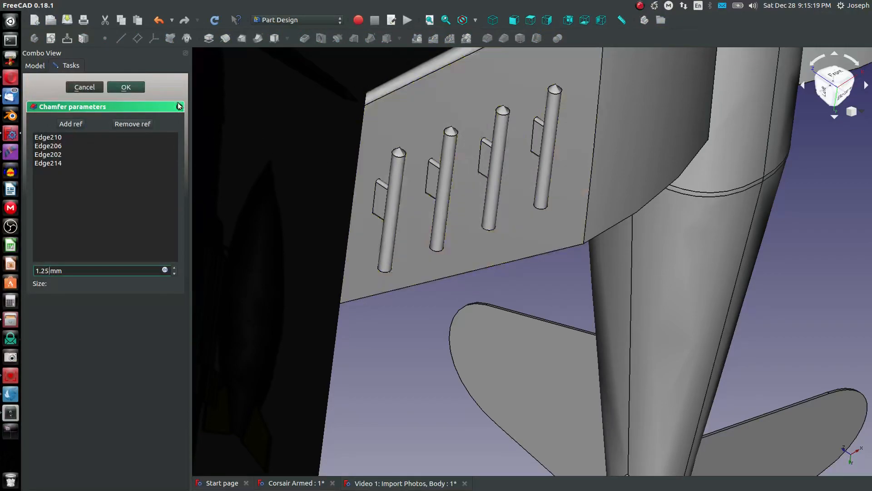
left_click(139, 89)
- Examine the chamfered noses and flat rear ends of the underwing cylinders from several angles
middle_click_drag(521, 155, 645, 155)
scroll(618, 189, "down", 5)
scroll(645, 155, "down", 3)
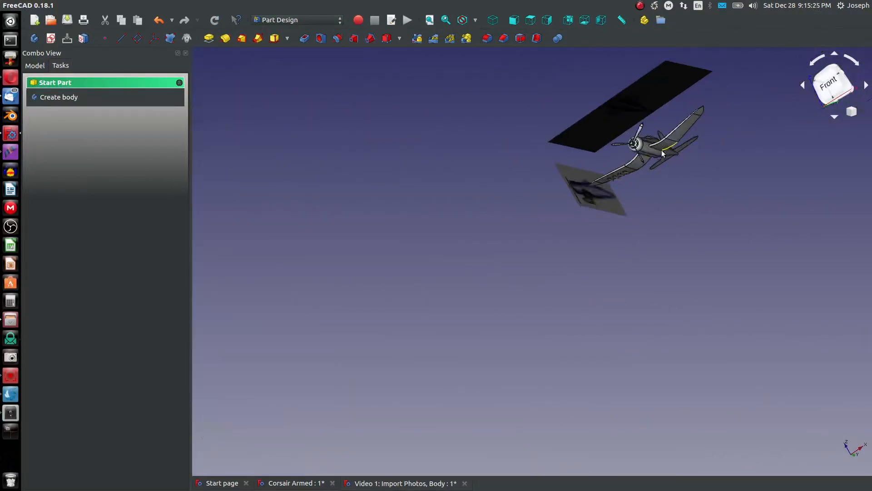
scroll(661, 135, "up", 3)
scroll(494, 252, "up", 6)
middle_click_drag(541, 307, 722, 269)
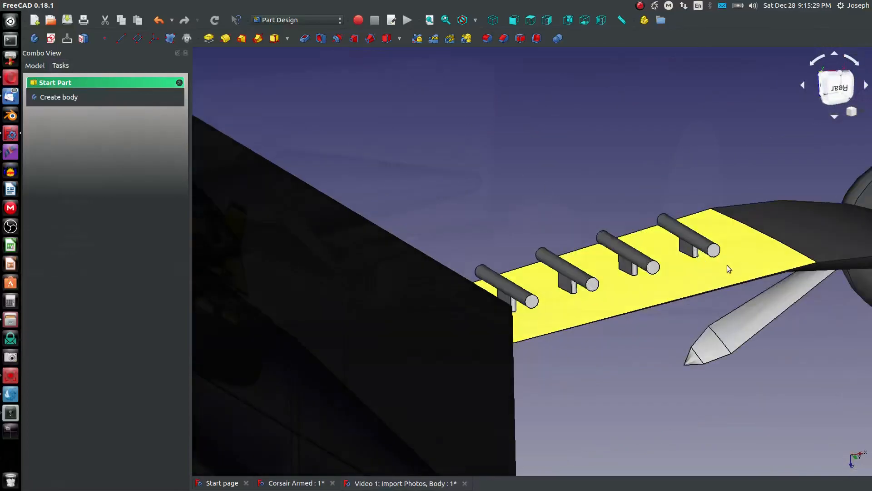
scroll(726, 254, "up", 3)
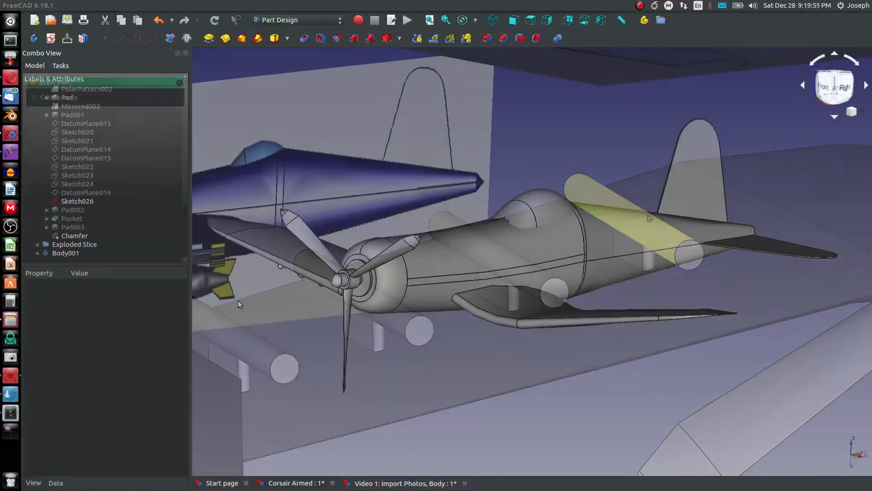
middle_click_drag(238, 301, 649, 237)
scroll(649, 236, "up", 3)
scroll(658, 236, "down", 5)
scroll(537, 286, "up", 5)
middle_click_drag(538, 287, 733, 275)
scroll(735, 279, "down", 4)
scroll(802, 228, "up", 6)
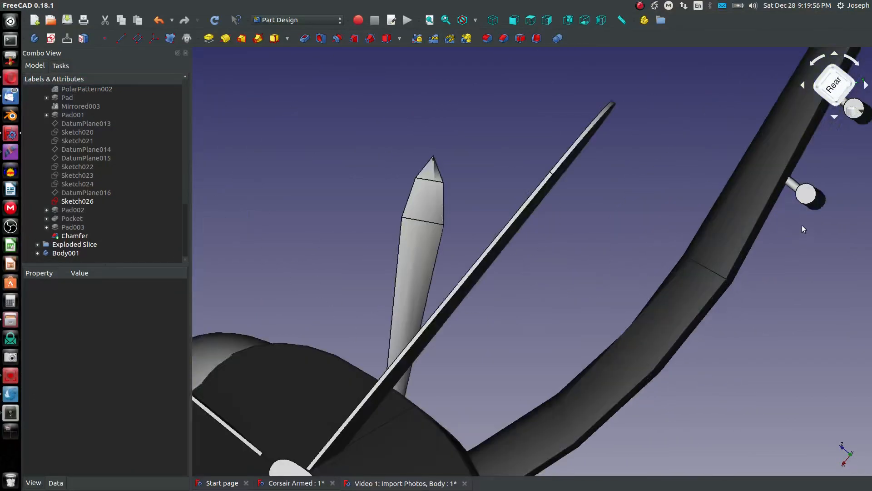
- Create a sketch on the innermost cylinder's flat rear face and project that face's circular edge as external geometry
left_click(813, 198)
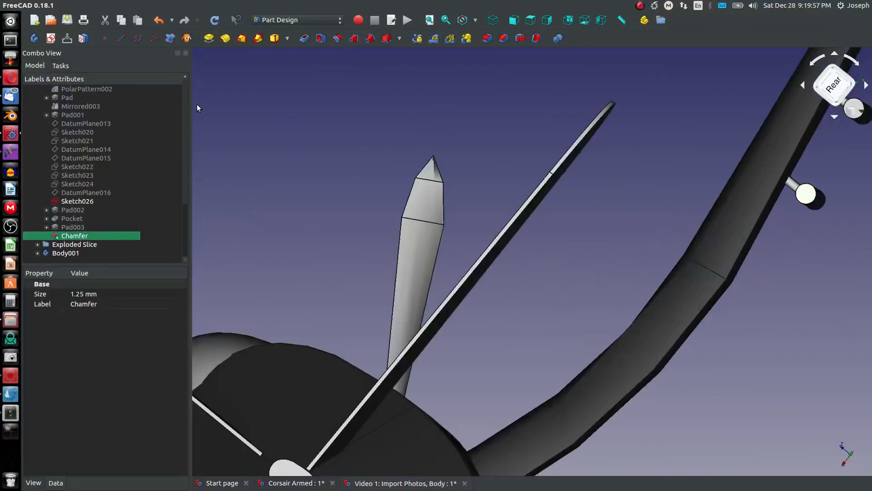
left_click(51, 39)
scroll(393, 214, "down", 3)
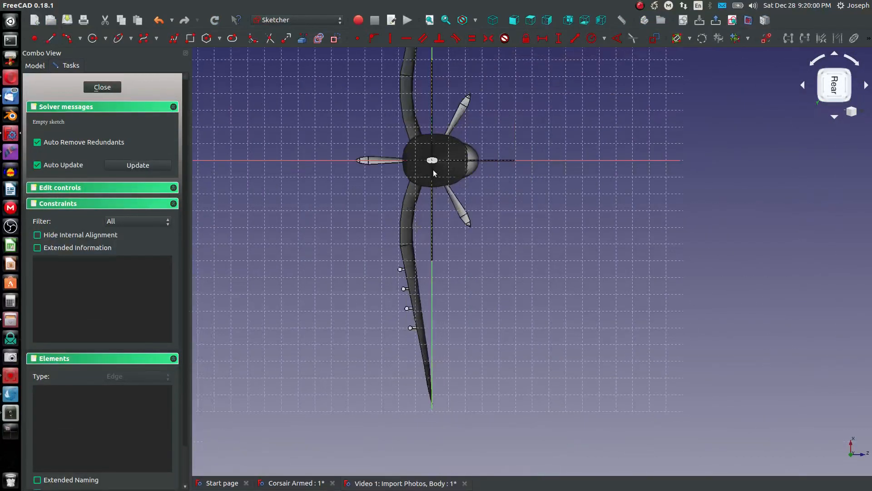
scroll(403, 244, "up", 8)
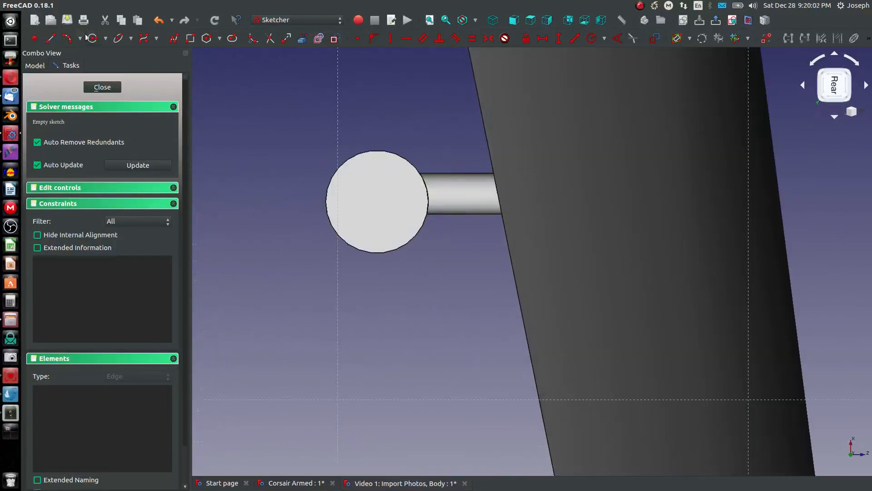
left_click(302, 38)
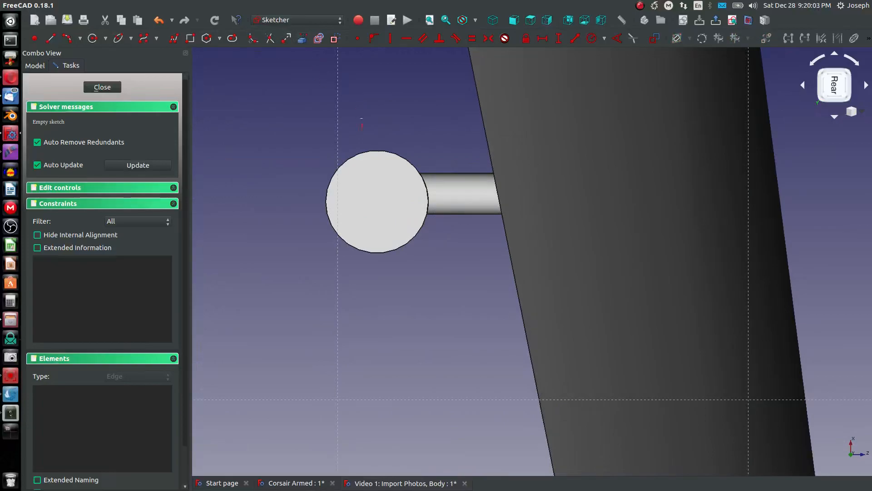
left_click(384, 156)
left_click(51, 38)
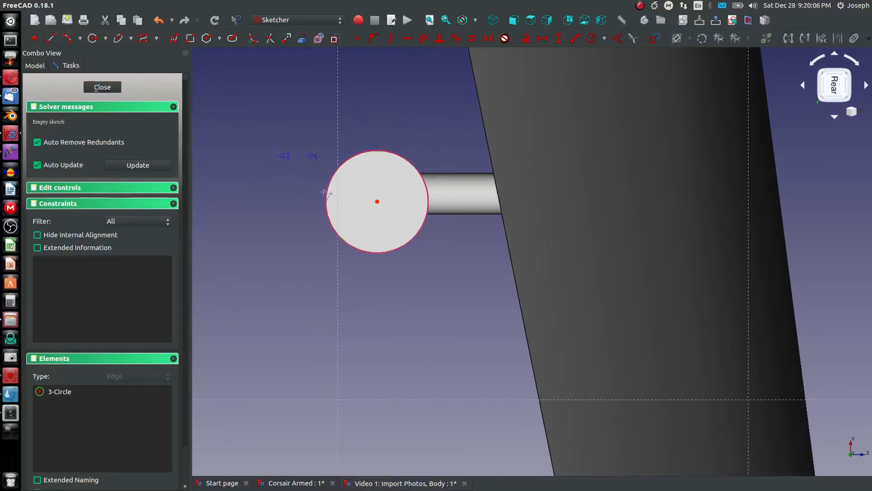
left_click(377, 202)
right_click(431, 197)
- Project the underside edge of the wing beside the innermost cylinder as external geometry
scroll(359, 212, "down", 4)
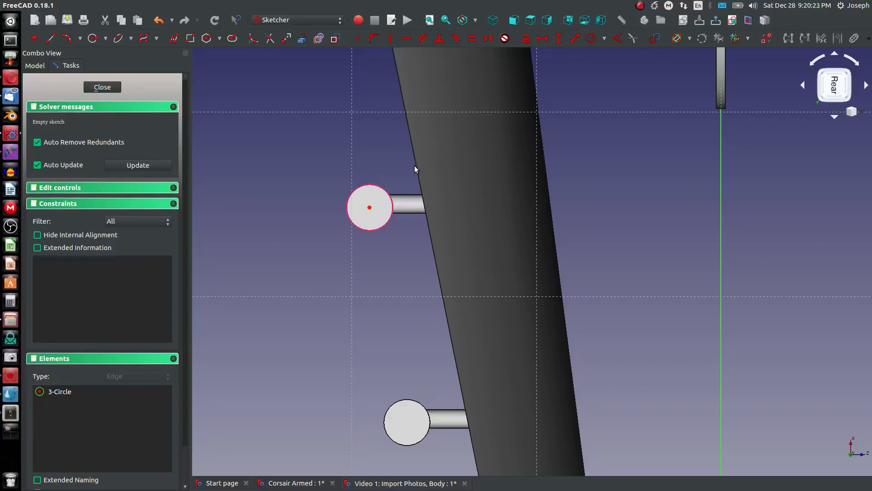
left_click(406, 113)
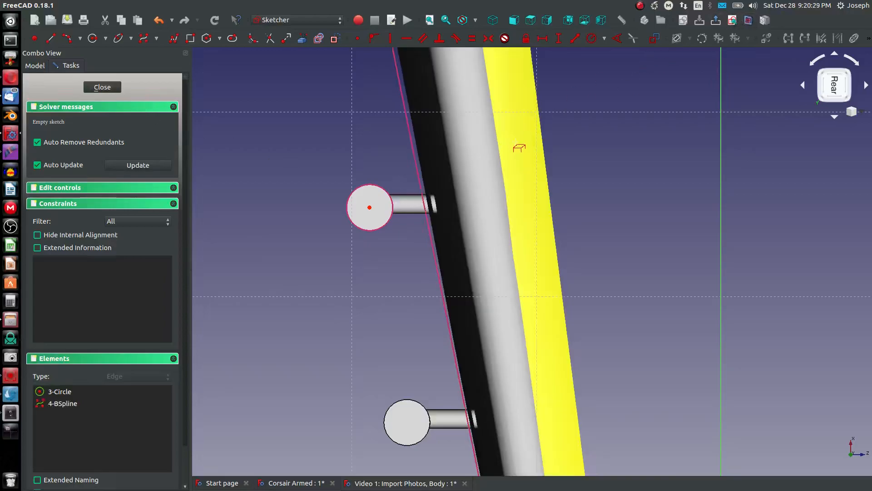
scroll(516, 144, "down", 4)
scroll(450, 179, "up", 3)
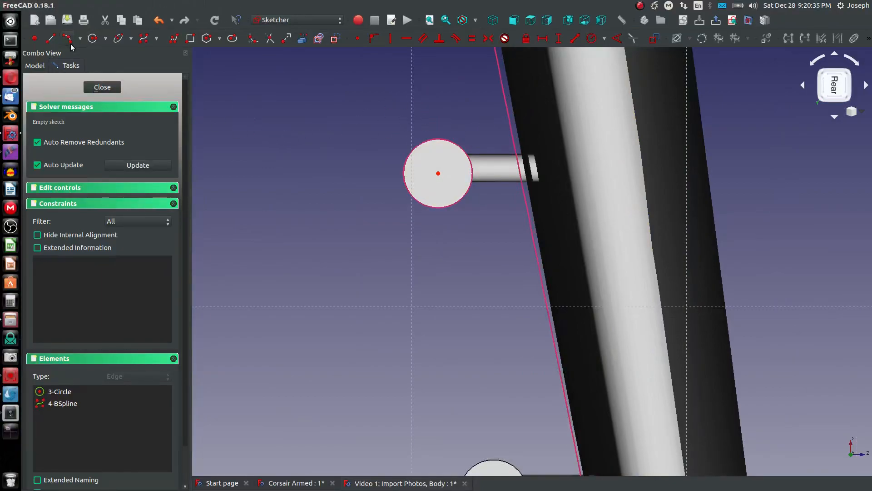
left_click(52, 40)
left_click(469, 89)
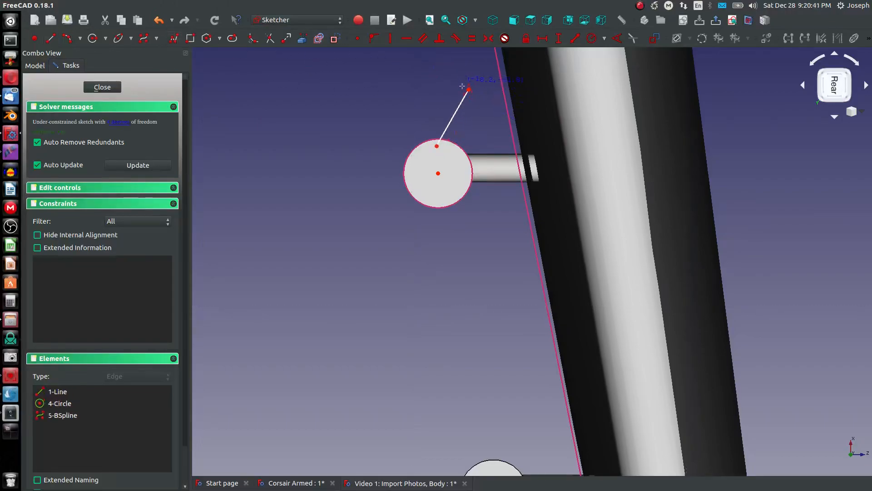
left_click(478, 94)
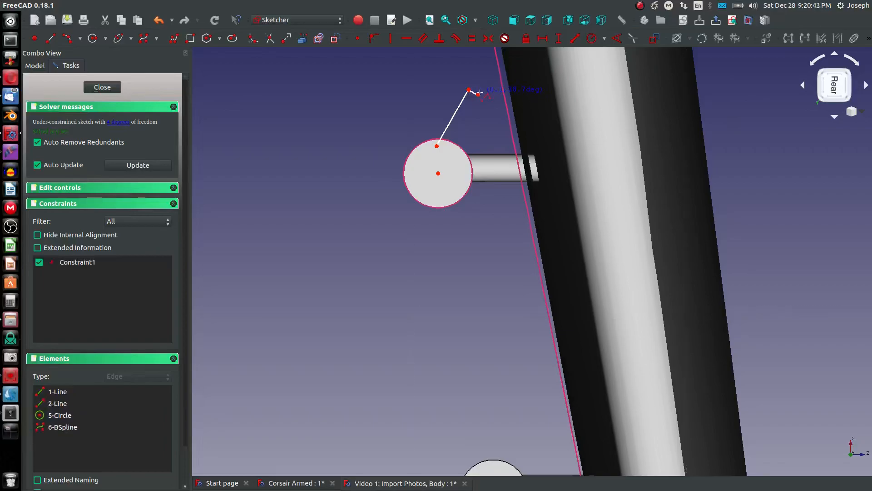
left_click(449, 141)
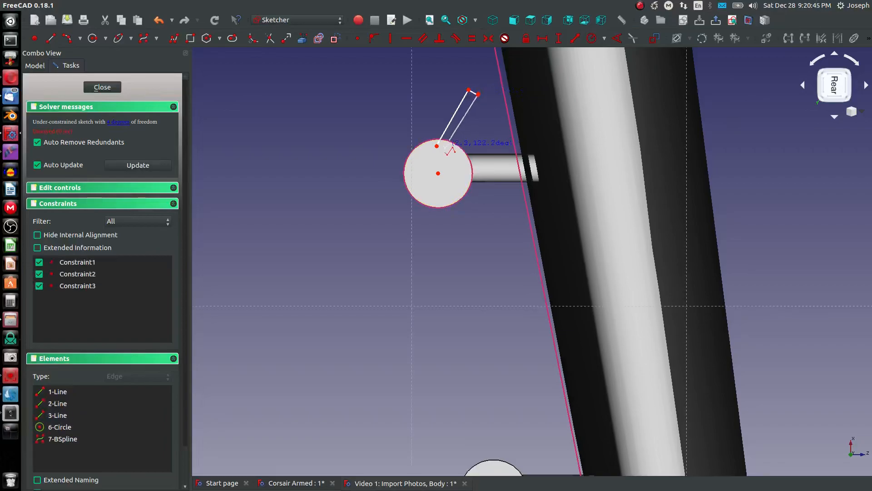
left_click(445, 146)
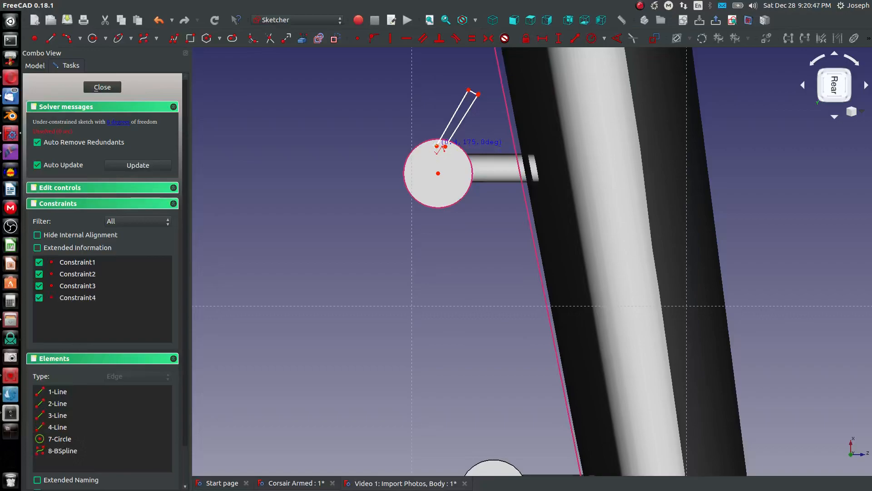
left_click(436, 146)
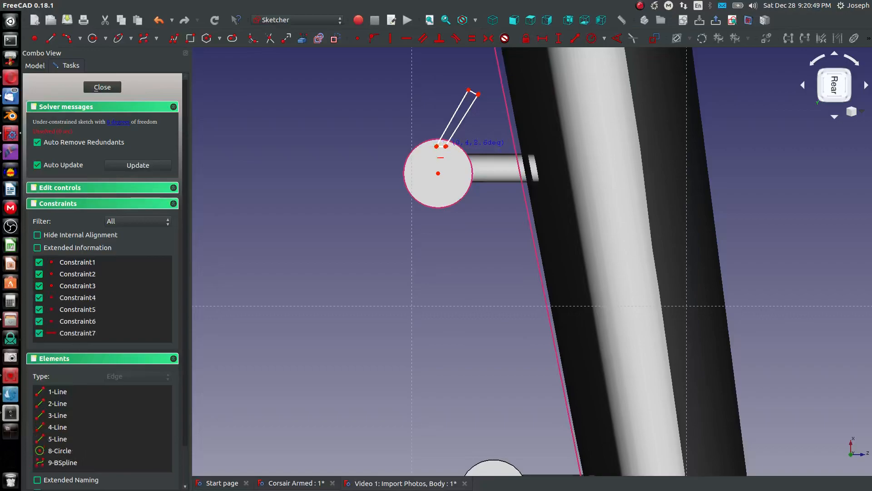
scroll(454, 168, "up", 3)
scroll(454, 136, "up", 3)
left_click(455, 110)
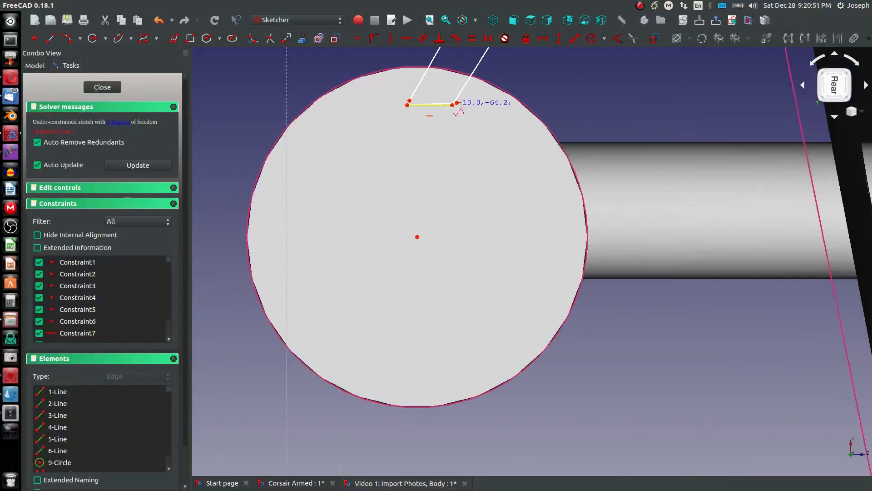
scroll(456, 111, "up", 5)
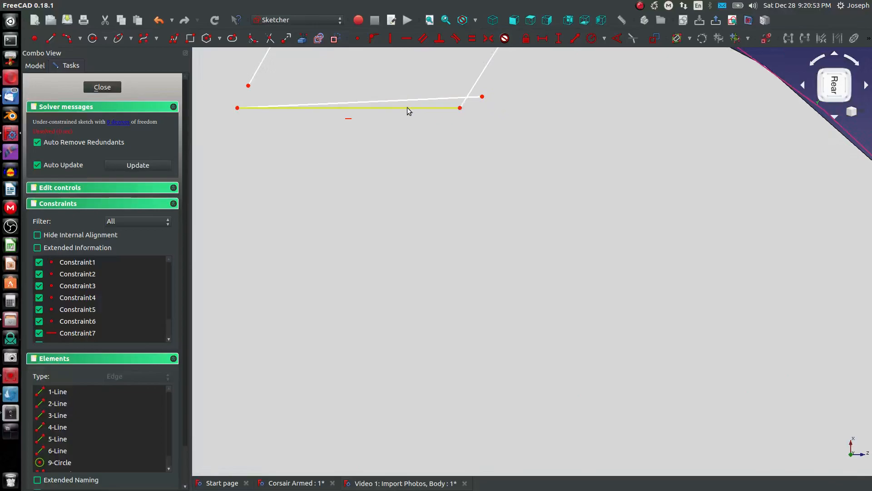
left_click(408, 108)
key("Delete")
left_click(355, 40)
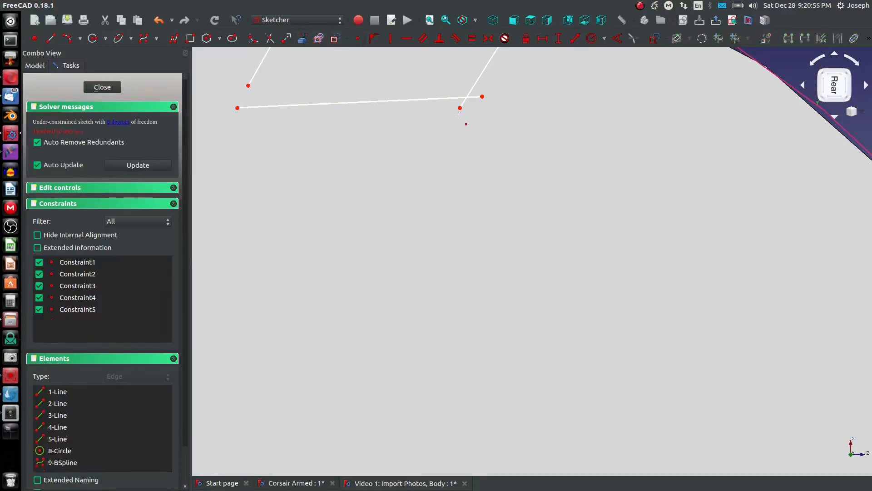
left_click(482, 96)
key("Escape")
left_click(452, 99)
key("Delete")
scroll(439, 97, "down", 10)
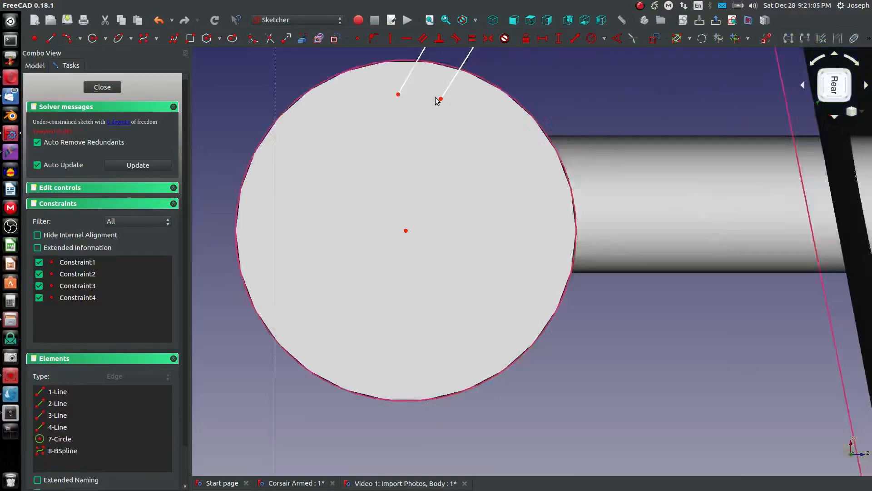
scroll(436, 143, "up", 5)
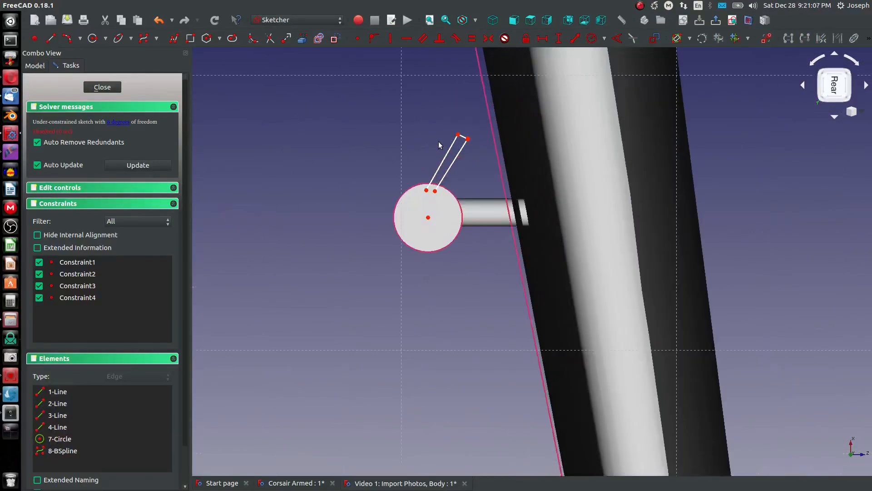
left_click_drag(372, 108, 477, 214)
key("Delete")
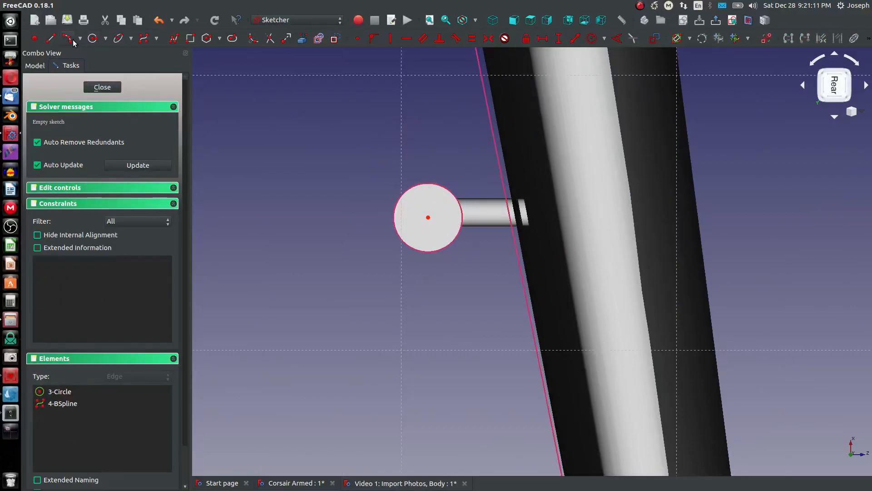
- Sketch a four-sided outline from separate lines, starting inside the projected circle and extending diagonally outward toward the wing
left_click(52, 38)
scroll(436, 200, "up", 3)
left_click(439, 163)
left_click(476, 102)
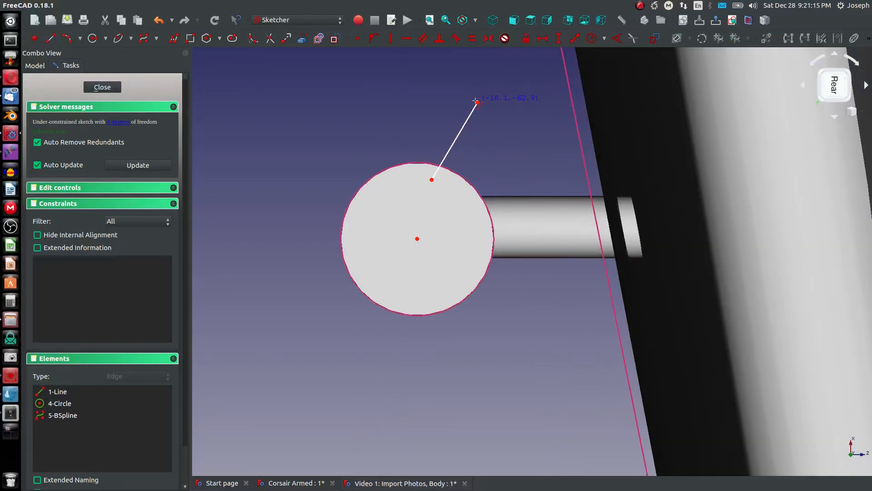
left_click(477, 101)
left_click(532, 141)
left_click(532, 141)
left_click(474, 189)
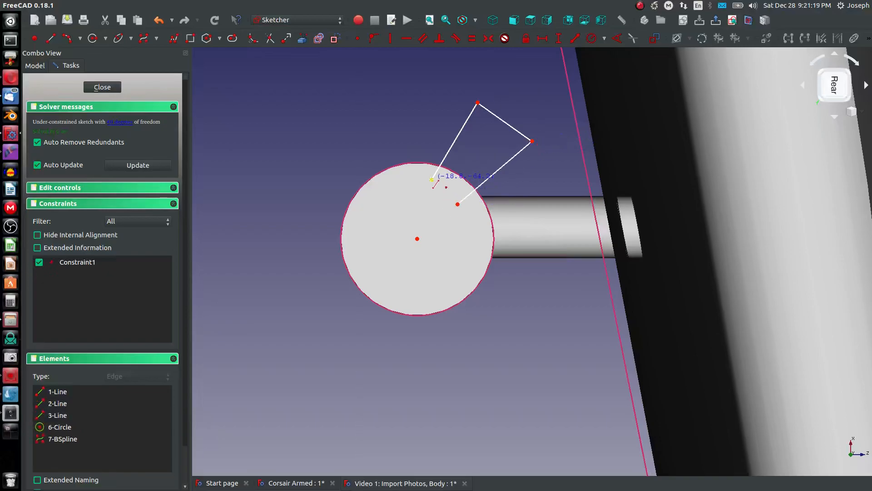
left_click(458, 204)
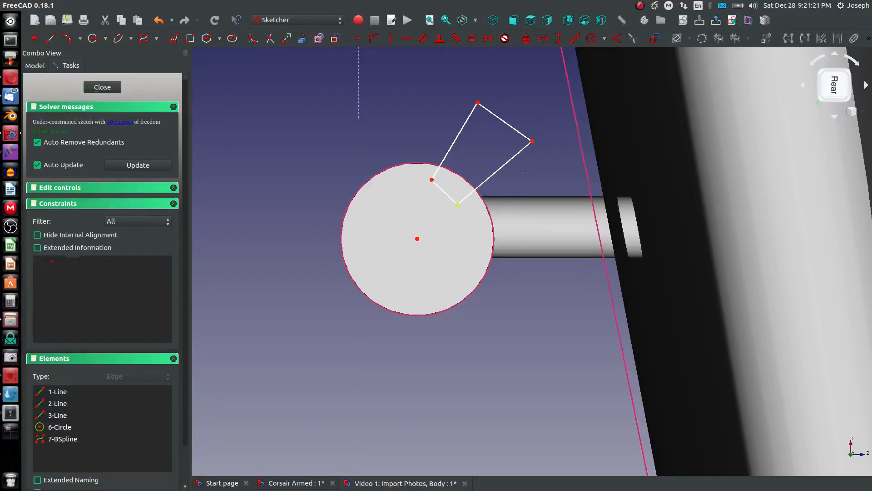
- Make the two unconnected line ends at the outline's outer corner nearest the wing coincident
scroll(531, 159, "up", 2)
scroll(523, 132, "up", 10)
left_click_drag(592, 140, 585, 106)
left_click(585, 107)
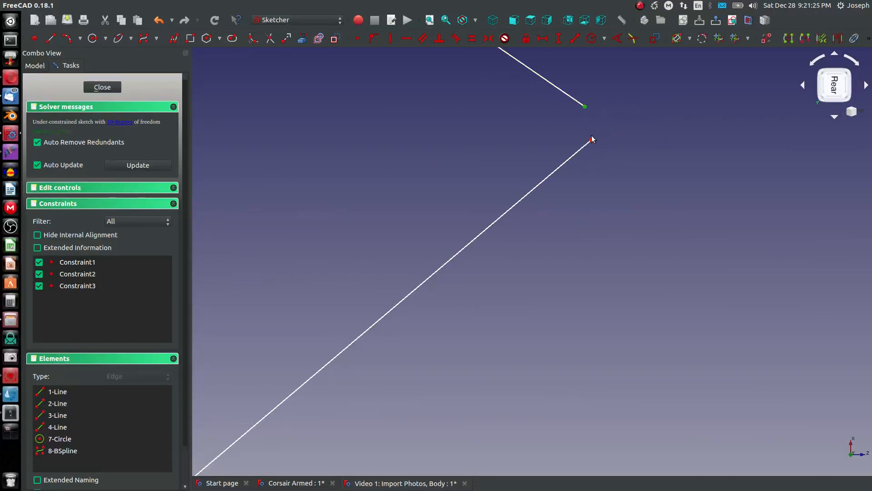
left_click(357, 38)
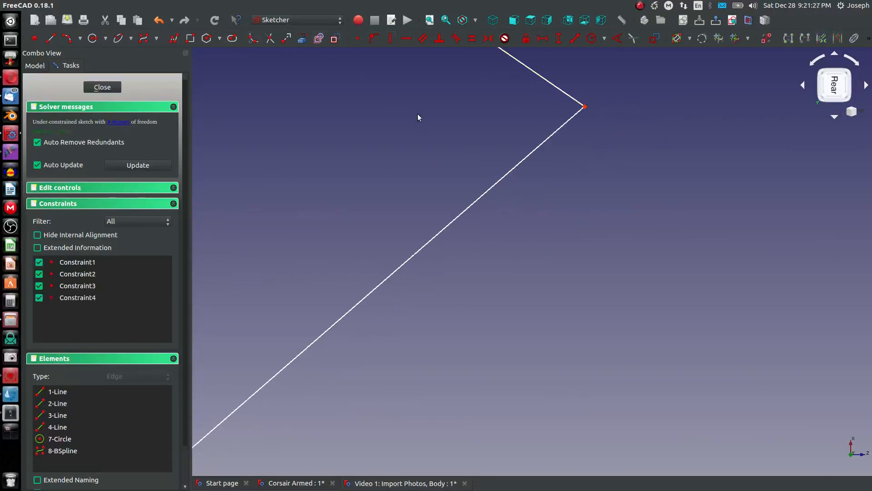
scroll(417, 113, "down", 5)
middle_click_drag(561, 188, 579, 187)
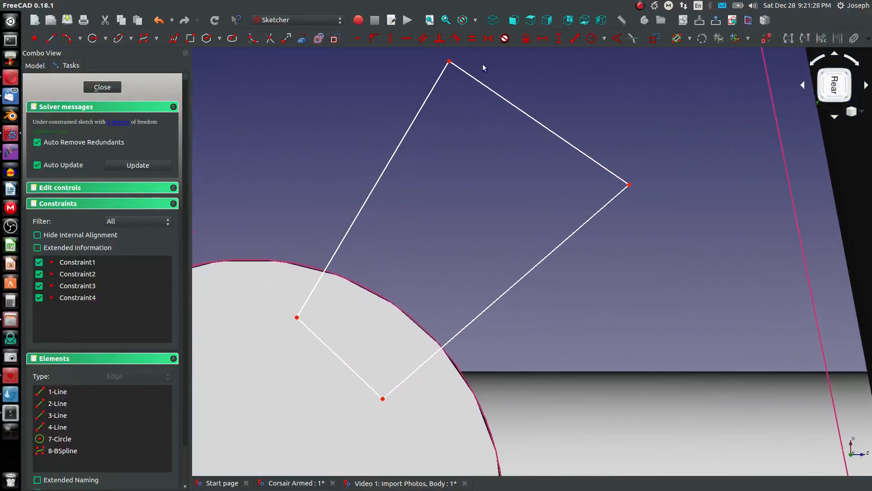
- Apply perpendicular constraints between adjacent sides of the four-sided outline to make it a rectangle
left_click(438, 39)
left_click(454, 65)
left_click(441, 74)
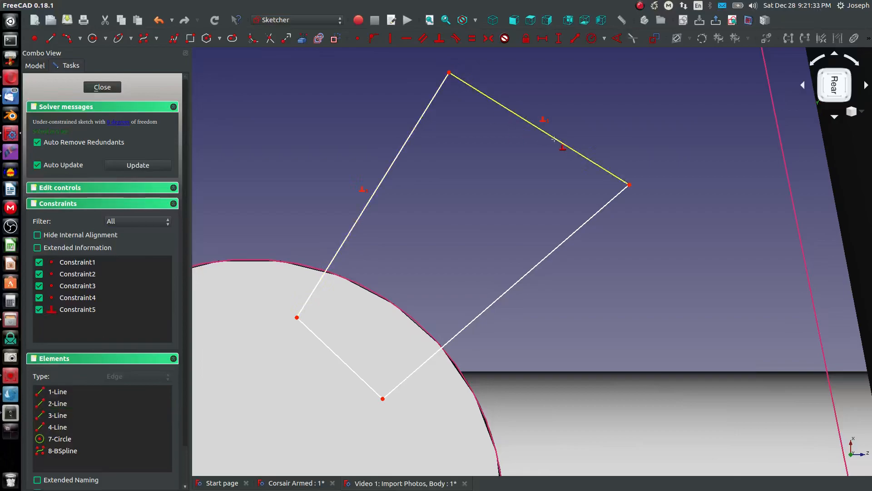
left_click(553, 139)
left_click(594, 214)
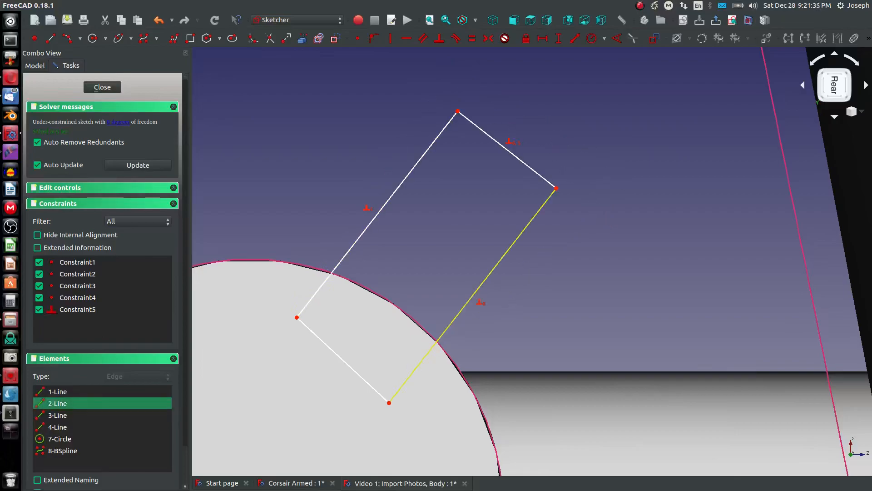
left_click(404, 384)
left_click(376, 390)
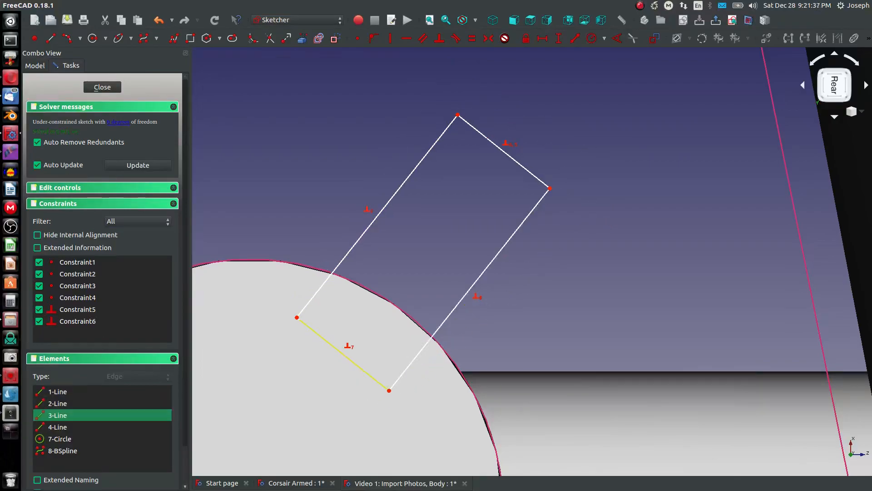
left_click(329, 342)
left_click(309, 299)
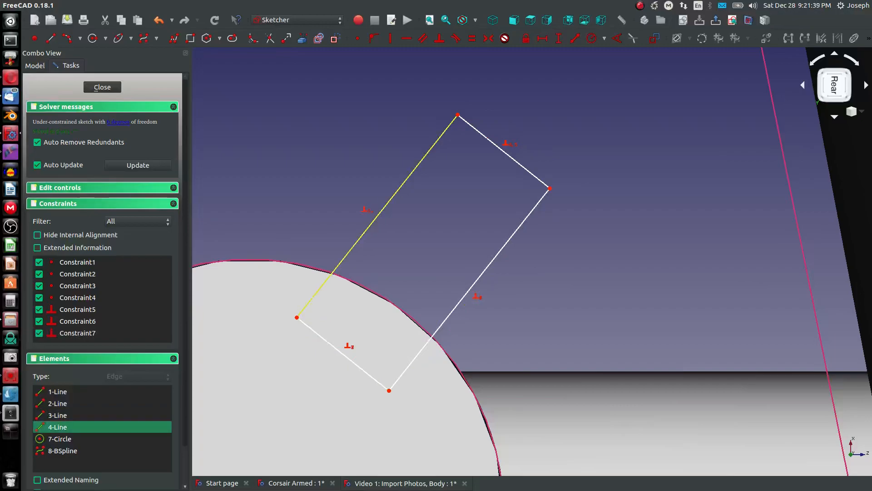
right_click(365, 283)
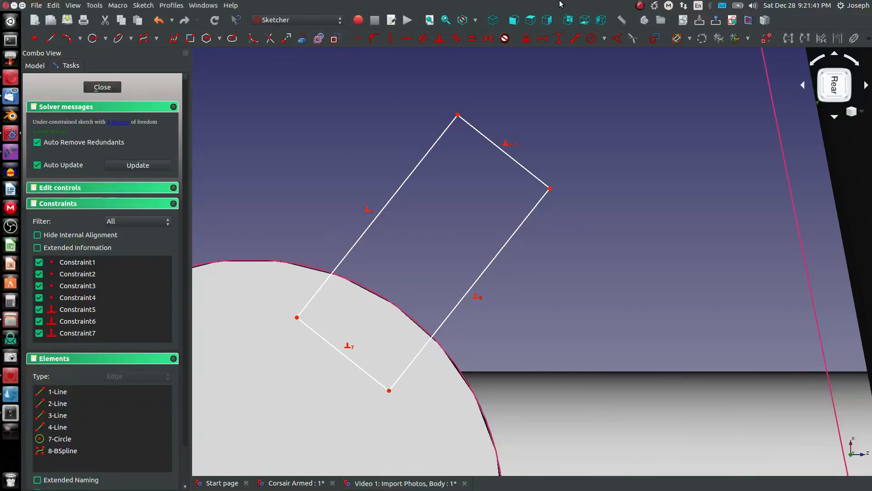
- Set the length of the rectangle's short outer edge to 0.2 mm
left_click(526, 168)
key("shift+d")
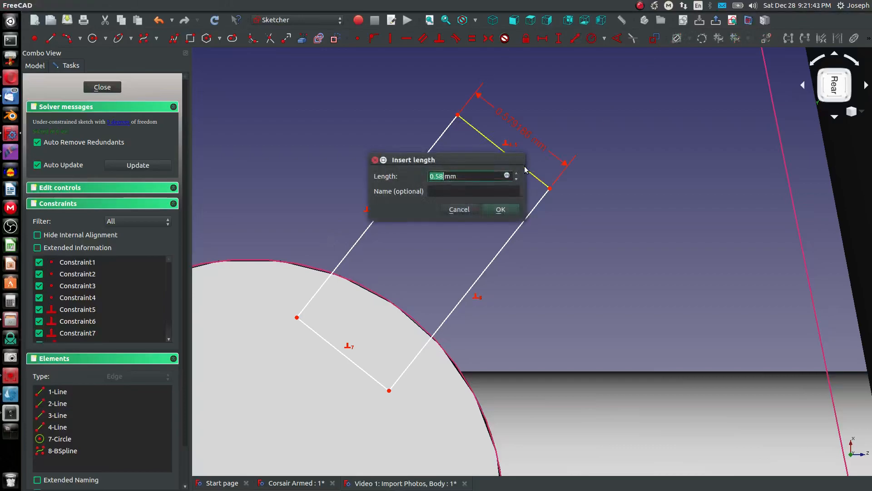
type("2")
key("Return")
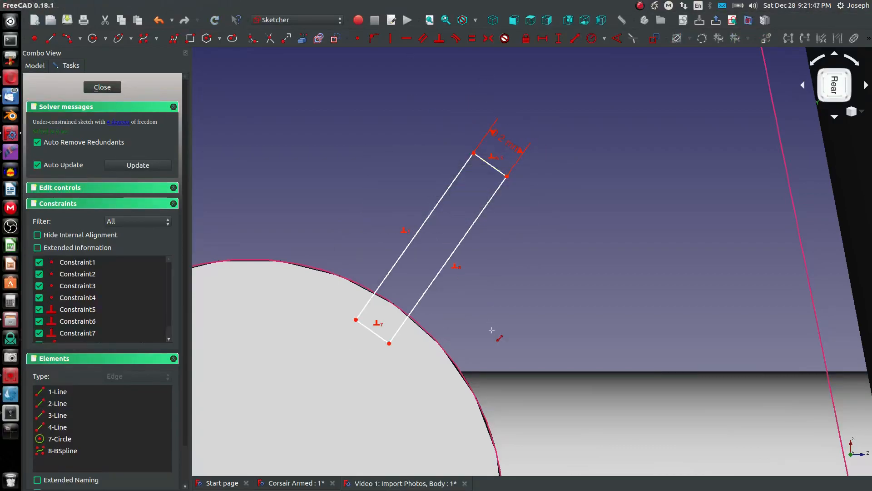
- Place a point inside the rectangle and centre it with a symmetry constraint between two diagonally opposite corners
scroll(487, 326, "down", 5)
scroll(491, 345, "up", 3)
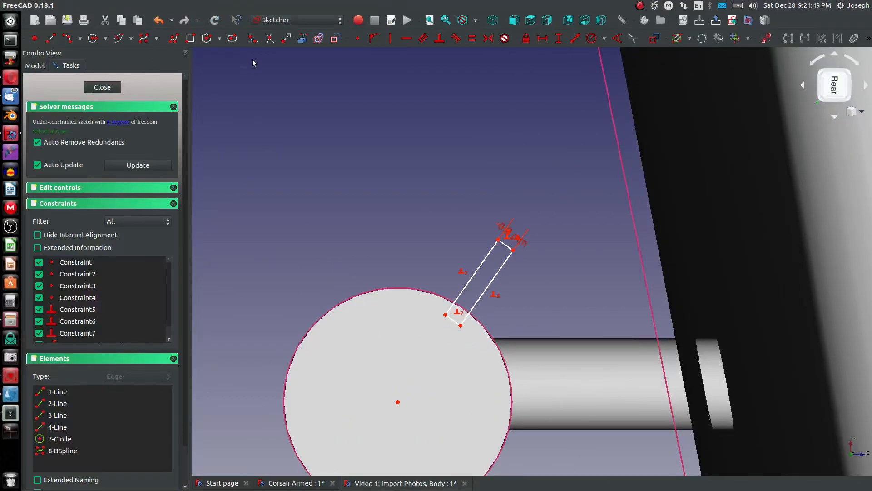
left_click(34, 38)
scroll(490, 262, "up", 6)
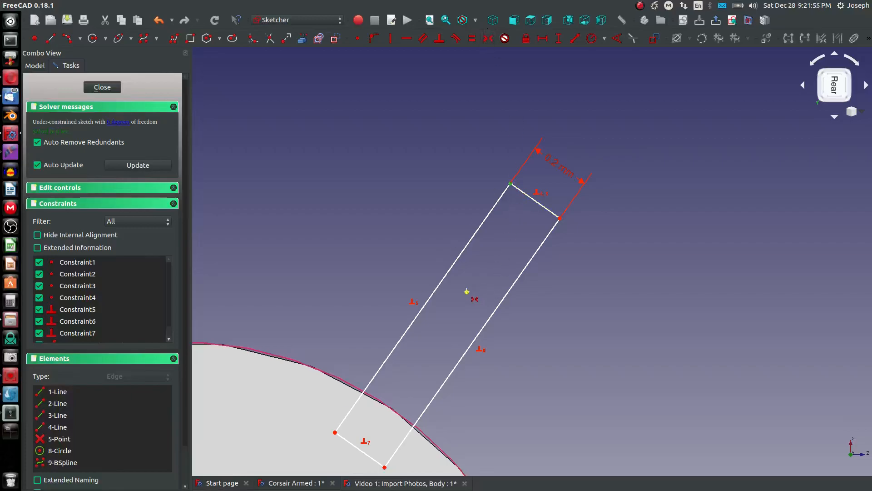
left_click(385, 467)
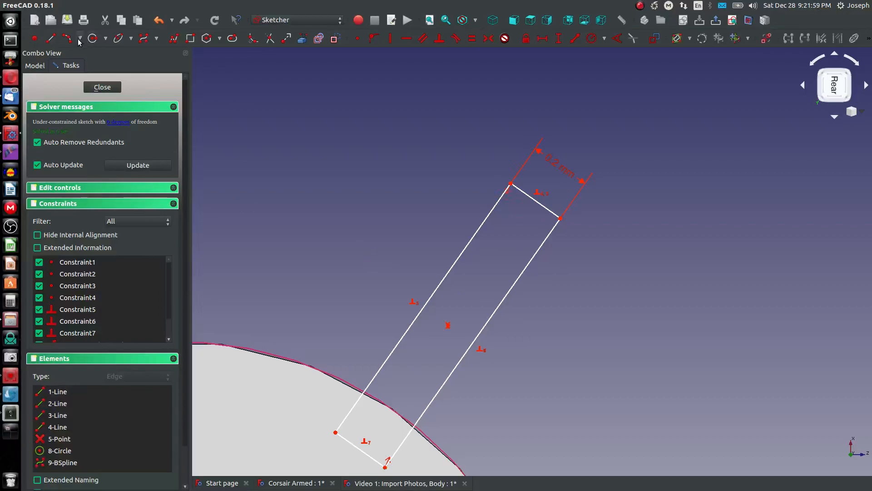
- Draw a construction line from the rectangle's centre point to the centre of the circle
left_click(50, 39)
left_click(448, 325)
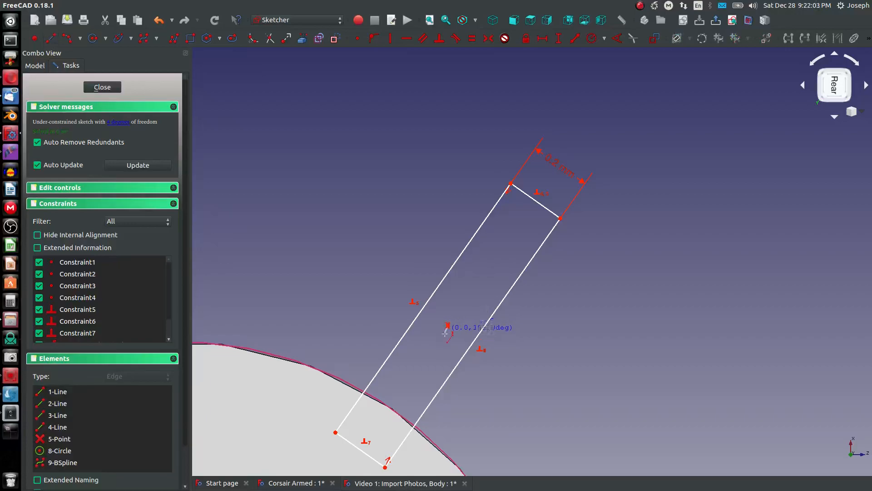
scroll(445, 332, "down", 8)
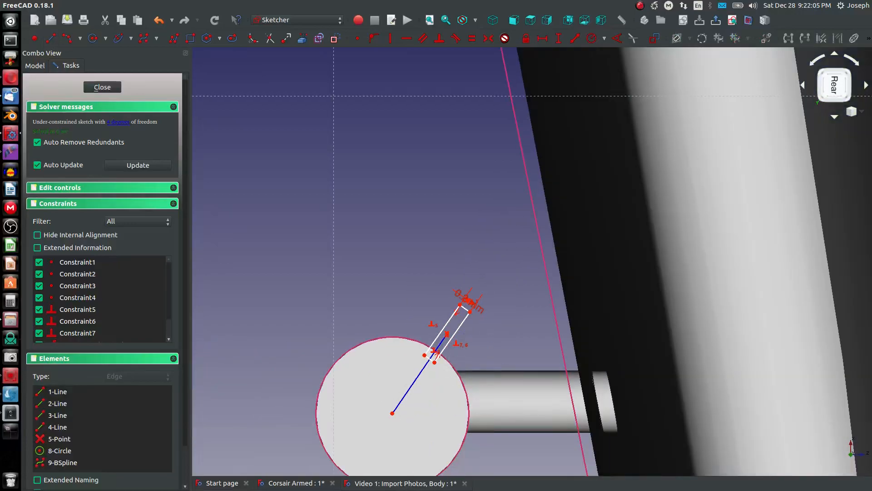
left_click(392, 413)
- Constrain the rectangle's long edge parallel to the construction line running to the circle's centre
scroll(430, 377, "up", 10)
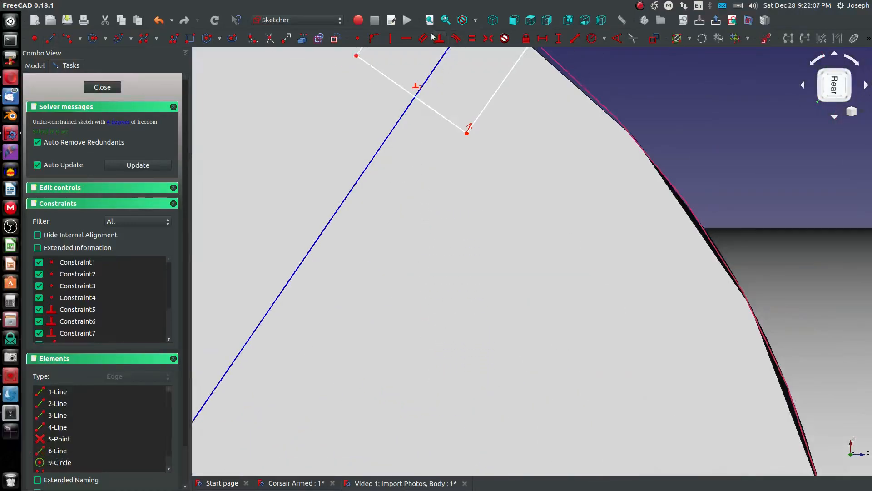
left_click(496, 92)
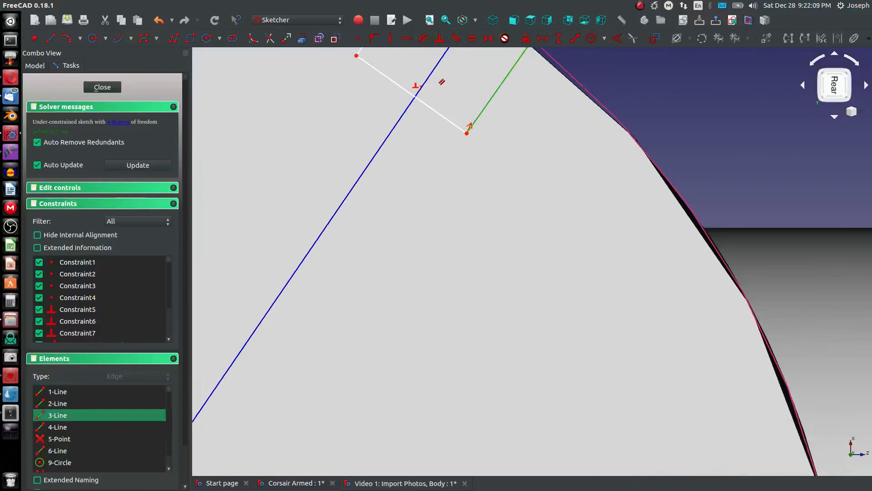
left_click(431, 73)
scroll(411, 155, "down", 10)
scroll(404, 145, "up", 4)
mouse_move(412, 118)
middle_mouse_down()
mouse_move(405, 169)
mouse_move(418, 186)
mouse_move(454, 200)
middle_mouse_up()
scroll(458, 201, "up", 4)
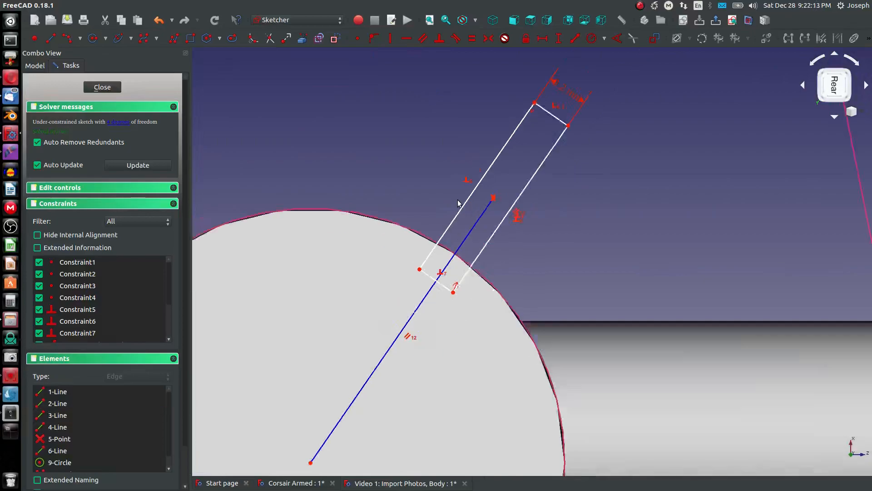
scroll(458, 200, "down", 4)
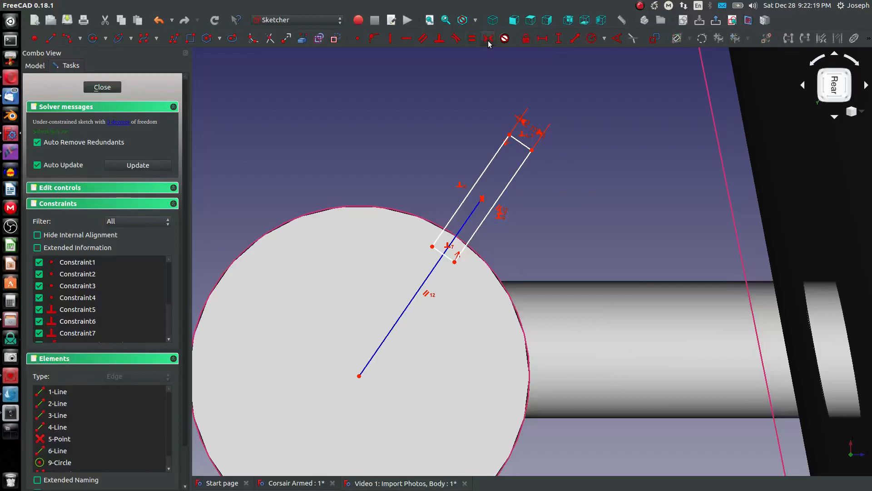
- Set the rectangle's long edge to 2 mm and move the rectangle outward so only its inner end overlaps the circle
left_click(491, 161)
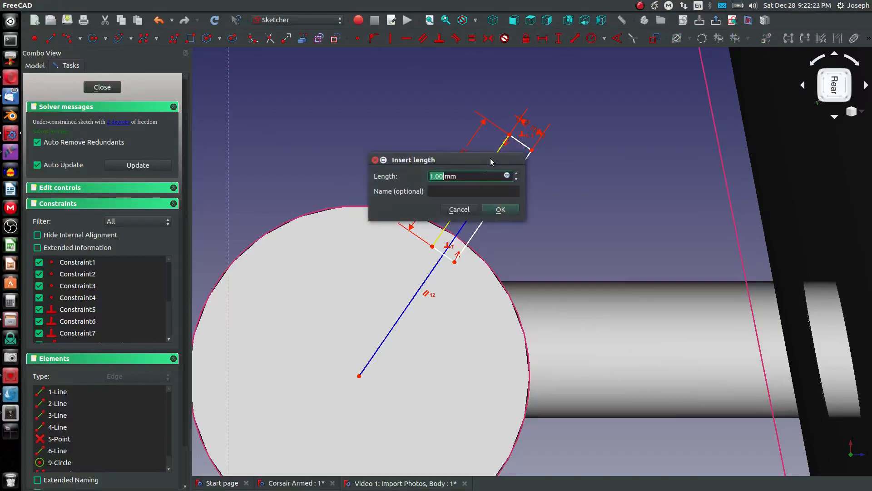
type("2")
key("Return")
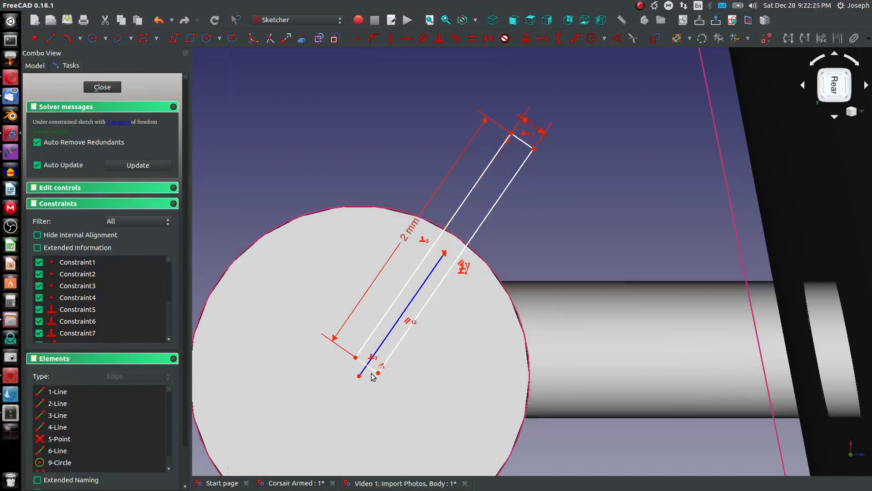
left_click_drag(378, 375, 444, 267)
scroll(445, 267, "down", 8)
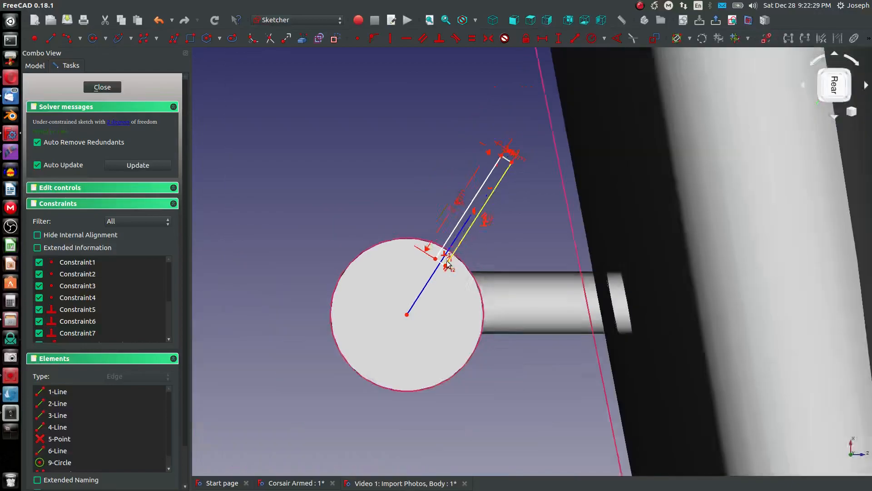
scroll(471, 218, "up", 8)
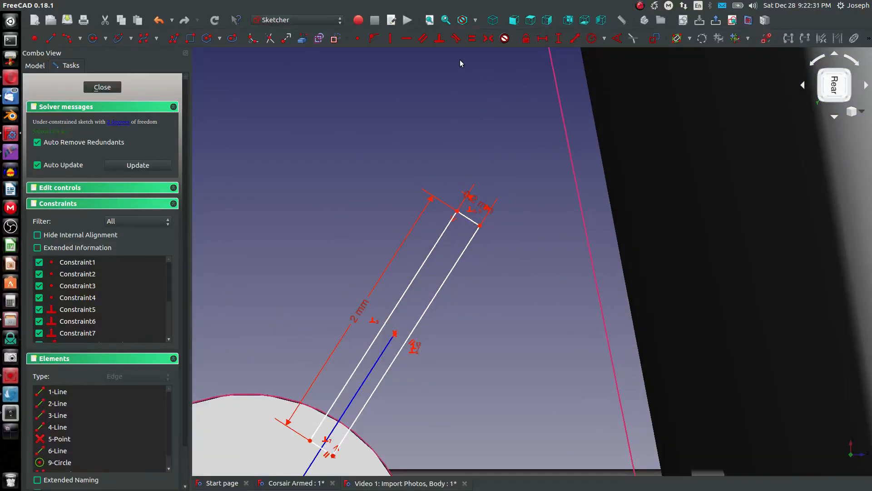
- Try to constrain the angle between the rectangle's short outer edge and the external wing edge
left_click(468, 219)
left_click(578, 193)
left_click(475, 221)
left_click(572, 176)
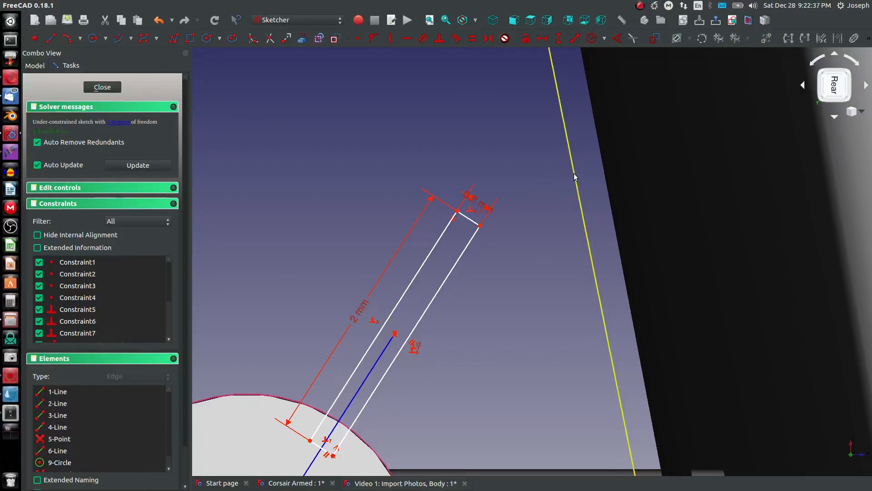
left_click(573, 173)
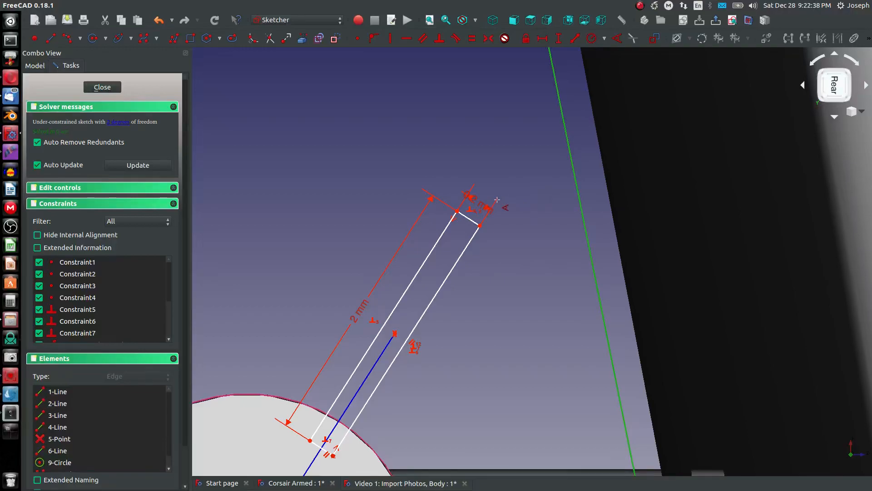
left_click(470, 220)
- Draw a line over the external wing edge from endpoint to endpoint and convert it to construction geometry
scroll(311, 105, "down", 6)
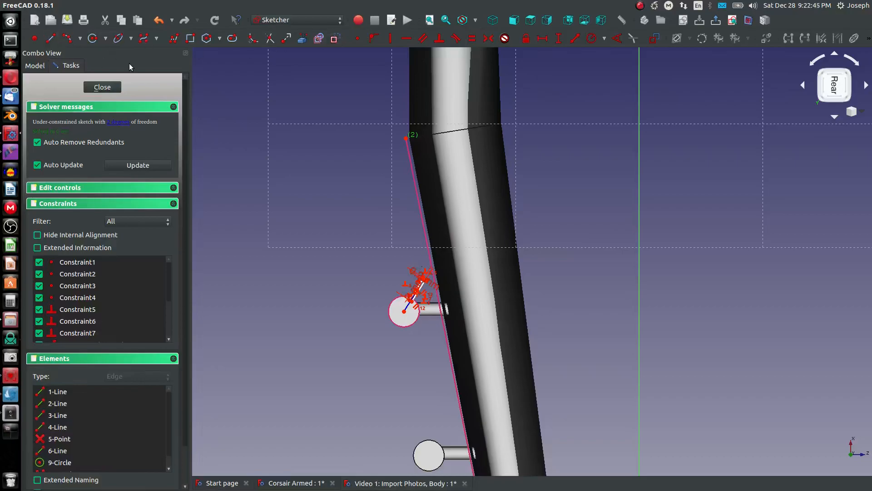
left_click(406, 139)
scroll(390, 111, "down", 6)
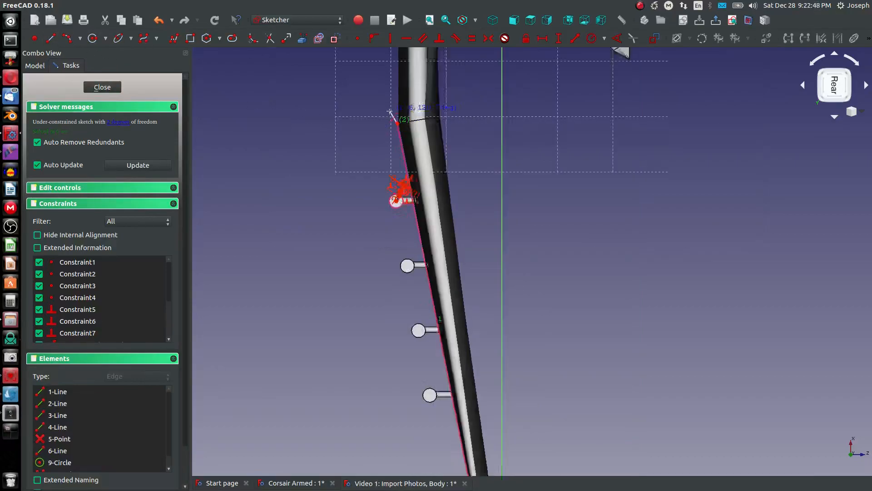
scroll(450, 386, "down", 2)
left_click(451, 385)
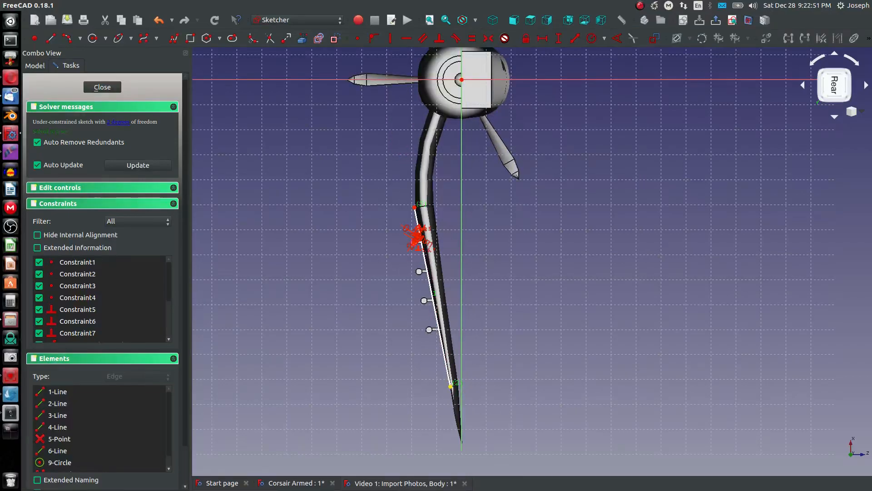
scroll(409, 315, "up", 8)
left_click(520, 201)
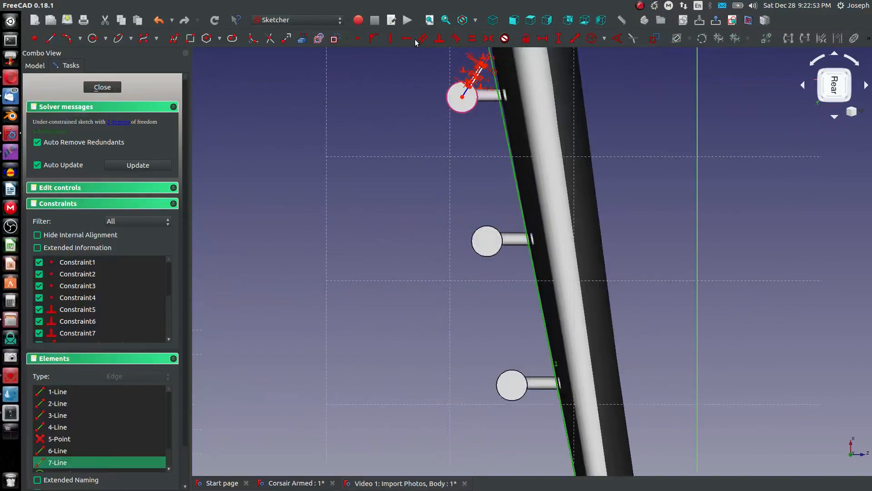
left_click(335, 39)
- Constrain the angle between the rectangle's short outer edge and the wing construction line to 135°
scroll(426, 119, "down", 2)
middle_click_drag(432, 116, 428, 344)
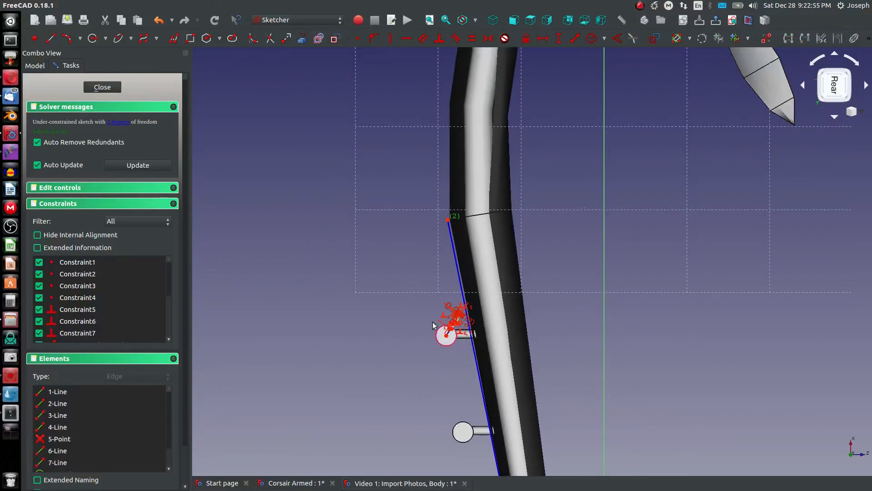
scroll(442, 323, "up", 8)
scroll(525, 255, "up", 5)
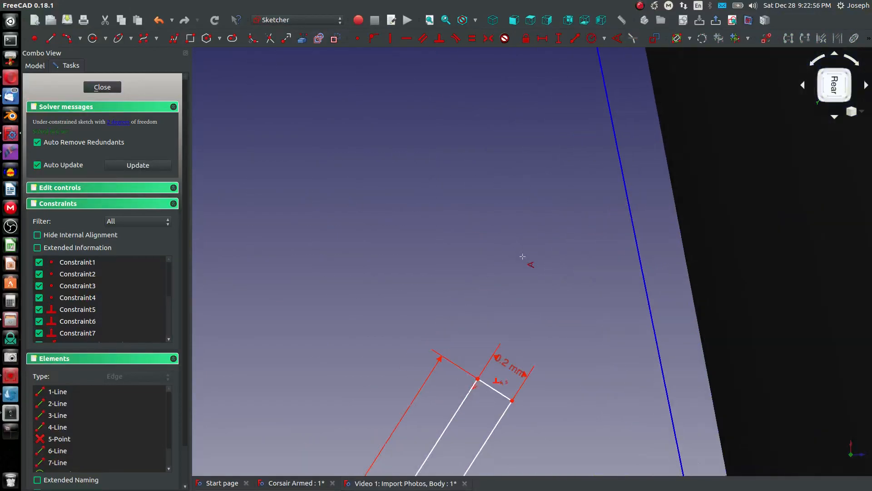
left_click(498, 393)
left_click(648, 302)
key("a")
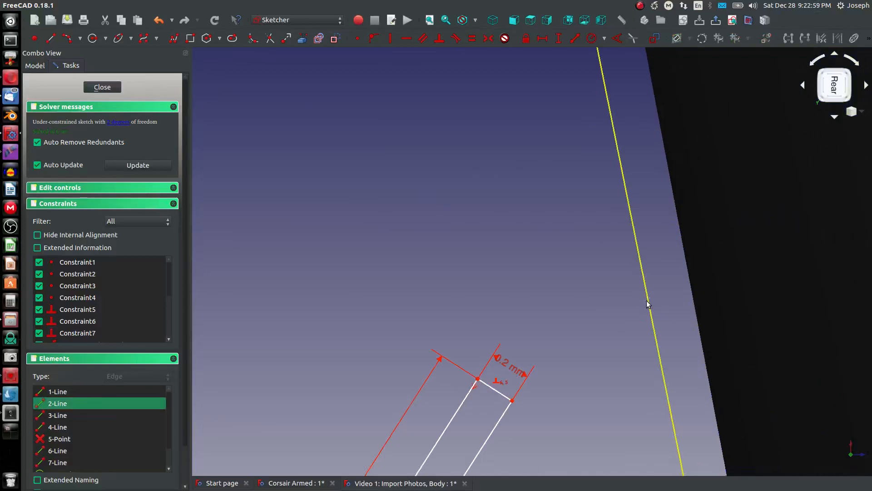
type("135")
key("Return")
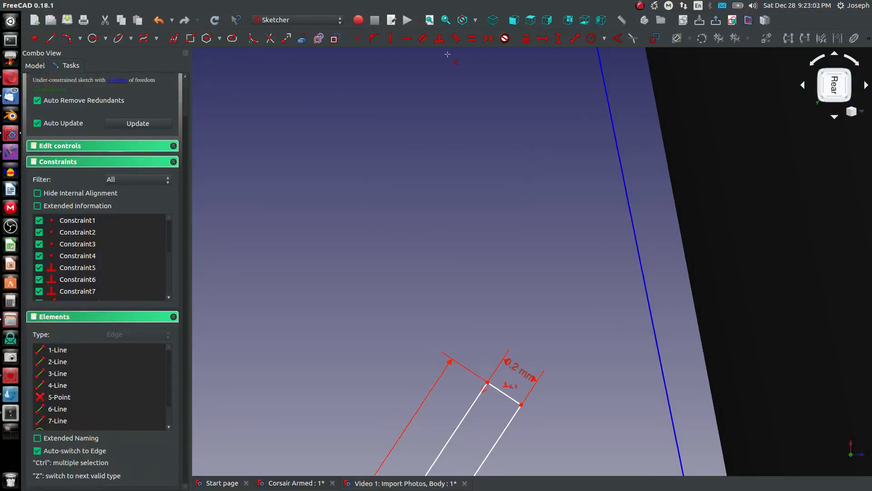
scroll(588, 304, "down", 5)
scroll(588, 304, "up", 2)
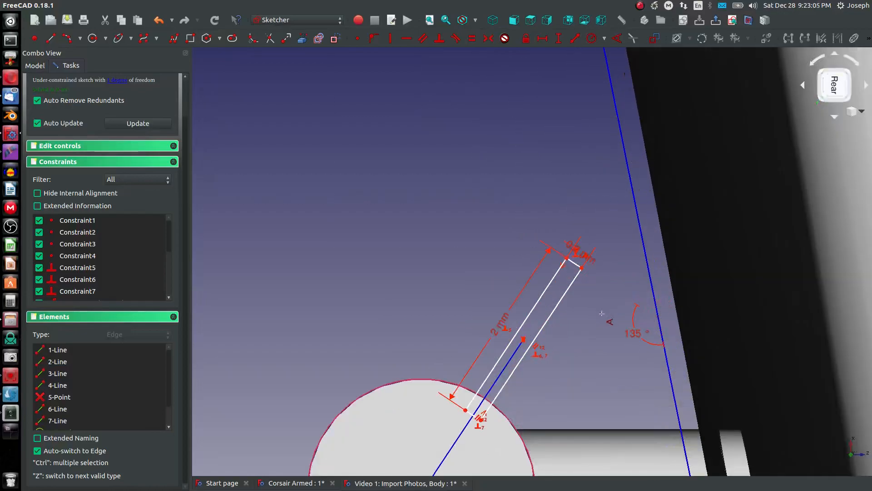
- Reopen Sketch030 for editing and move the 135° angle label clear of the wing edge
key("Escape")
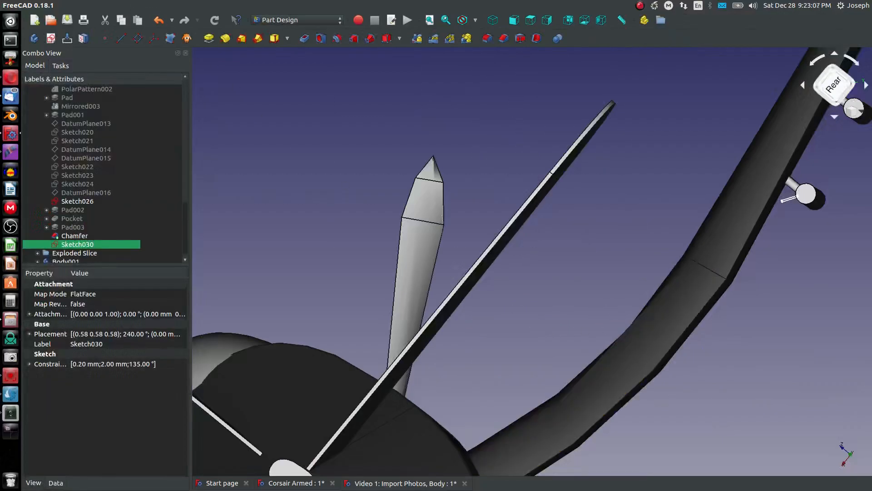
right_click(72, 241)
left_click(95, 247)
scroll(502, 348, "up", 8)
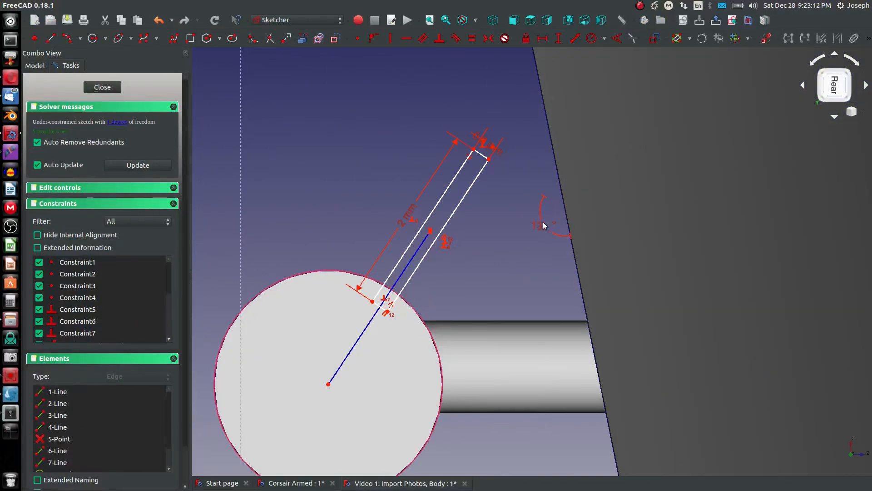
left_click_drag(544, 226, 524, 198)
scroll(515, 206, "down", 5)
middle_click_drag(515, 206, 553, 196)
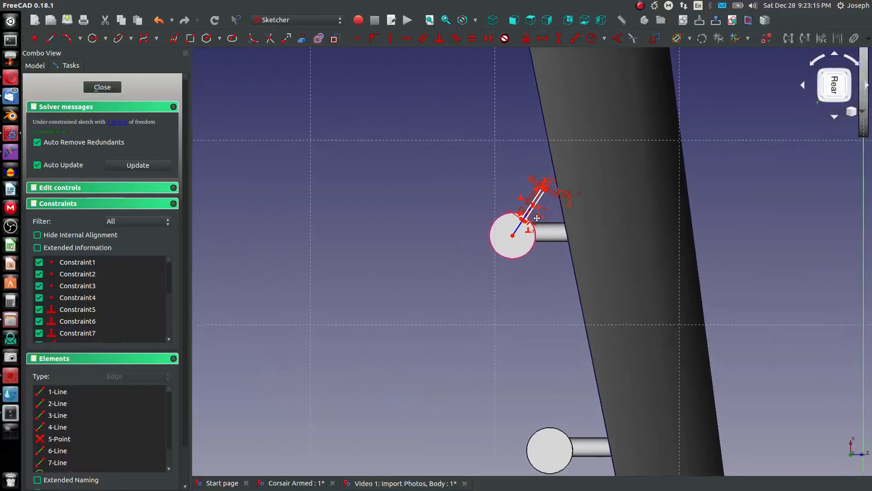
- Set the distance between the rectangle's inner corner and the circle's centre to 1 mm
scroll(538, 148, "up", 5)
middle_click_drag(437, 195, 492, 286)
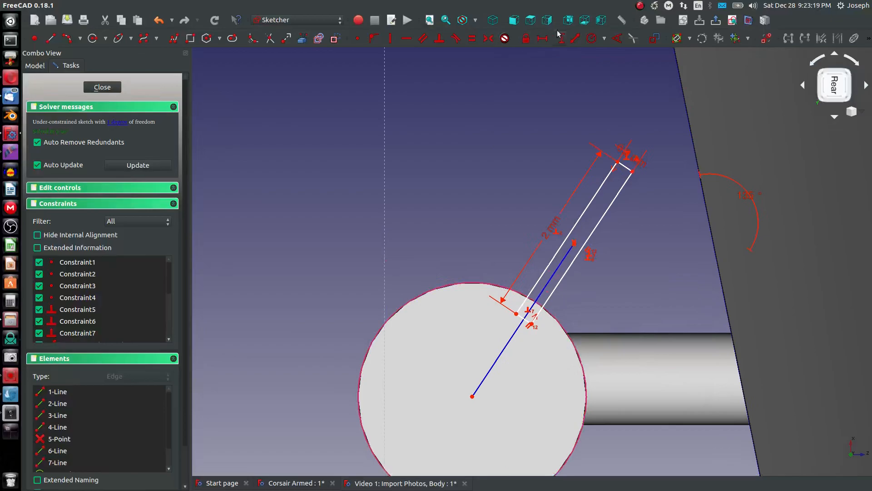
left_click(517, 314)
left_click(472, 396)
key("shift+d")
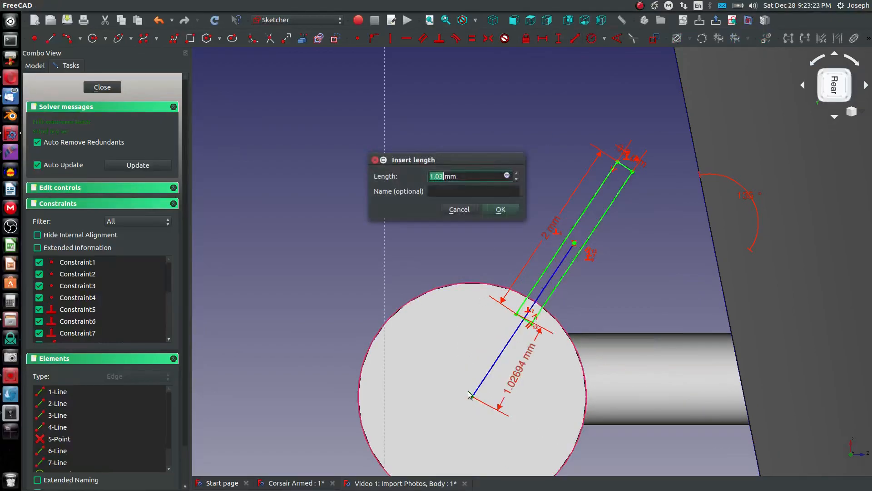
type("1")
key("Return")
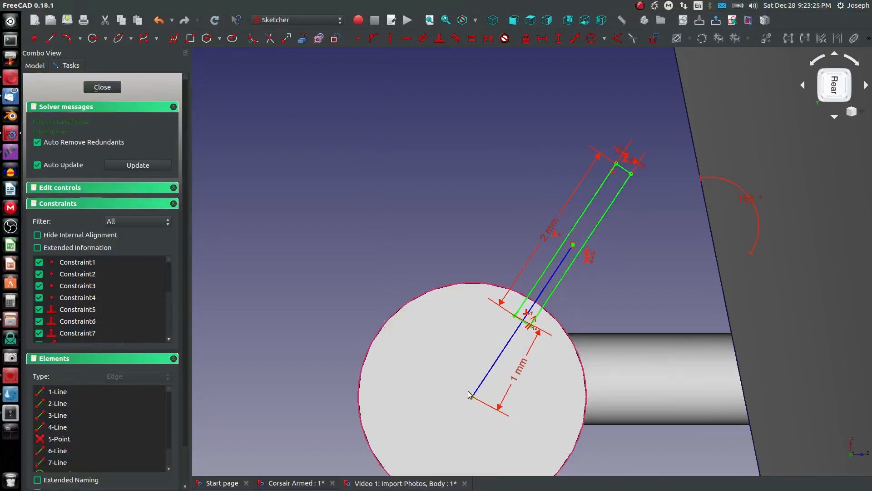
scroll(577, 294, "down", 4)
scroll(592, 262, "up", 4)
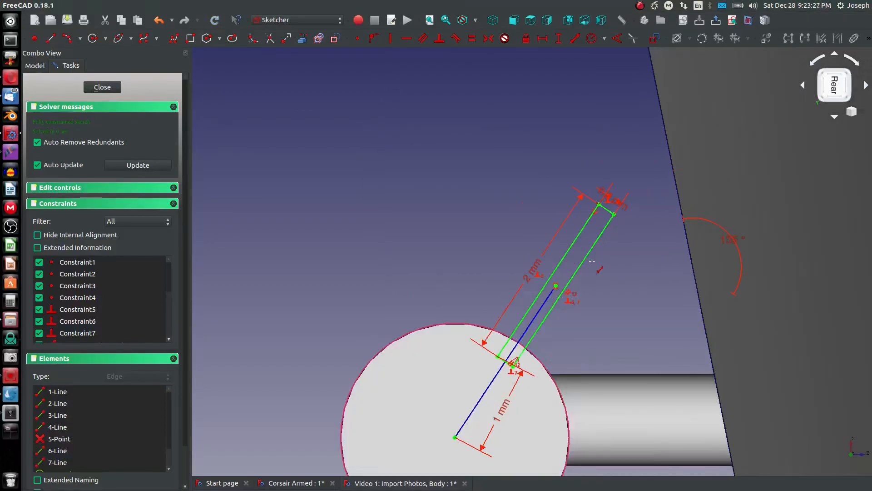
scroll(592, 262, "down", 3)
scroll(590, 291, "down", 5)
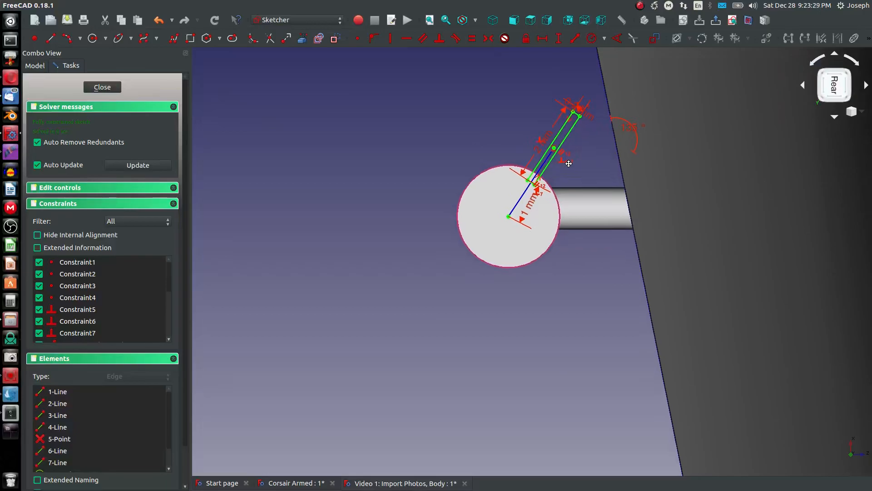
scroll(595, 256, "up", 2)
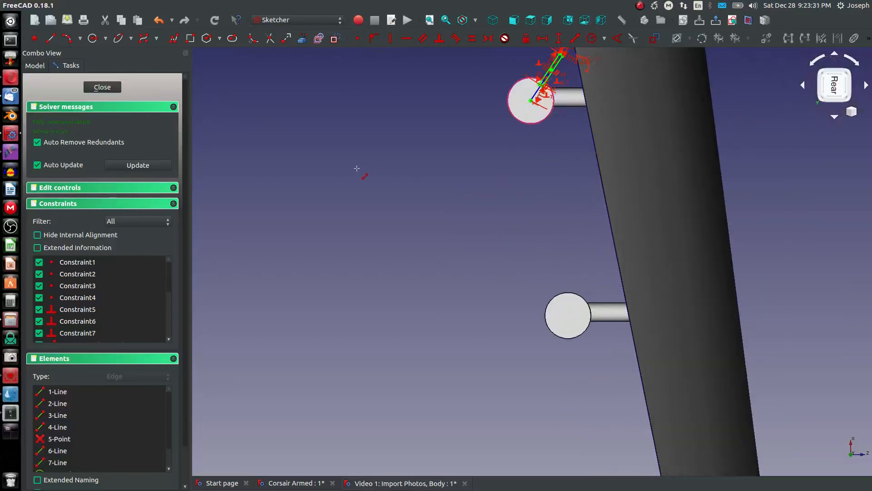
- Close the finished fin sketch and pad it 10 mm in the reversed direction along the weapon
mouse_move(545, 159)
middle_mouse_down()
mouse_move(533, 208)
mouse_move(485, 205)
middle_mouse_up()
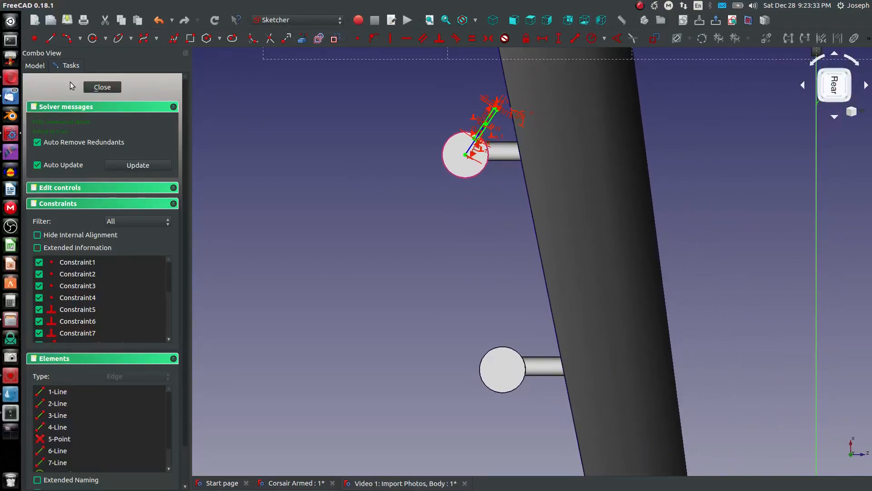
left_click(102, 87)
scroll(736, 198, "down", 3)
scroll(664, 209, "up", 3)
scroll(658, 213, "up", 5)
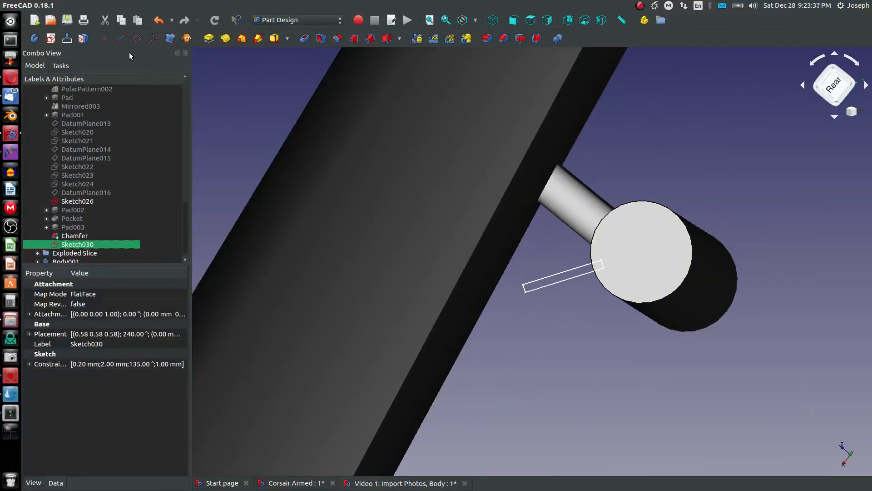
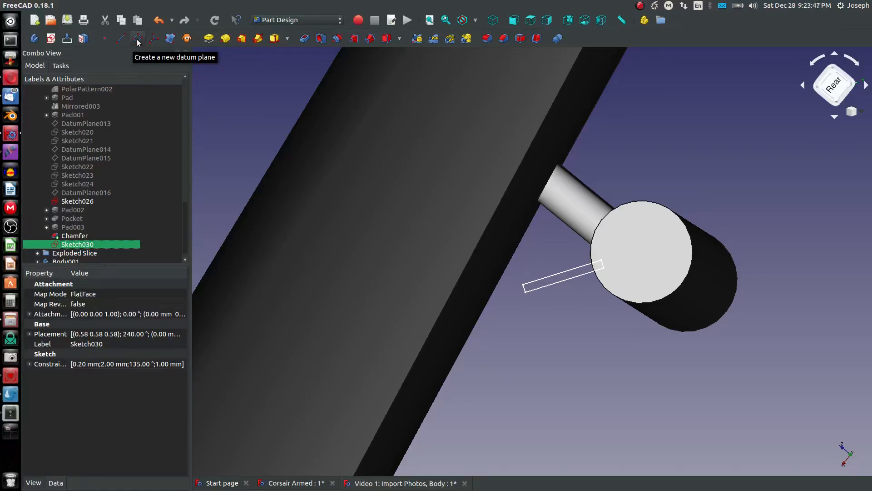
left_click(209, 38)
middle_click_drag(642, 231, 631, 185)
scroll(631, 186, "down", 5)
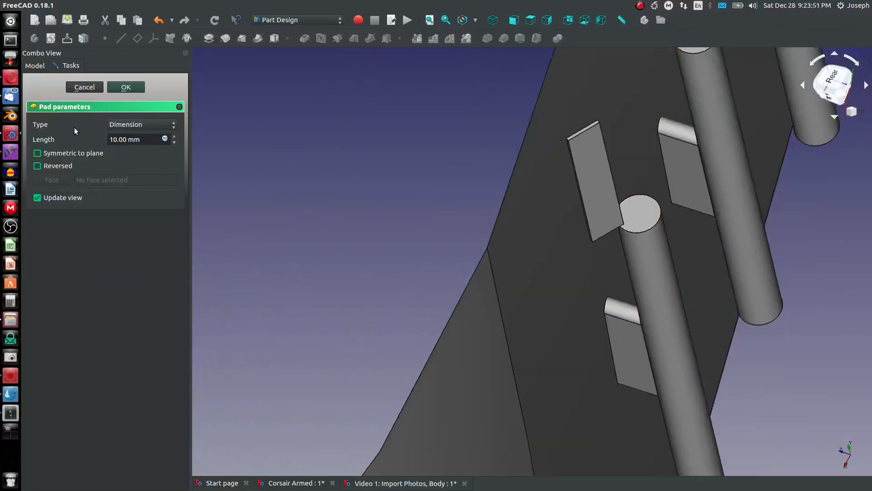
left_click(40, 168)
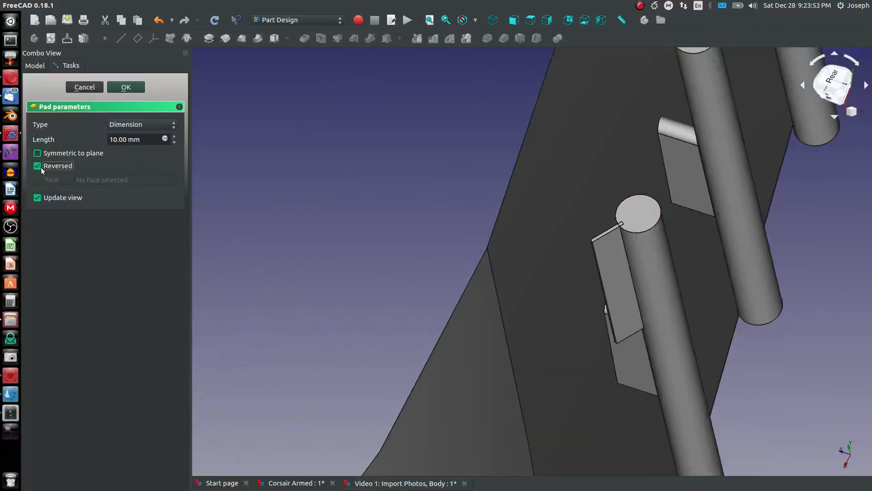
middle_click_drag(563, 301, 646, 370)
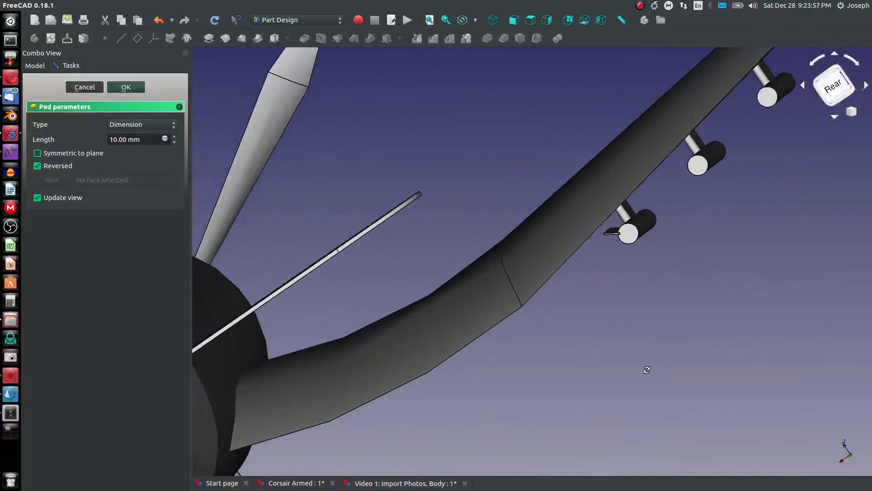
scroll(647, 234, "up", 4)
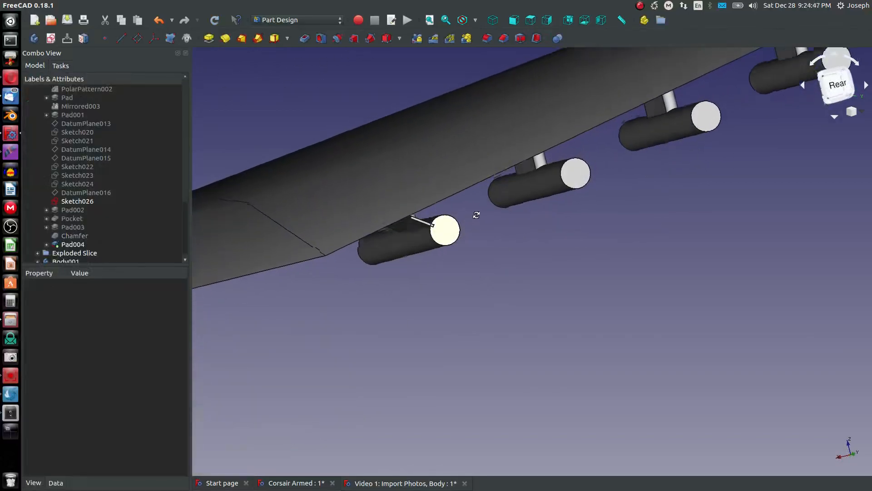
- Reopen the padded fin's sketch for editing
middle_click_drag(476, 215, 448, 216)
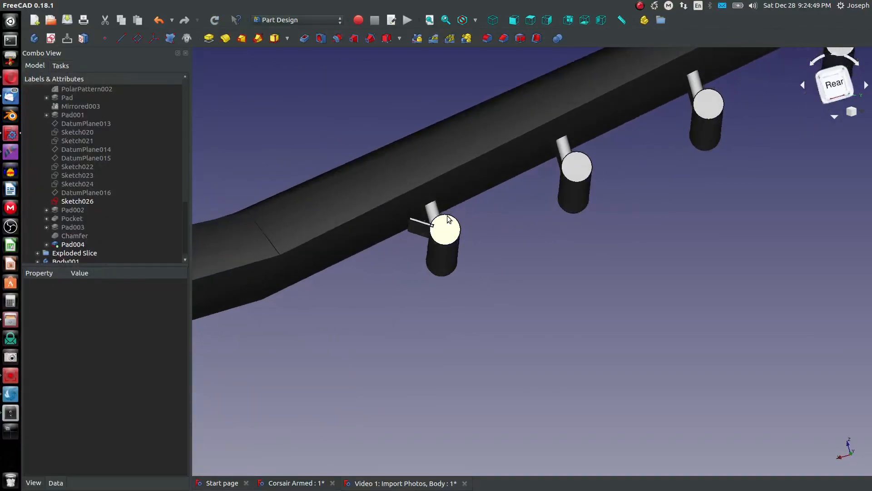
scroll(447, 218, "down", 3)
scroll(507, 186, "up", 5)
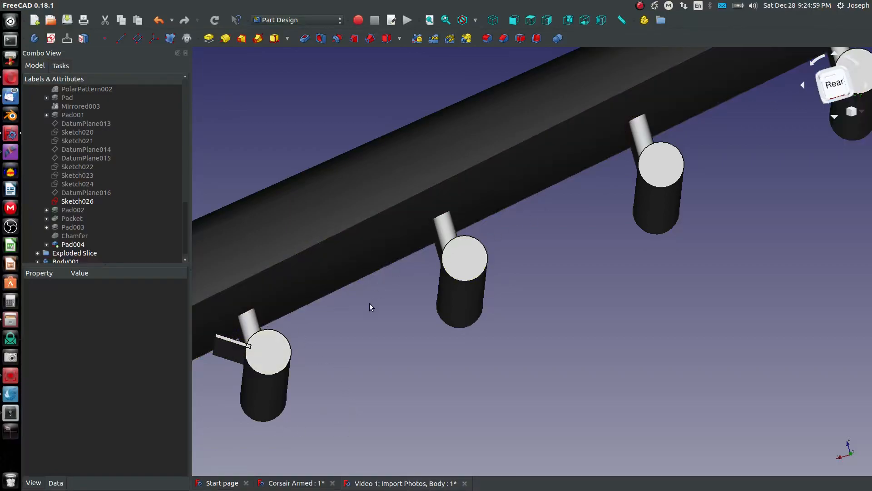
scroll(225, 359, "up", 3)
middle_click_drag(247, 325, 379, 289)
right_click(380, 290)
scroll(75, 235, "down", 1)
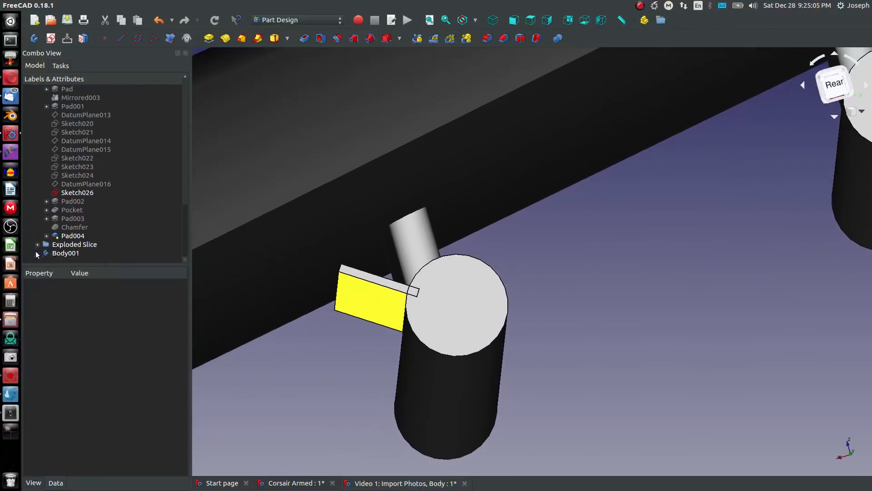
right_click(78, 249)
key("Escape")
double_click(73, 243)
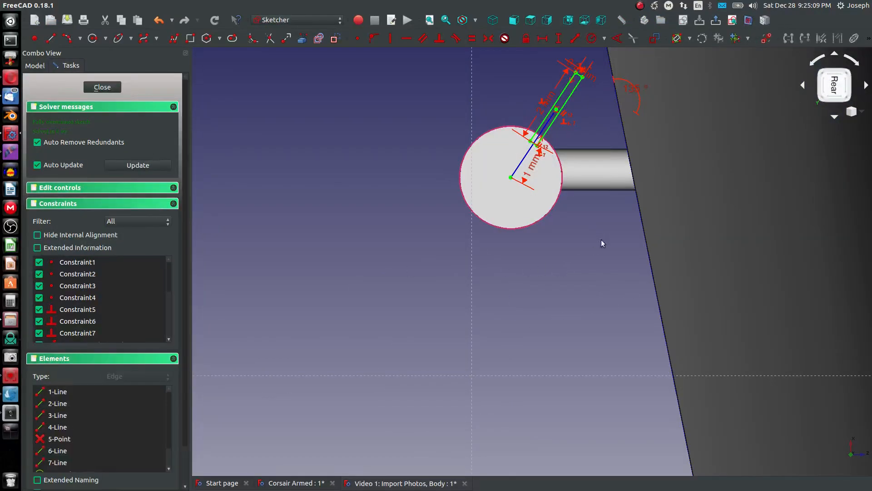
scroll(593, 245, "up", 5)
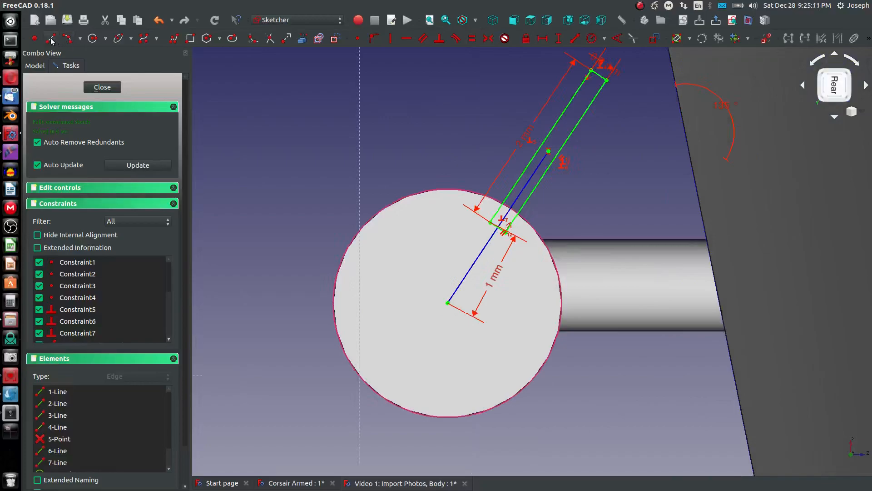
left_click(51, 39)
left_click(289, 139)
left_click(427, 264)
left_click(173, 39)
left_click(427, 265)
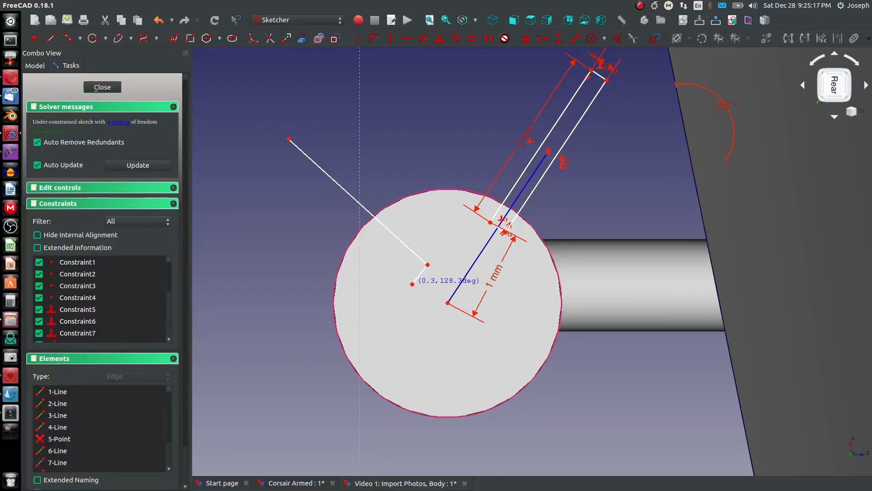
left_click(412, 284)
left_click(274, 147)
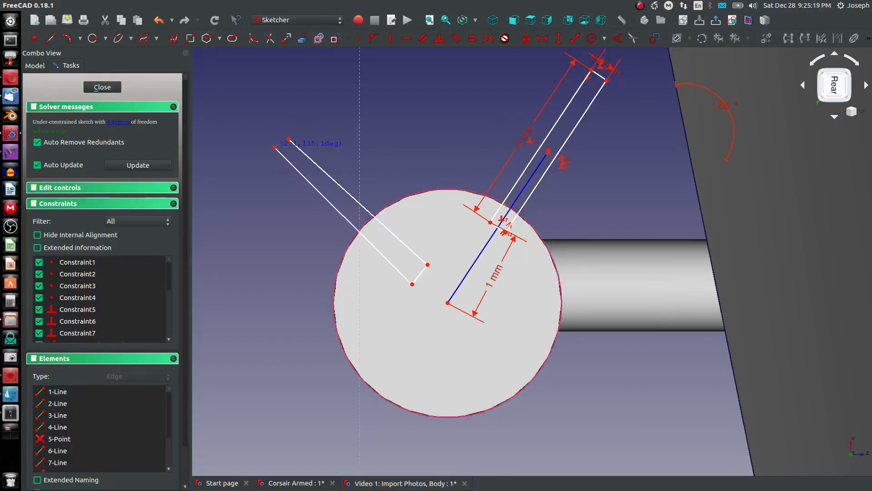
left_click(282, 135)
right_click(282, 135)
mouse_move(244, 112)
left_mouse_down()
mouse_move(406, 313)
mouse_move(436, 317)
left_mouse_up()
key("Delete")
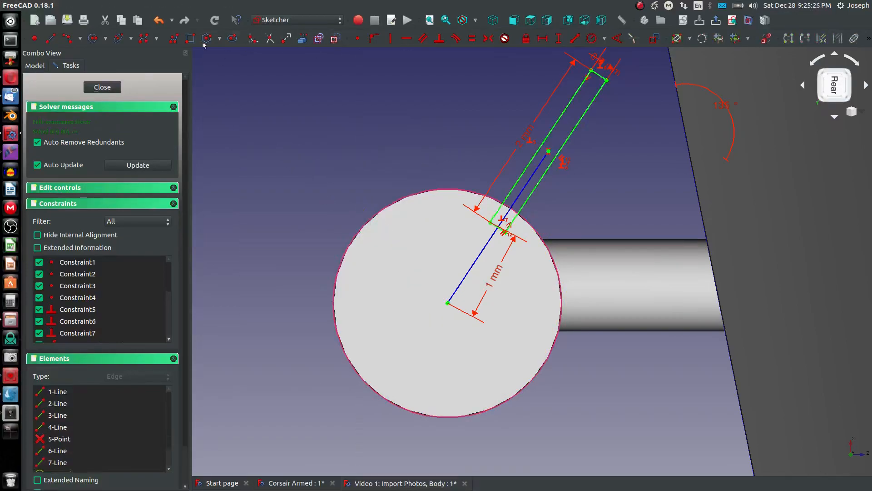
- Draw a vertical and a horizontal construction line from the circle's centre out to its edge
left_click(172, 38)
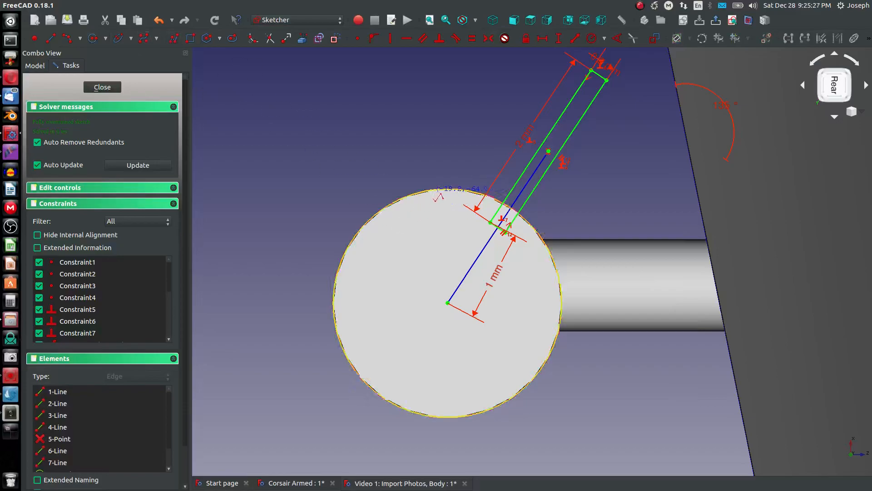
left_click(444, 188)
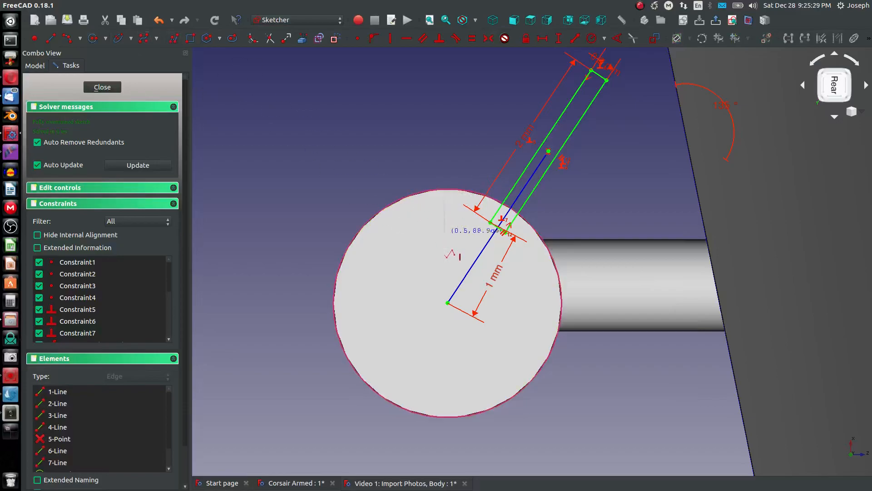
left_click(448, 303)
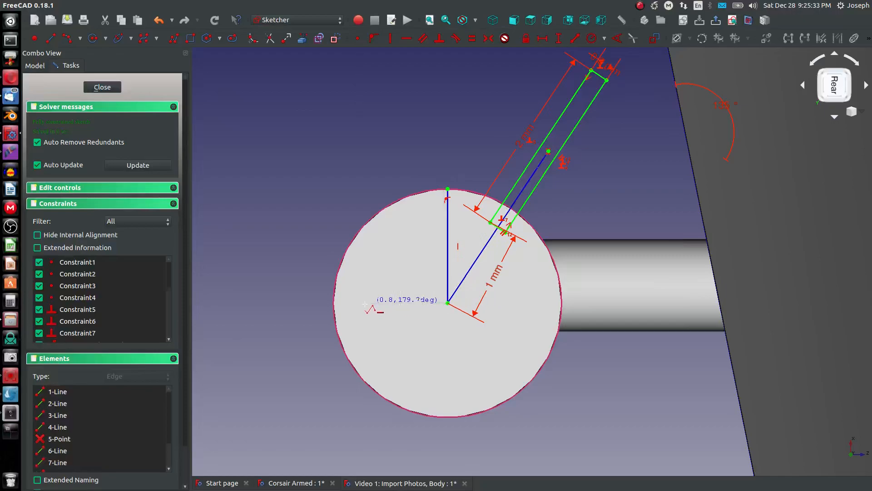
left_click(334, 302)
right_click(335, 302)
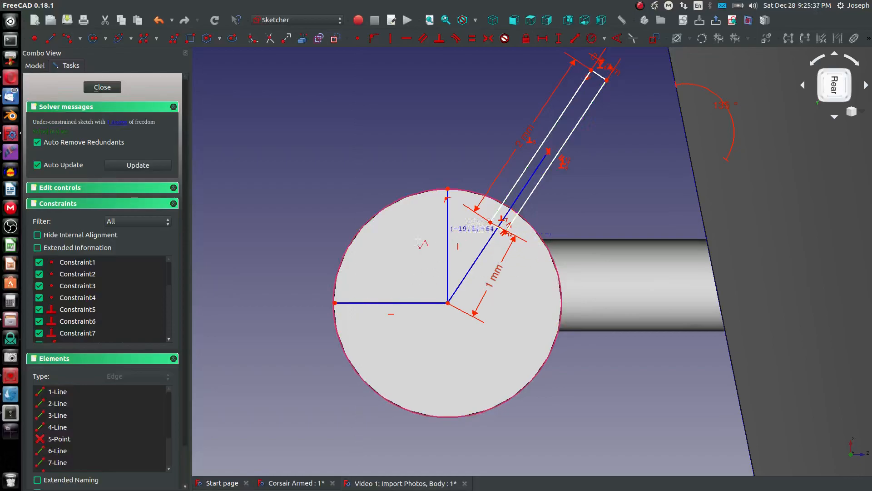
- Constrain the outer end of the horizontal construction line onto the weapon's circle
right_click(313, 296)
left_click_drag(335, 303, 361, 303)
left_click(332, 301)
scroll(458, 115, "down", 4)
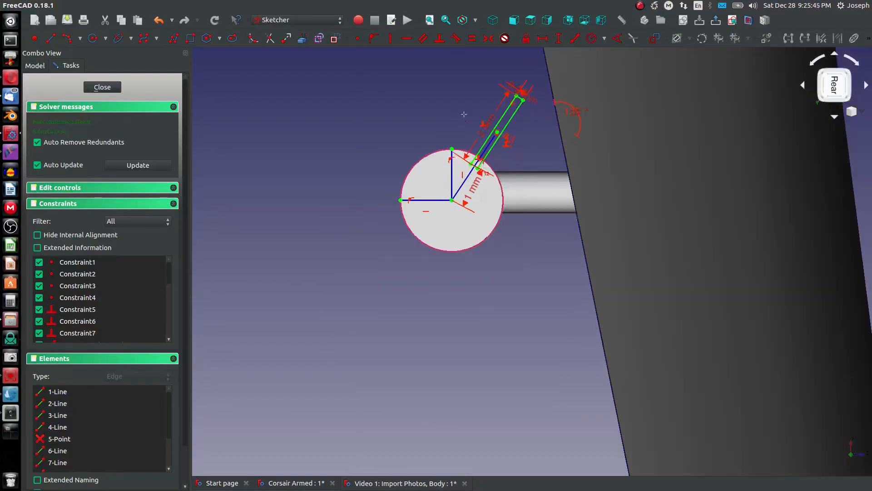
scroll(477, 49, "up", 4)
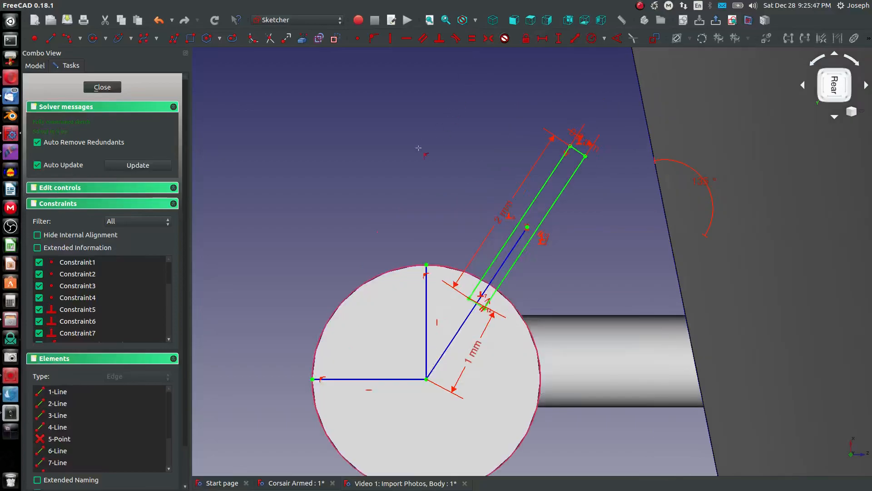
- Project the circular end edges of the other three weapons along the wing as external geometry
left_click(869, 40)
scroll(458, 173, "down", 8)
scroll(439, 295, "up", 4)
mouse_move(439, 294)
middle_mouse_down()
mouse_move(440, 200)
mouse_move(429, 167)
middle_mouse_up()
scroll(429, 168, "down", 4)
scroll(429, 167, "up", 2)
scroll(437, 102, "down", 2)
left_click_drag(445, 109, 442, 145)
left_click(307, 43)
left_click(491, 300)
middle_click_drag(500, 424, 504, 160)
scroll(505, 159, "down", 3)
left_click(518, 227)
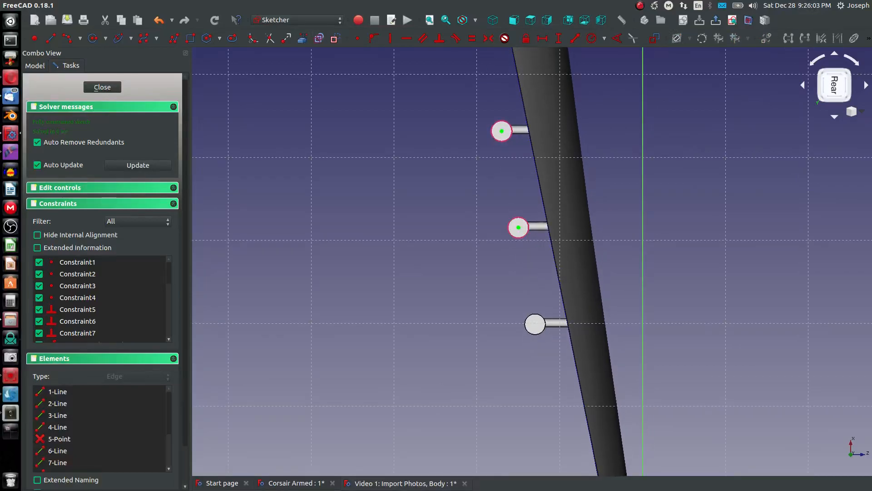
left_click(535, 324)
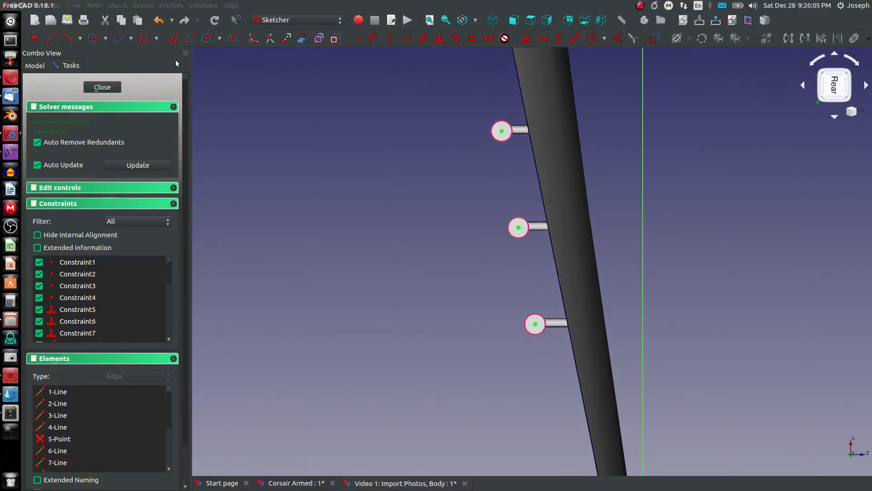
- Draw a chain of six construction segments through the four weapon circle centres, with a vertex about midway between neighbouring weapons
left_click(171, 40)
middle_click_drag(432, 207, 431, 294)
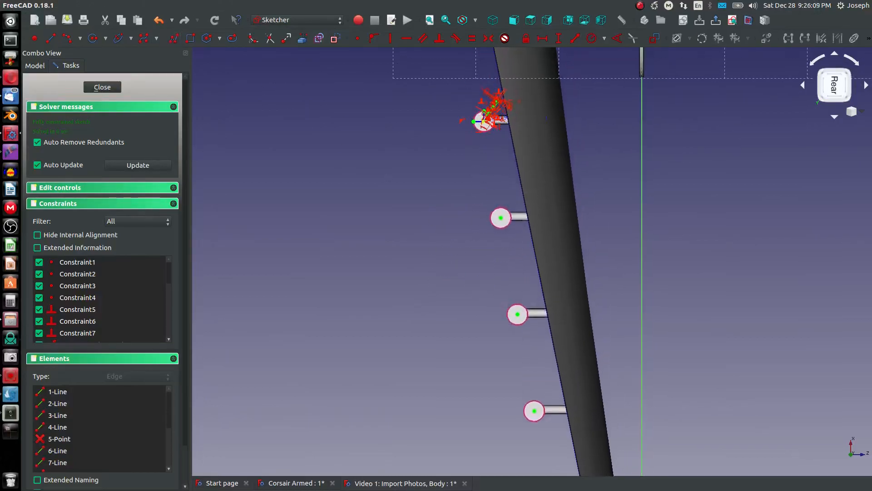
left_click(483, 121)
left_click(493, 160)
left_click(501, 218)
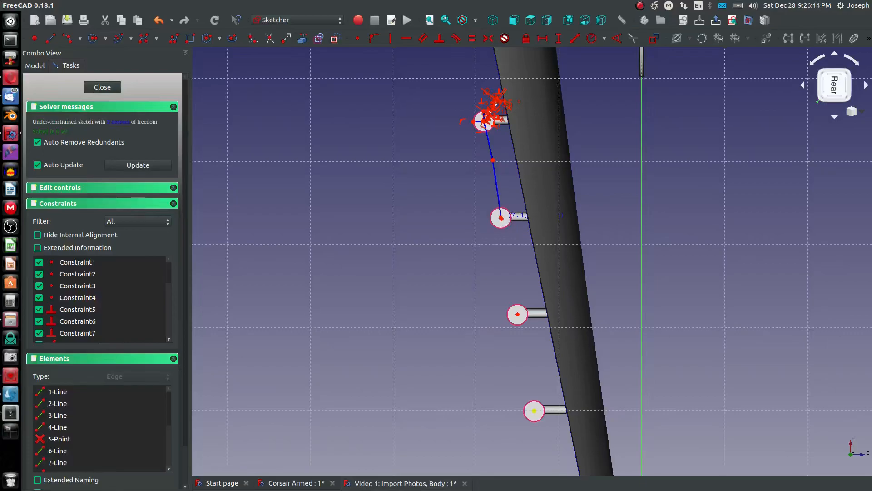
left_click(512, 266)
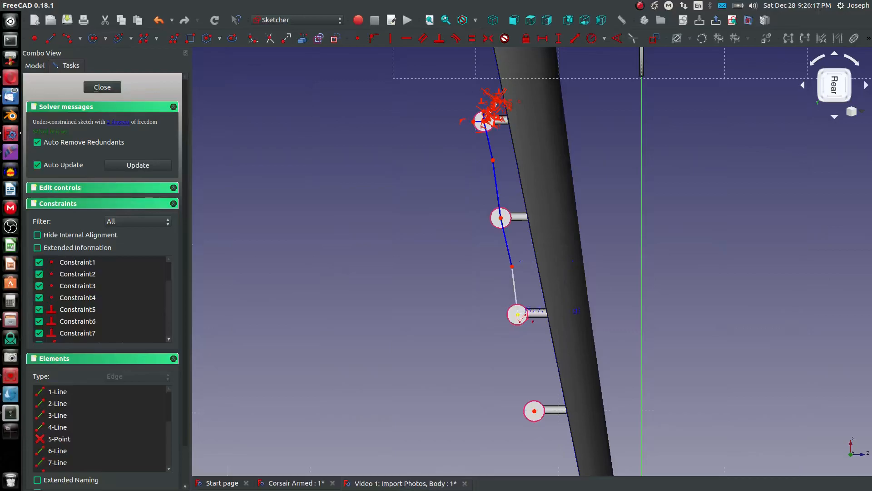
left_click(517, 314)
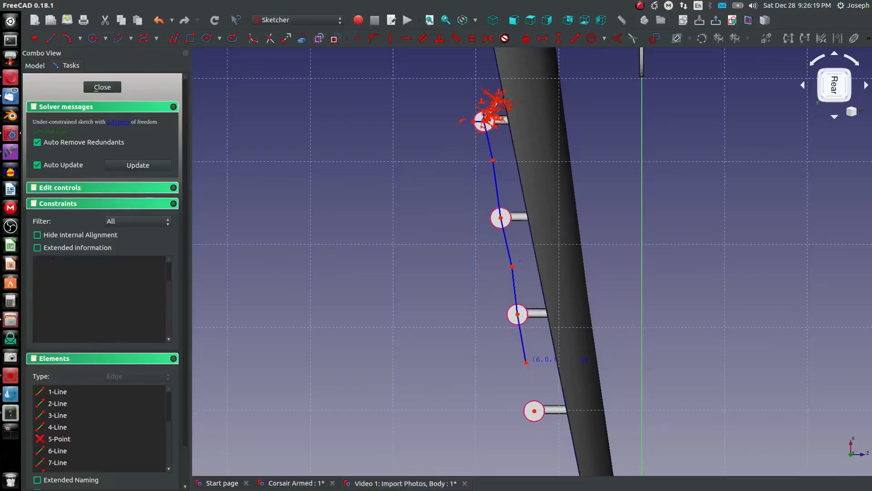
left_click(526, 362)
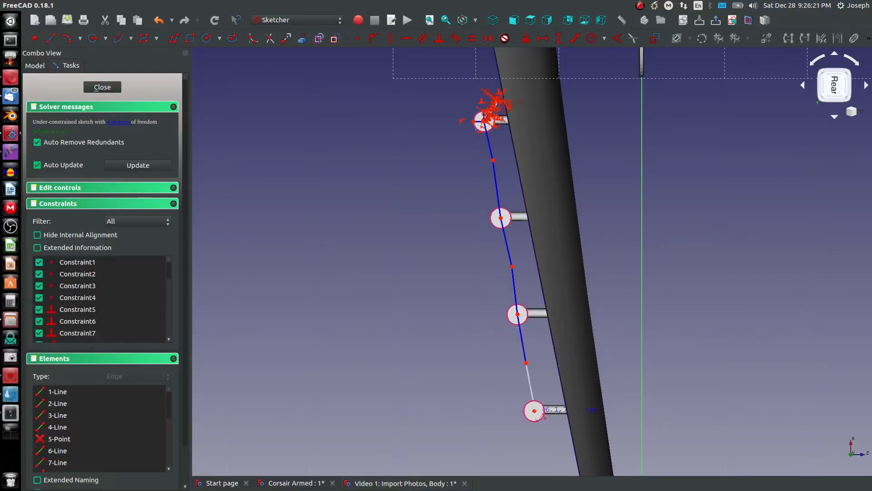
left_click(534, 410)
- Draw three short construction lines outward, away from the wing, from the chain's vertices between the weapons
left_click(51, 40)
left_click(527, 362)
left_click(475, 371)
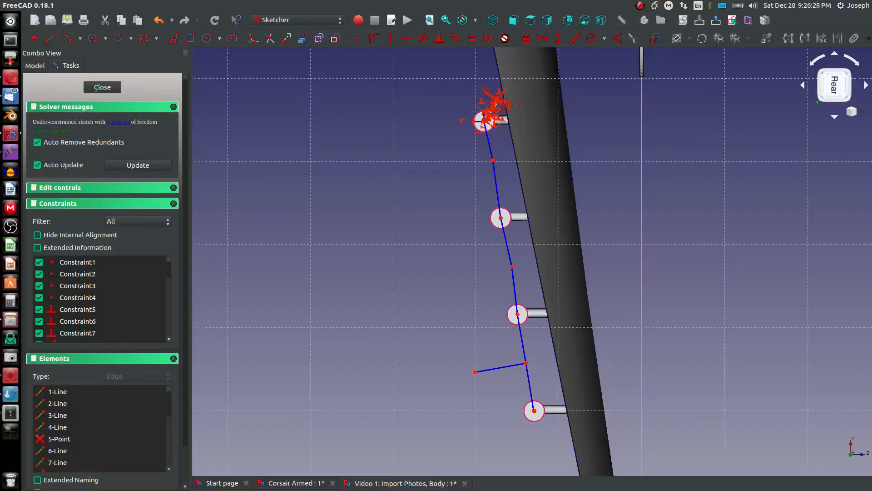
left_click(512, 267)
left_click(481, 274)
left_click(494, 161)
left_click(461, 167)
- Apply an equal-length constraint to the construction chain segments that connect the weapon centres
left_click(497, 183)
left_click(510, 258)
left_click(516, 282)
left_click(522, 340)
left_click(530, 386)
key("e")
- Select all six segments of the construction chain and constrain them parallel to one another
left_click(488, 145)
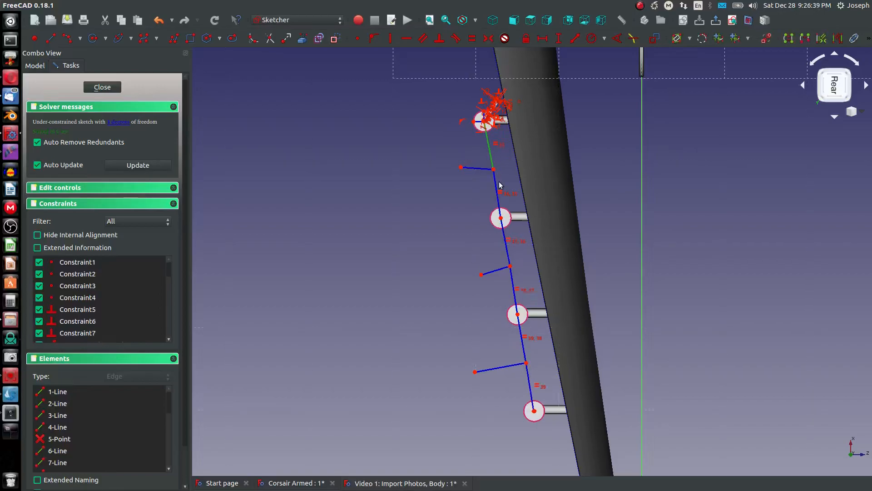
left_click(497, 188)
left_click(506, 243)
key("e")
left_click(515, 289)
left_click(522, 329)
left_click(530, 385)
left_click(491, 157)
left_click(497, 193)
left_click(505, 242)
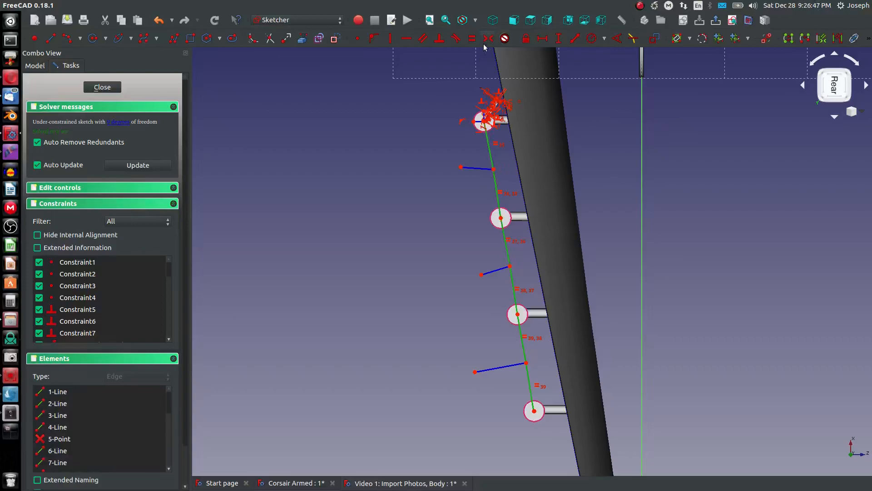
left_click(423, 38)
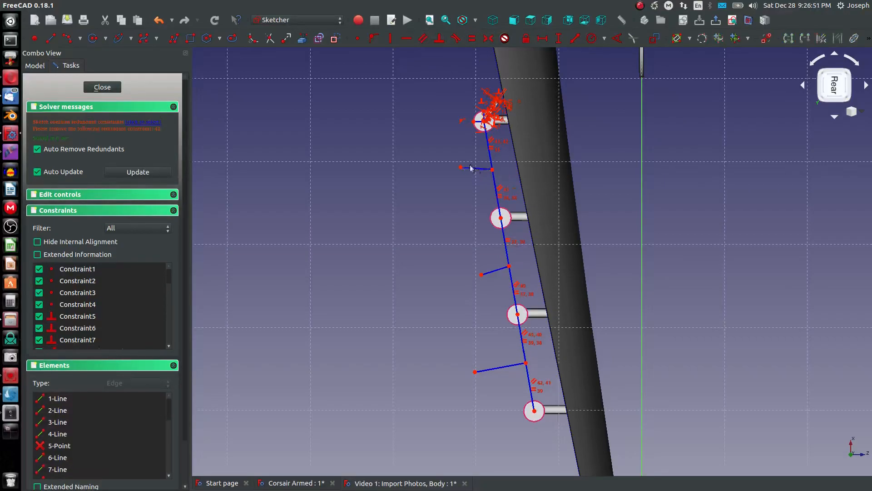
- Delete the chain's parallel constraint Constraint42 and clear the selection
scroll(66, 317, "down", 15)
scroll(65, 317, "down", 2)
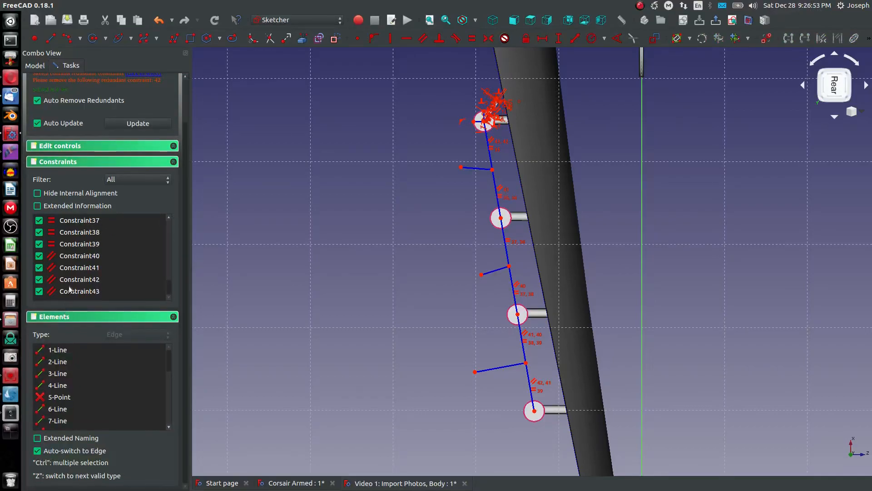
left_click(68, 279)
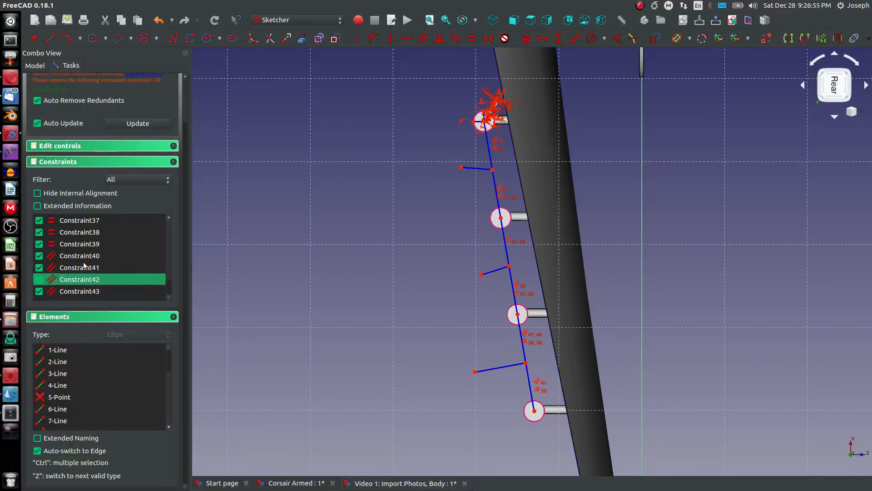
key("Delete")
left_click(114, 81)
left_click(298, 165)
- Constrain the three outward construction lines between the weapons to equal length
left_click(478, 168)
left_click(490, 272)
left_click(488, 368)
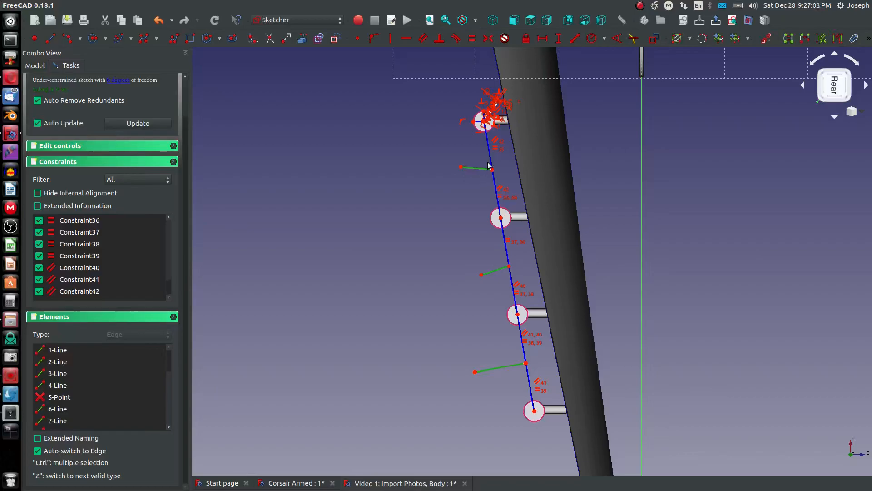
key("e")
- Constrain the outward construction line nearest the finned weapon perpendicular to its adjoining chain segment
left_click(468, 168)
left_click(496, 193)
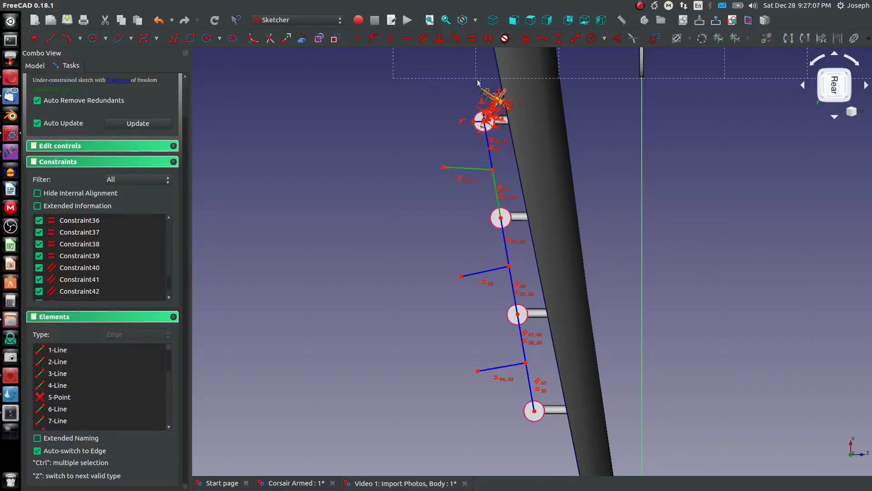
left_click(439, 38)
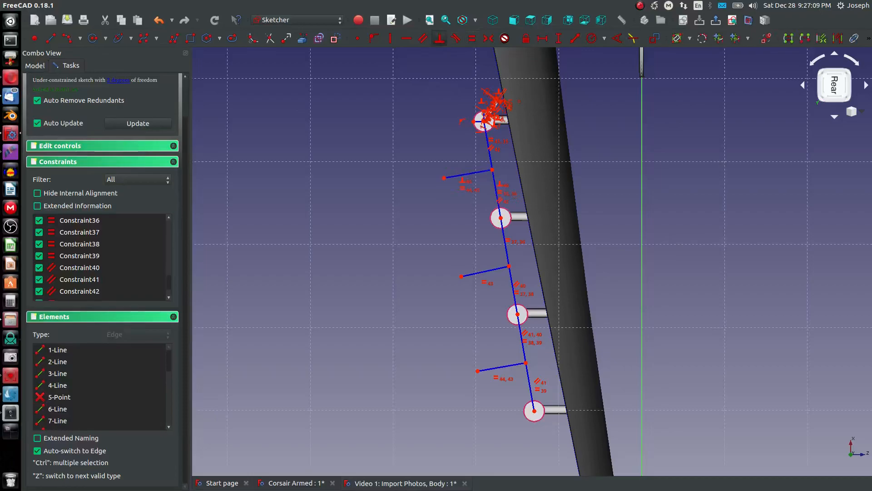
- Constrain the three outward construction lines parallel to one another
left_click(468, 174)
left_click(485, 271)
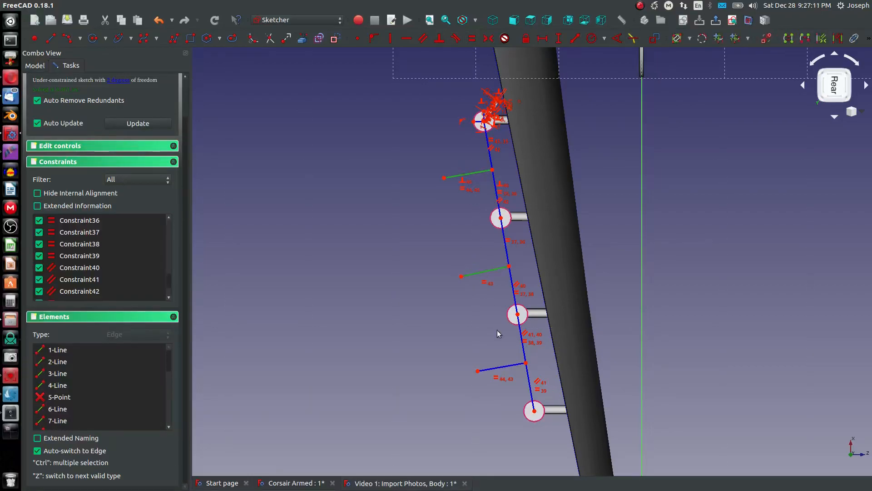
left_click(500, 369)
left_click(423, 38)
scroll(489, 119, "up", 5)
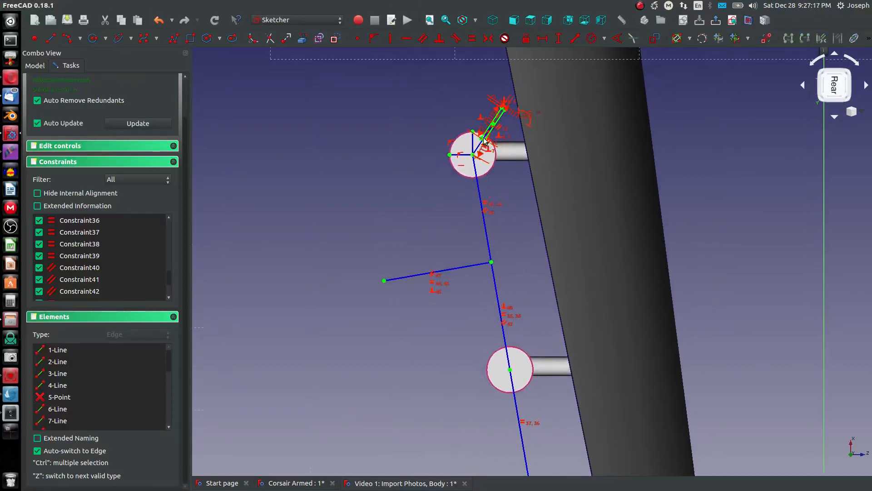
scroll(480, 136, "up", 5)
mouse_move(480, 137)
middle_mouse_down()
mouse_move(477, 163)
mouse_move(492, 223)
middle_mouse_up()
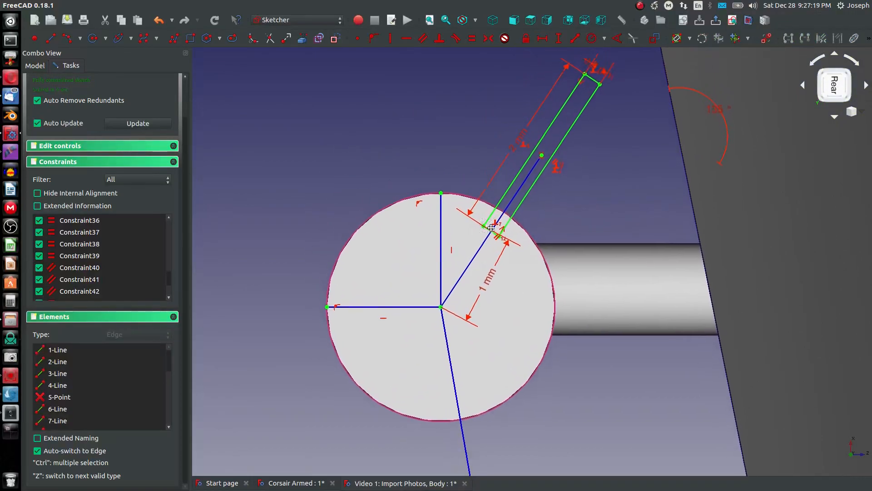
left_click(514, 185)
left_click(534, 189)
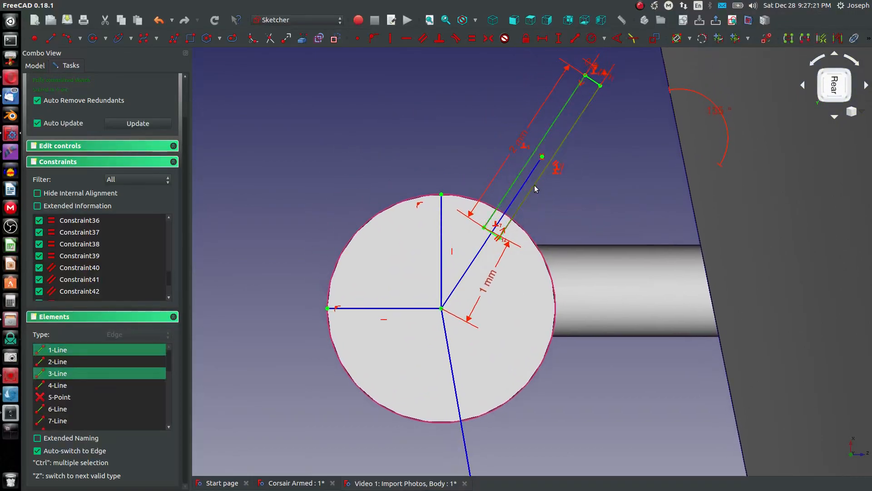
left_click(592, 82)
left_click(503, 235)
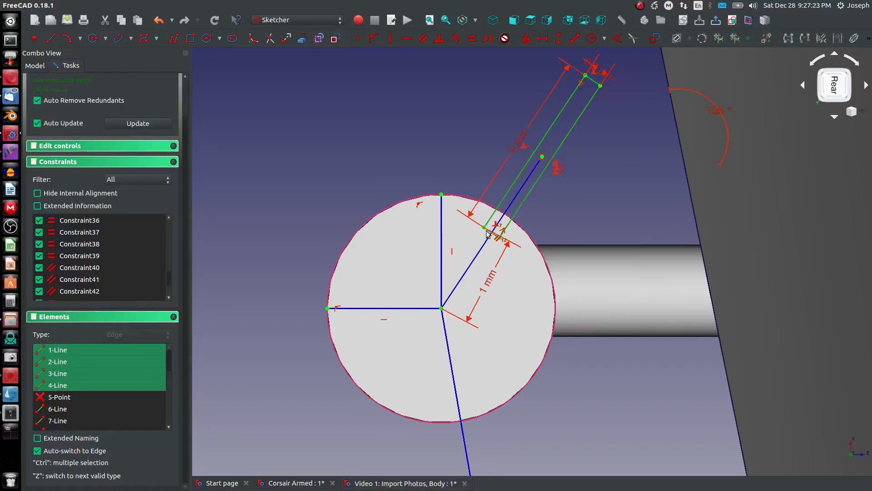
scroll(509, 239, "up", 5)
scroll(505, 213, "down", 10)
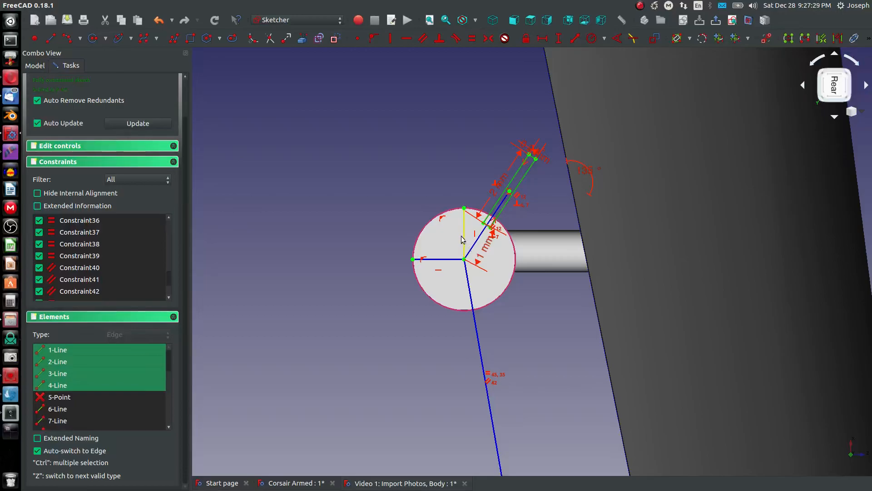
scroll(445, 242, "up", 4)
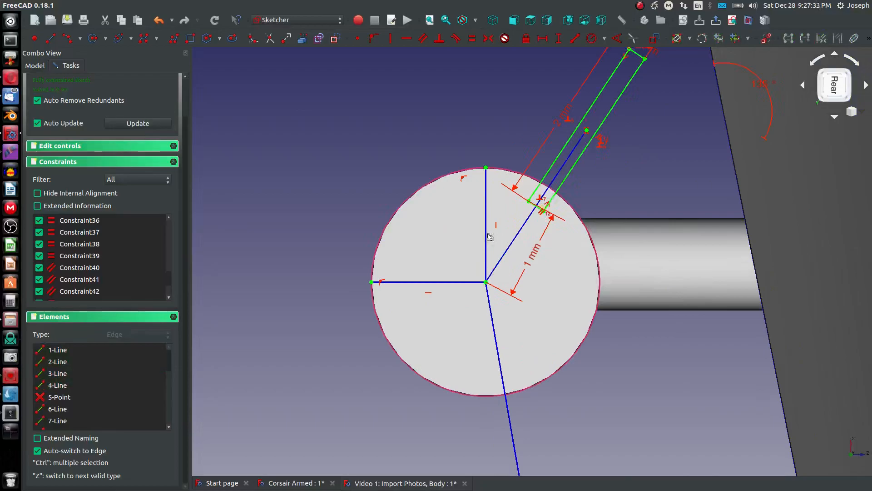
key("ctrl+z")
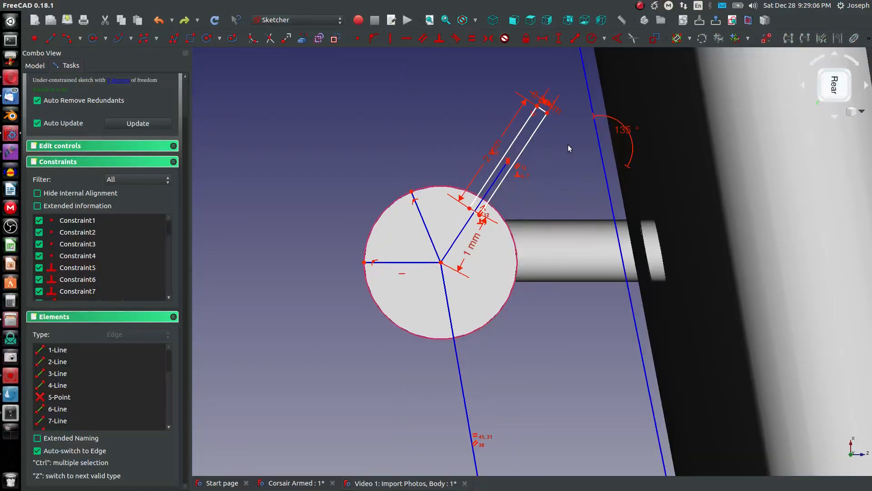
- Constrain the slanted upper radius line inside the weapon circle parallel to the long construction line along the wing
scroll(423, 180, "up", 2)
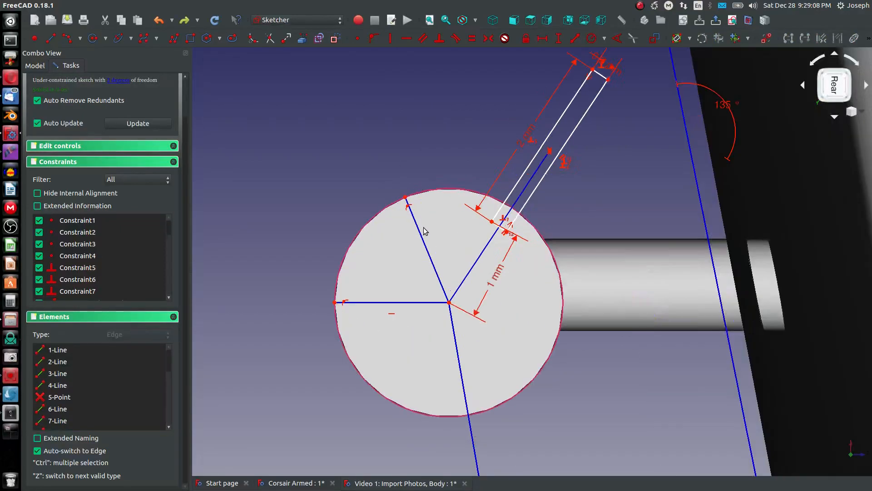
left_click(425, 246)
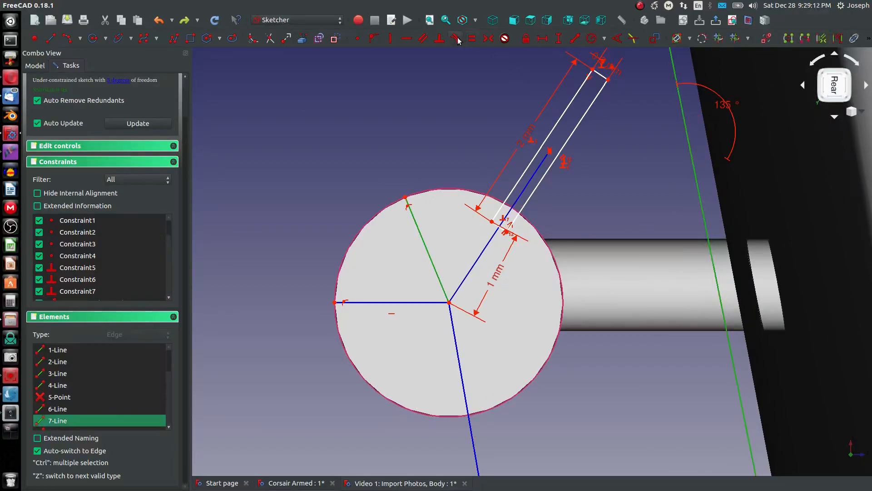
left_click(423, 39)
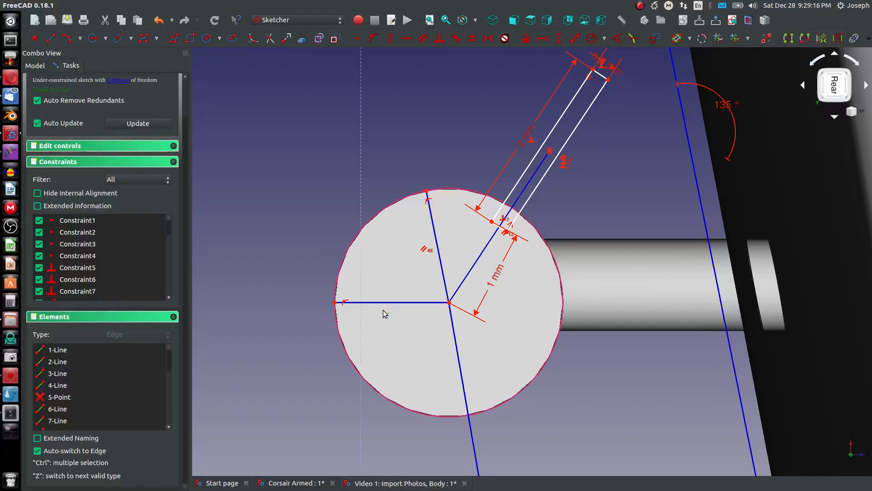
- Constrain the two construction radius lines inside the weapon circle perpendicular to each other
left_click(439, 39)
left_click(435, 237)
left_click(422, 302)
key("Escape")
- Mirror the four edges of the fin rectangle about the upper construction radius line with the Symmetry tool
scroll(466, 312, "down", 3)
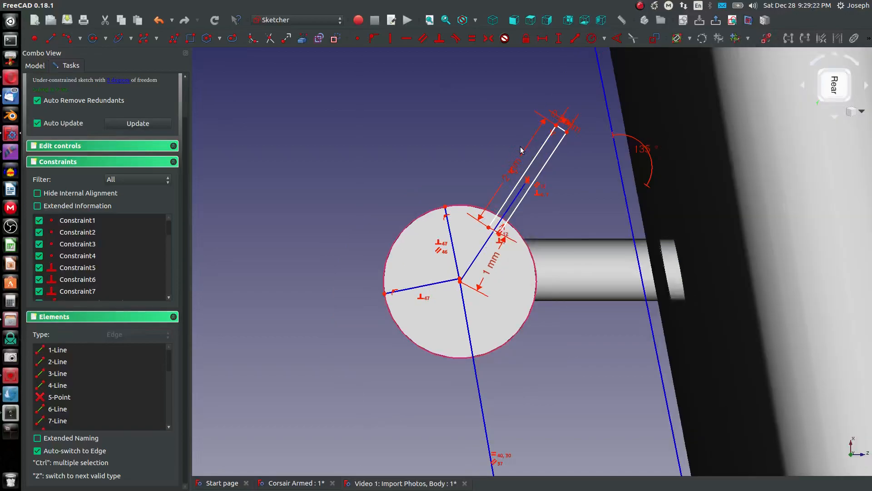
scroll(502, 164, "up", 3)
left_click(565, 130)
left_click(582, 121)
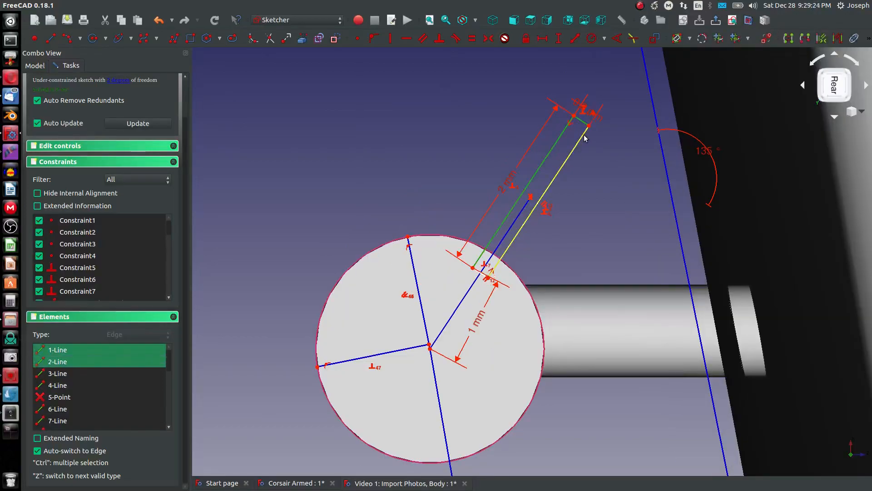
left_click(528, 218)
scroll(484, 275, "up", 2)
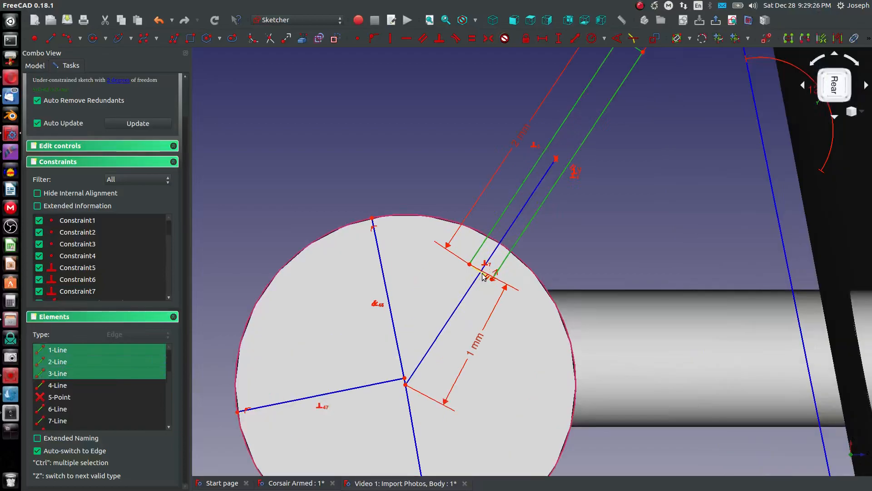
left_click(484, 273)
left_click(378, 248)
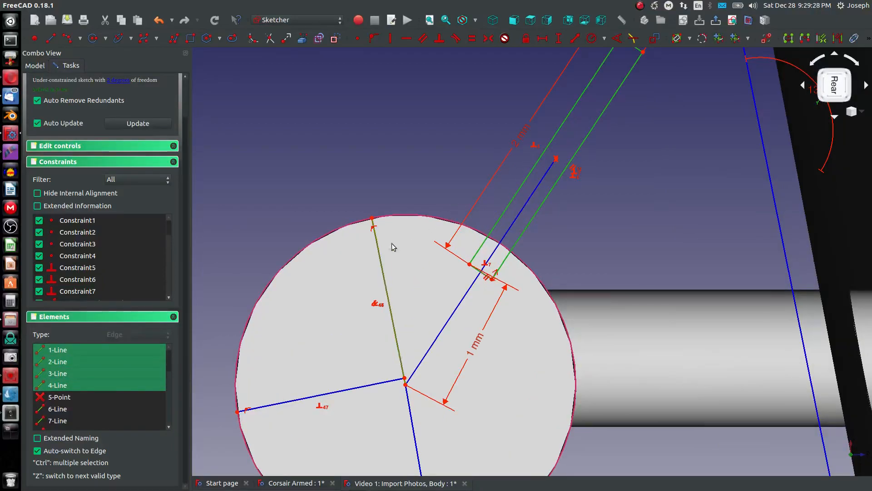
left_click(868, 38)
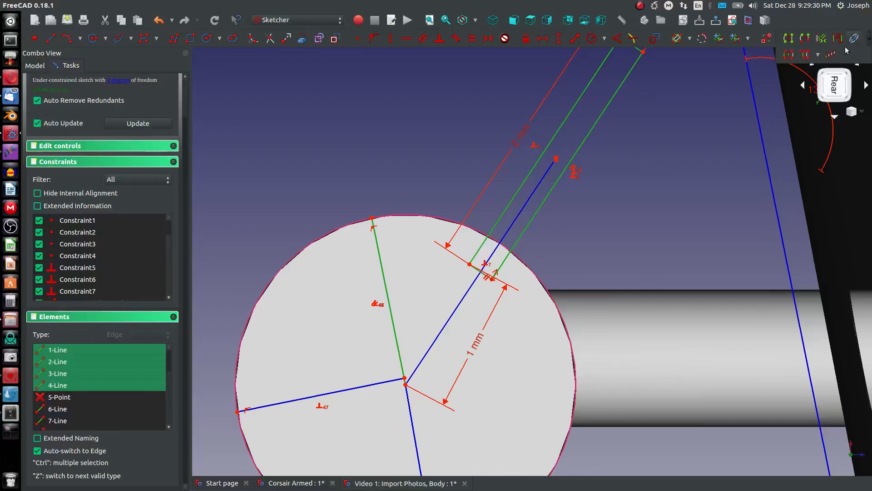
left_click(789, 55)
scroll(575, 192, "down", 3)
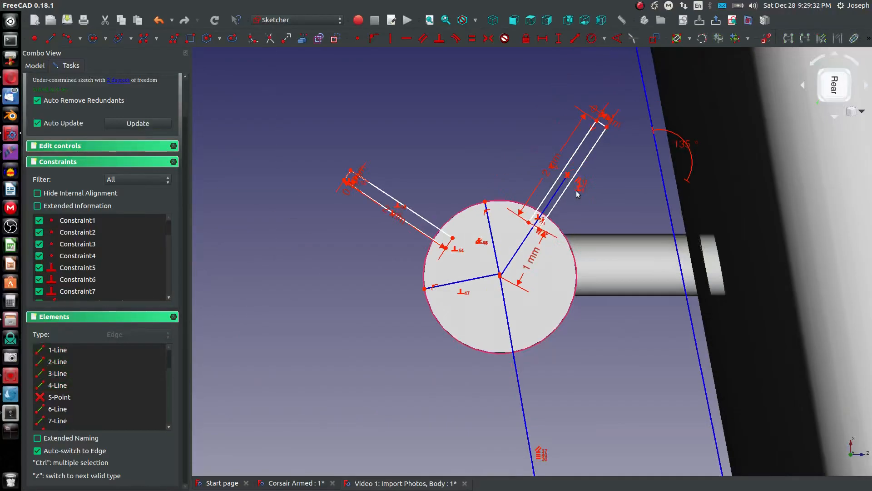
- Mirror both fin rectangles about the other construction radius line to make four fins around the weapon
mouse_move(257, 84)
left_mouse_down()
mouse_move(617, 222)
mouse_move(649, 243)
mouse_move(645, 250)
left_mouse_up()
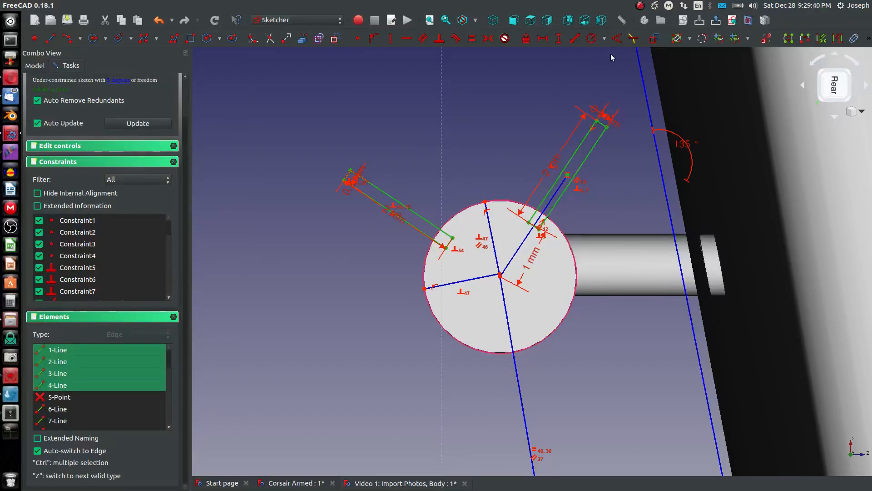
left_click(445, 285)
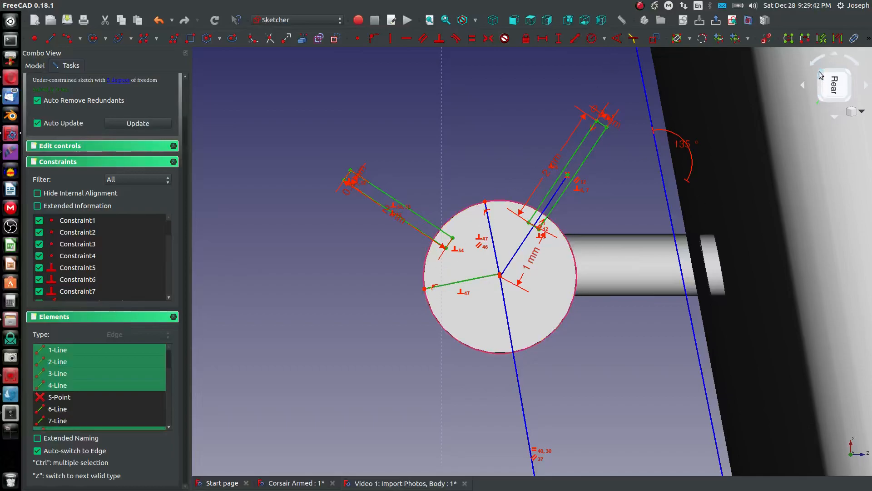
left_click(868, 39)
left_click(789, 55)
scroll(571, 235, "down", 4)
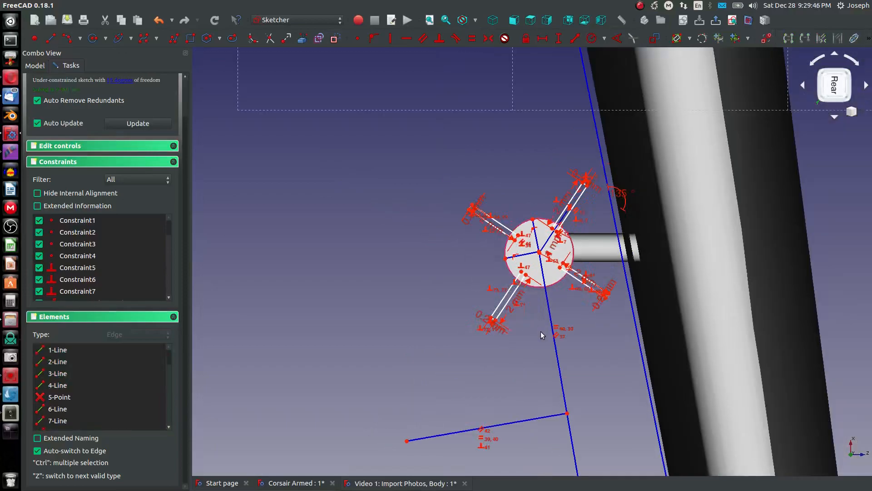
middle_click_drag(541, 335, 529, 294)
mouse_move(370, 113)
left_mouse_down()
mouse_move(622, 299)
mouse_move(616, 293)
left_mouse_up()
scroll(508, 191, "up", 5)
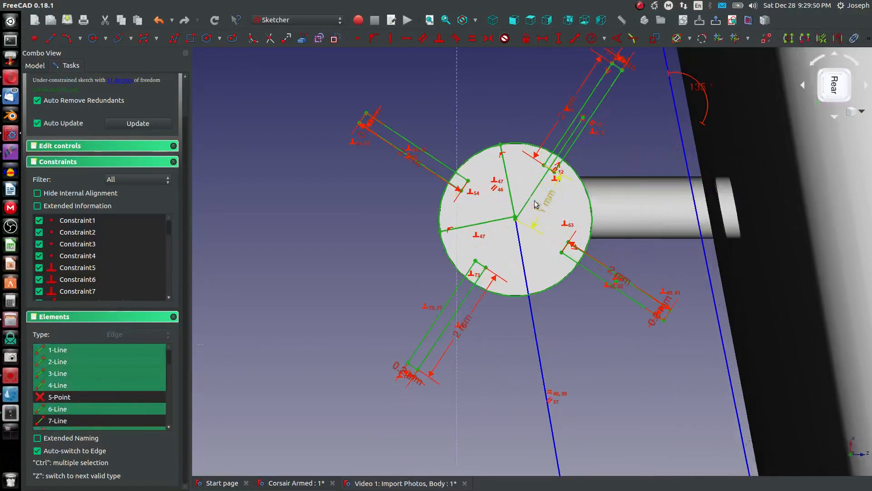
left_click(504, 220)
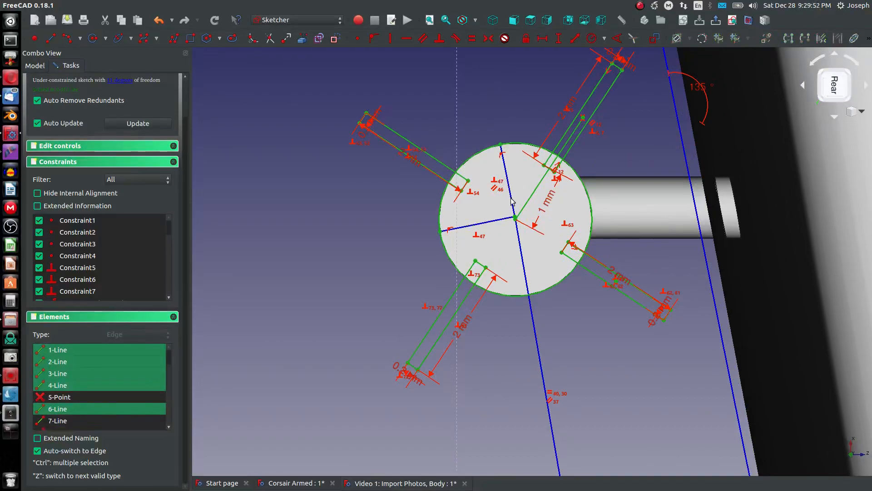
left_click(536, 186)
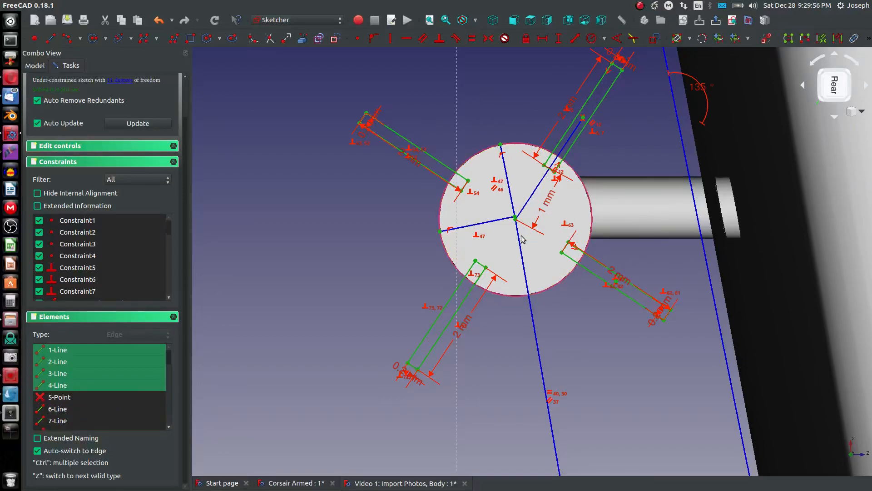
scroll(492, 243, "down", 2)
left_click(498, 176)
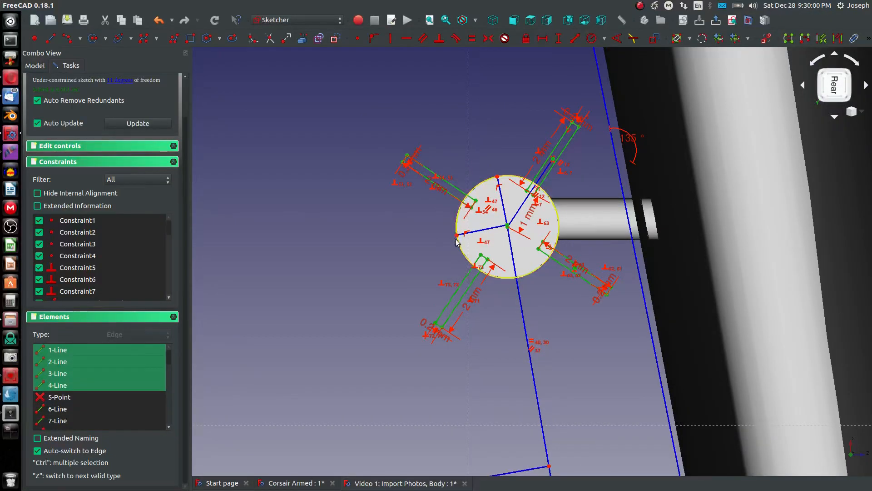
scroll(507, 224, "up", 5)
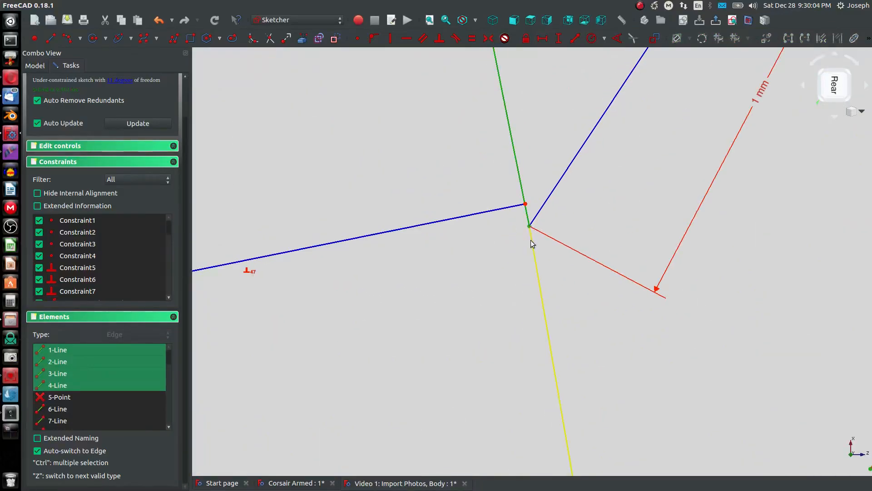
scroll(532, 241, "down", 5)
scroll(519, 244, "down", 5)
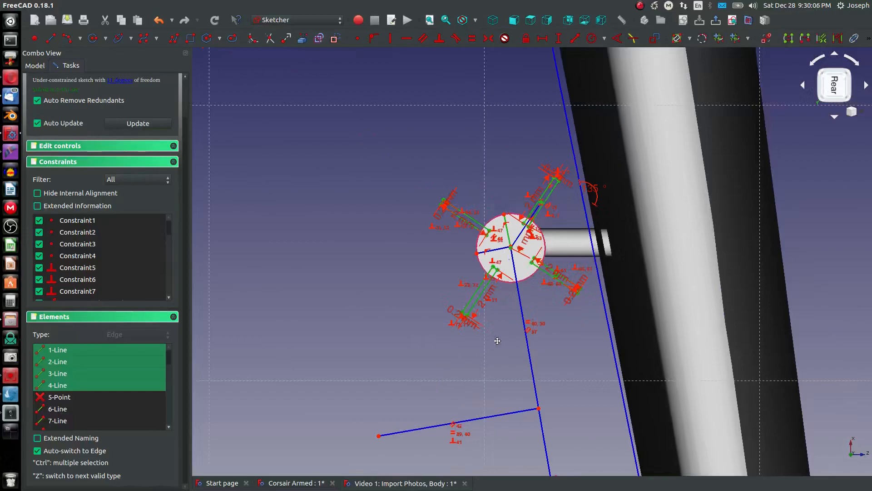
middle_click_drag(495, 336, 519, 166)
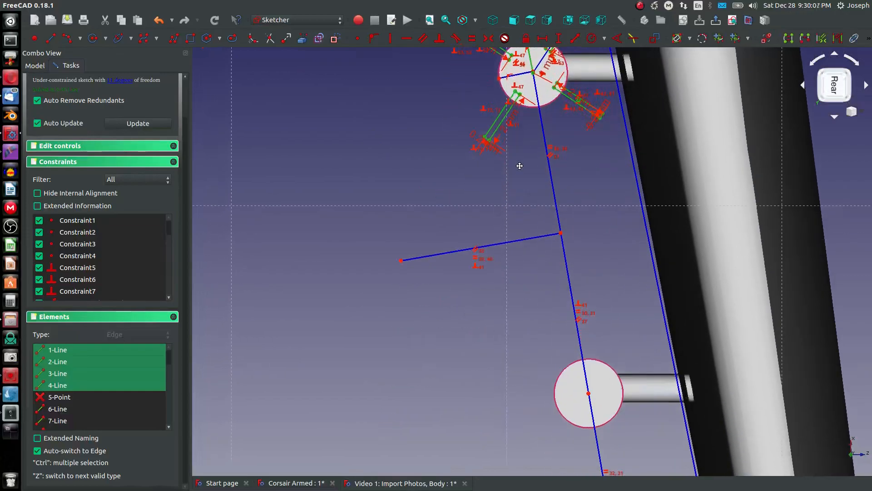
left_click(543, 239)
- Mirror the first weapon's four fins about the short construction line between the first and second weapons, excluding the three construction radii inside the circle
middle_click_drag(546, 179, 546, 342)
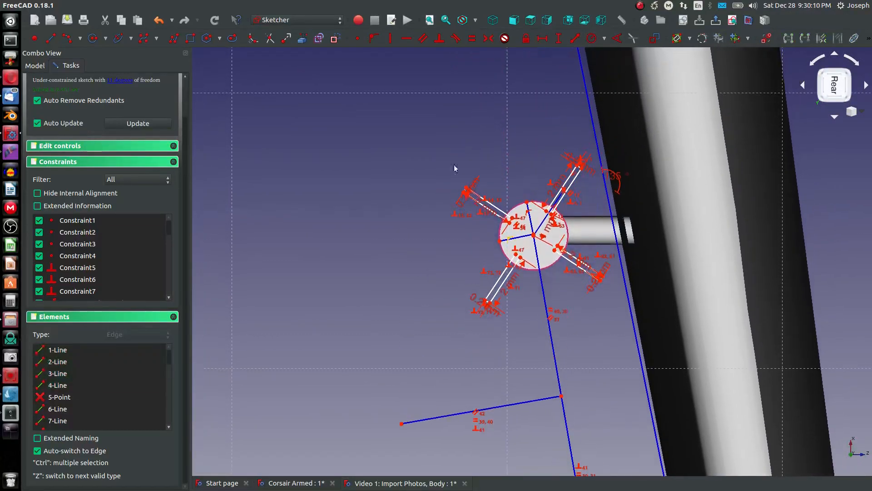
scroll(451, 177, "up", 2)
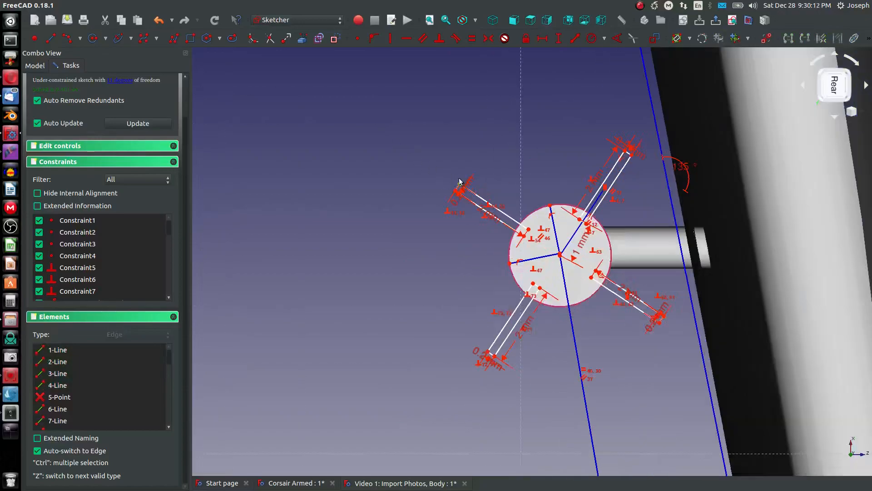
scroll(591, 300, "down", 2)
scroll(592, 282, "up", 2)
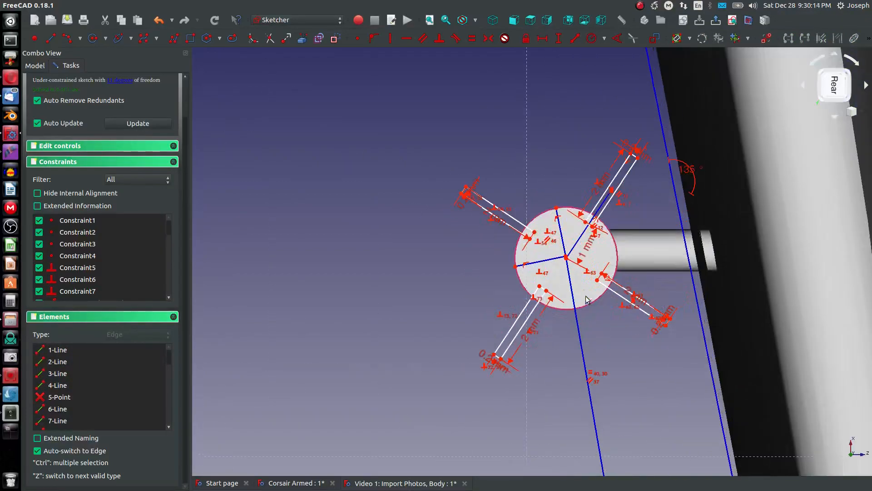
mouse_move(347, 144)
left_mouse_down()
mouse_move(382, 186)
mouse_move(585, 330)
mouse_move(676, 372)
left_mouse_up()
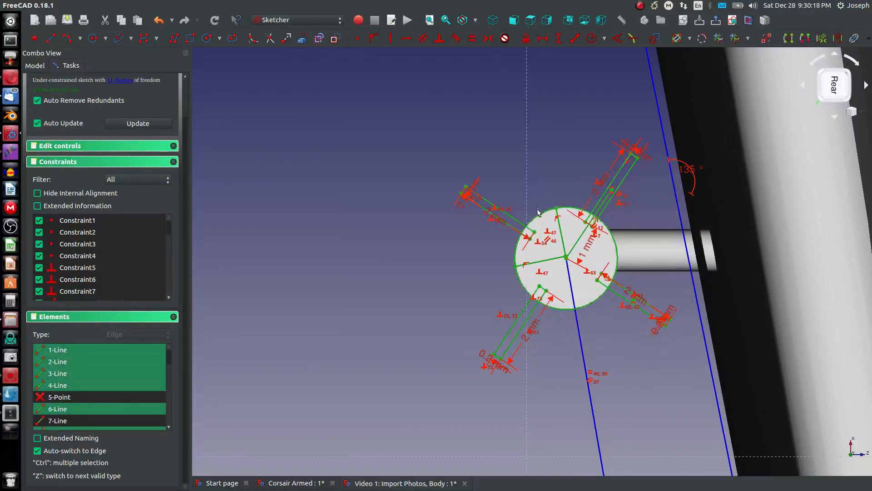
left_click(561, 236)
left_click(548, 261)
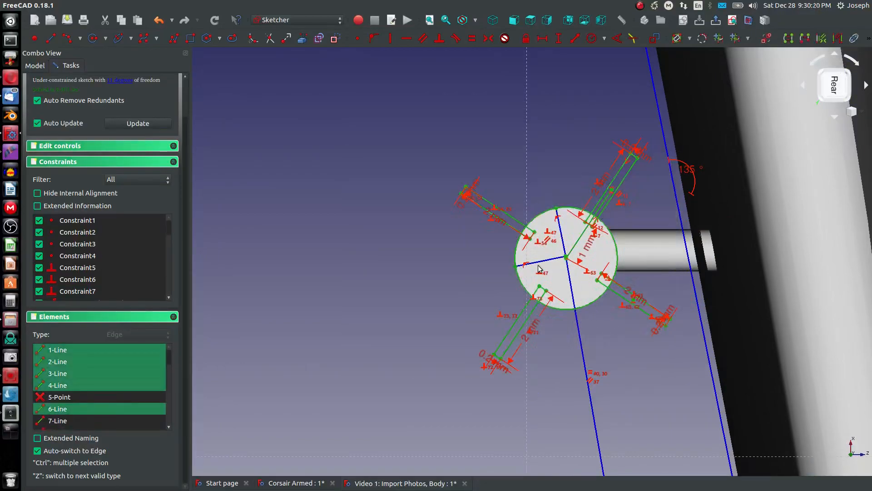
left_click(576, 242)
scroll(571, 222, "down", 4)
middle_click_drag(557, 309, 525, 249)
left_click(536, 277)
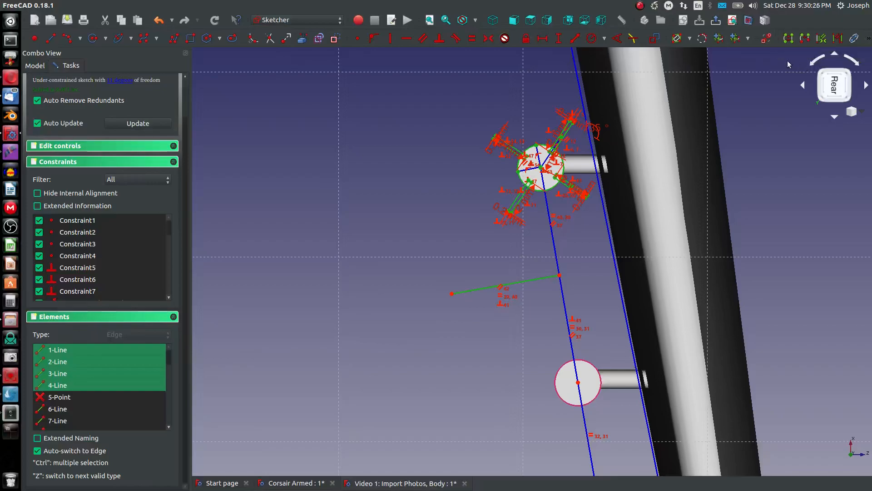
left_click(869, 41)
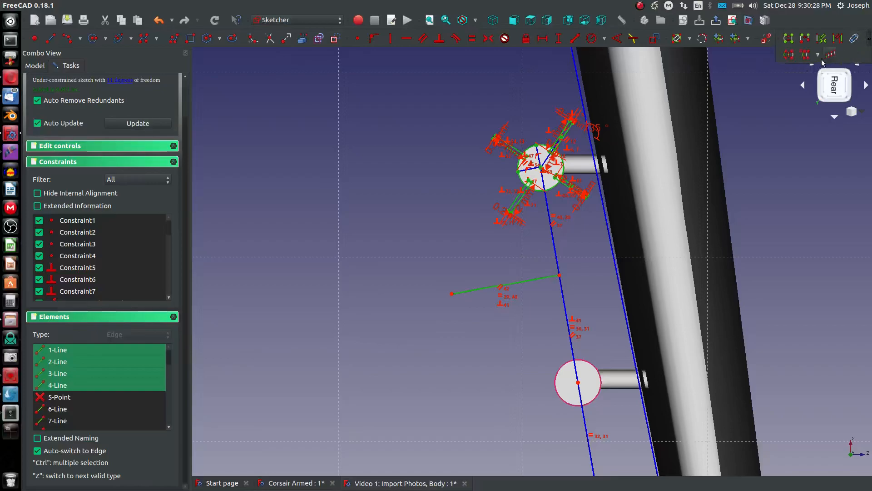
left_click(792, 57)
- Mirror the second weapon's four fins onto the third weapon about the short construction line between them with the Symmetry tool
mouse_move(633, 460)
middle_mouse_down()
mouse_move(632, 226)
mouse_move(621, 229)
mouse_move(621, 327)
middle_mouse_up()
left_click_drag(451, 162, 637, 293)
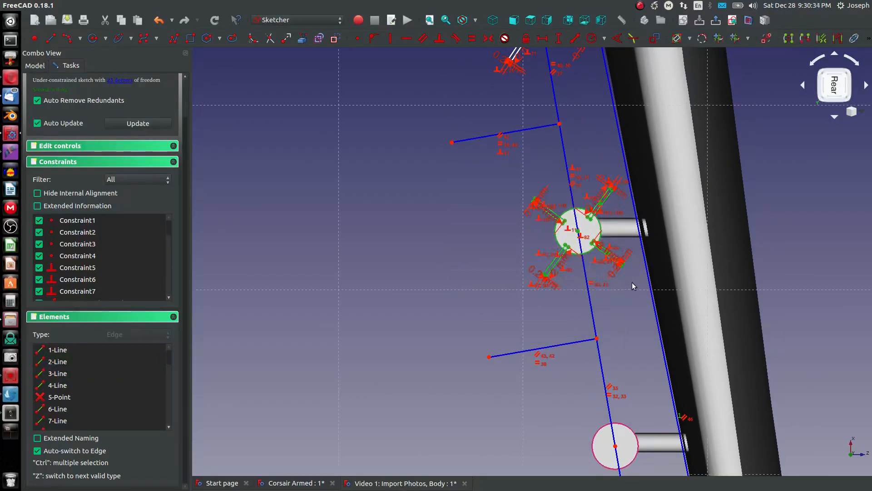
left_click(562, 344)
left_click(868, 40)
left_click(789, 55)
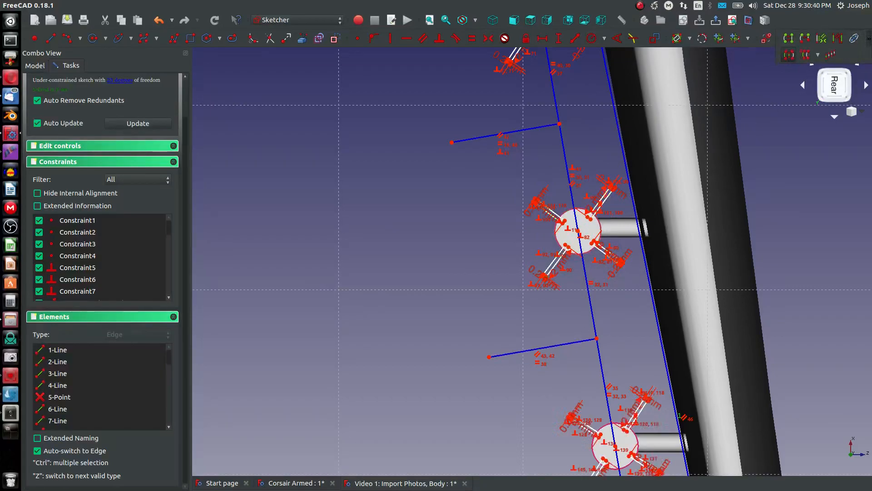
- Try to apply the Symmetry tool to the third weapon's fins alone
mouse_move(533, 469)
middle_mouse_down()
mouse_move(492, 156)
mouse_move(508, 119)
mouse_move(426, 268)
middle_mouse_up()
left_click_drag(379, 172, 588, 294)
scroll(532, 203, "up", 4)
scroll(532, 202, "down", 4)
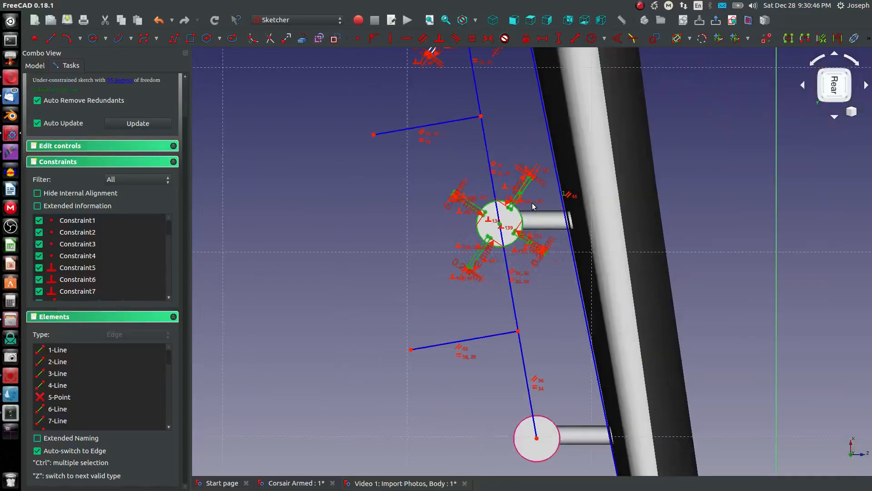
left_click(867, 41)
left_click(789, 58)
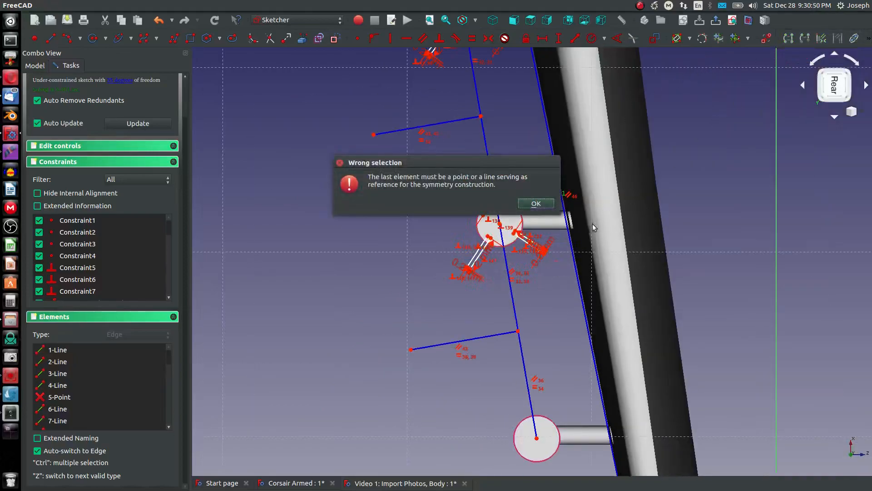
left_click(535, 201)
- Mirror the third weapon's four fins onto the fourth weapon, using the short construction line between them as the symmetry reference
left_click_drag(372, 159, 600, 297)
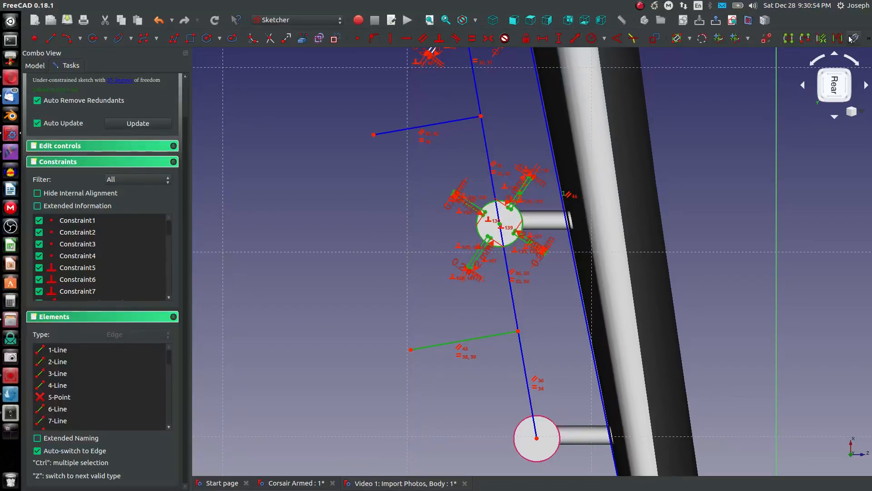
left_click(868, 40)
left_click(795, 57)
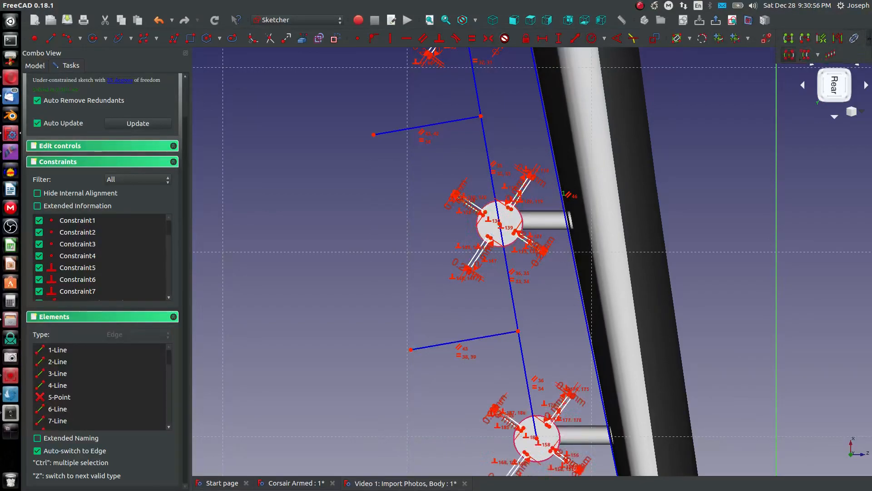
- Close the fin sketch and pad it 10 mm in the reversed direction to form fins on all four weapons
scroll(680, 203, "down", 8)
scroll(682, 147, "up", 4)
mouse_move(673, 126)
middle_mouse_down()
mouse_move(664, 185)
mouse_move(649, 159)
middle_mouse_up()
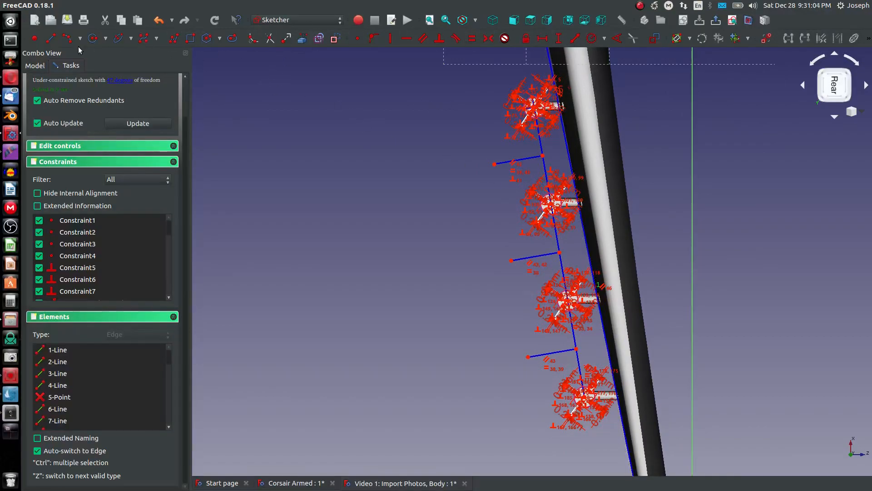
scroll(137, 133, "up", 2)
left_click(103, 87)
middle_click_drag(328, 107, 548, 179)
scroll(548, 179, "down", 6)
middle_click_drag(623, 146, 297, 226)
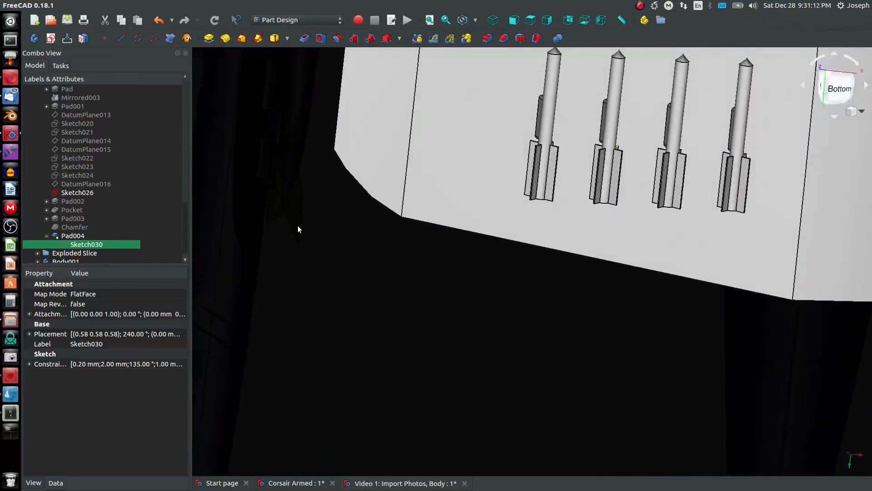
scroll(296, 226, "down", 4)
scroll(459, 219, "down", 2)
middle_click_drag(622, 132, 521, 187)
scroll(515, 369, "up", 5)
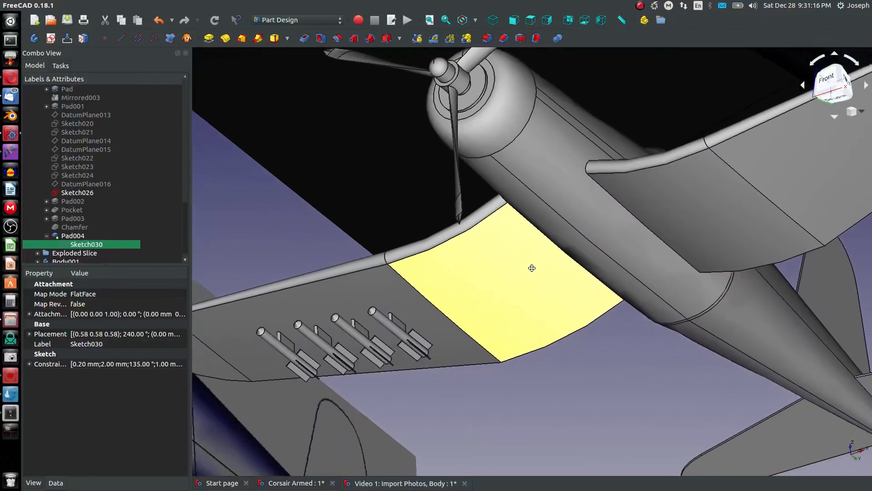
- Mirror Pad002, the weapon mounts, across the YZ plane onto the opposite wing
left_click(72, 203)
key("space")
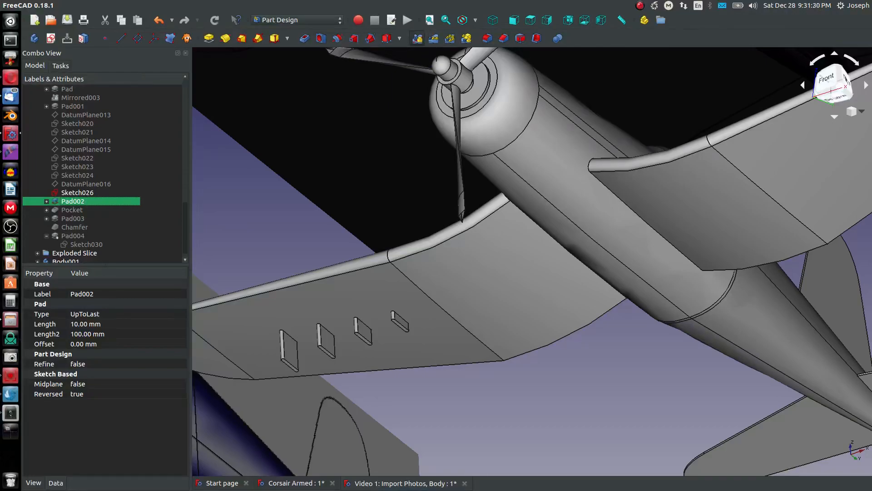
scroll(337, 257, "down", 6)
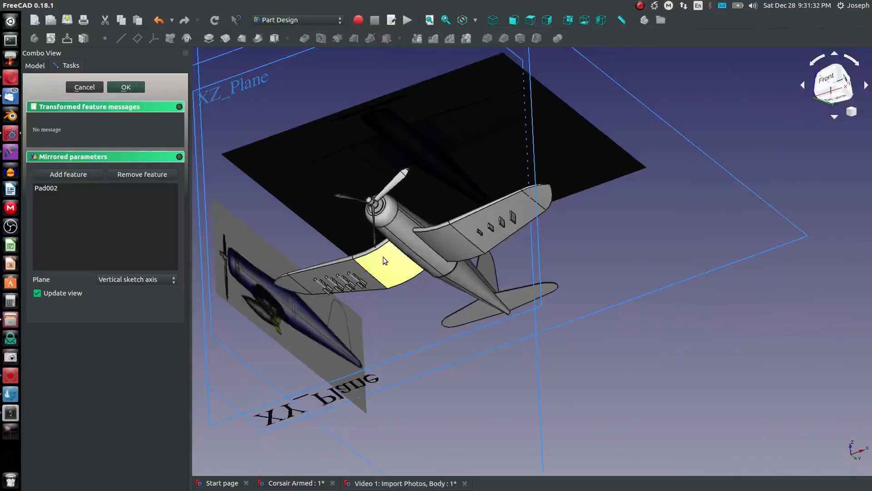
middle_click_drag(249, 246, 324, 337)
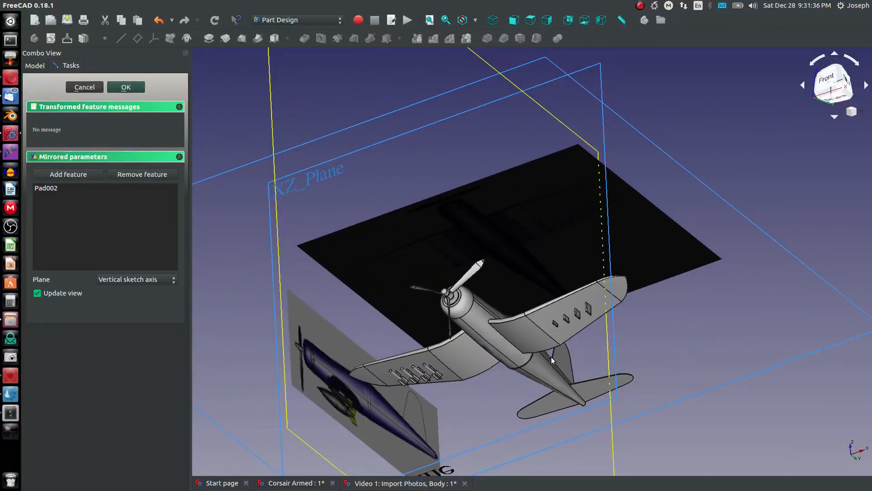
left_click(128, 91)
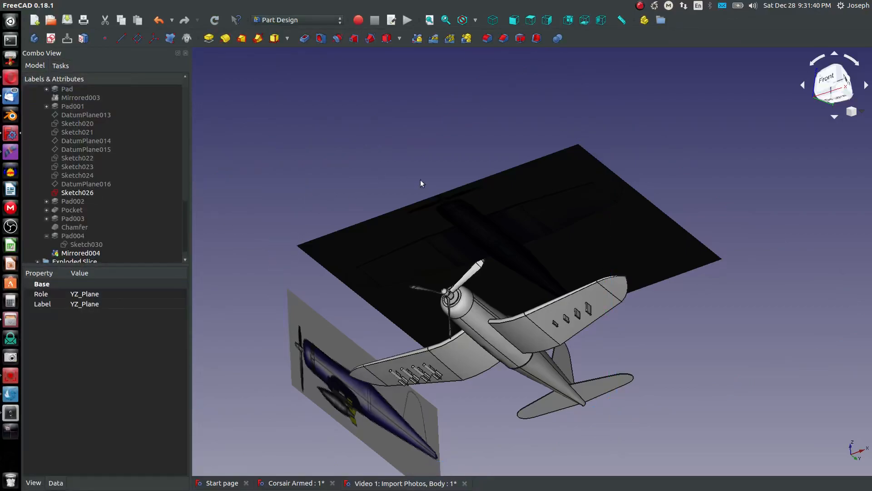
- Mirror the Pocket feature onto the opposite wing to trim the mirrored weapon mounts
left_click(72, 210)
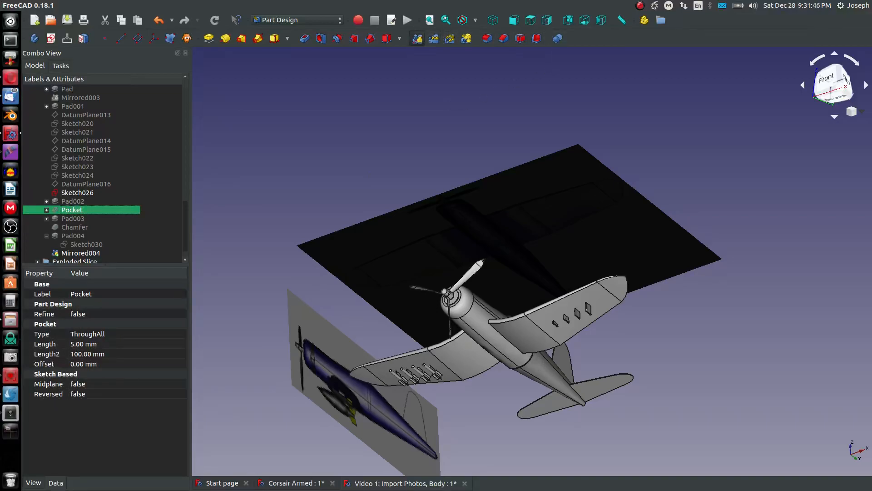
left_click(417, 38)
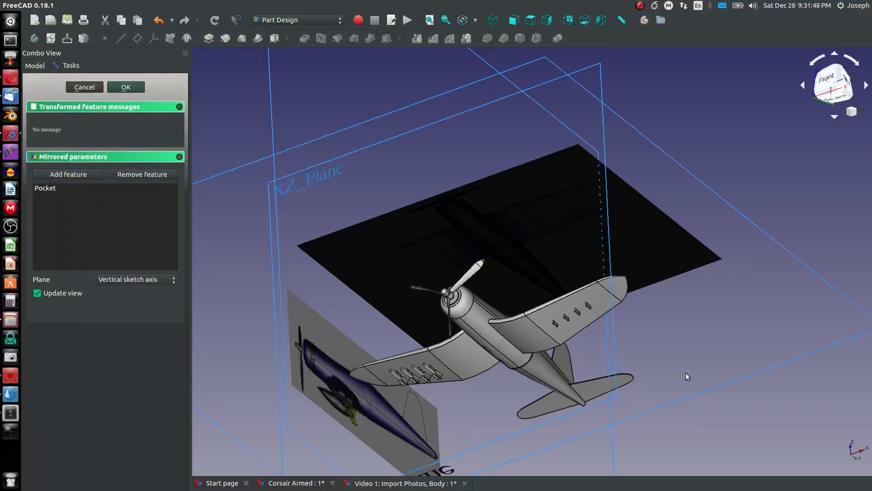
scroll(563, 318, "up", 5)
left_click(122, 87)
- Show Pad002 to examine the opposite wing, and return the display to the mirrored pocket feature
middle_click_drag(266, 151, 339, 173)
left_click(75, 202)
key("space")
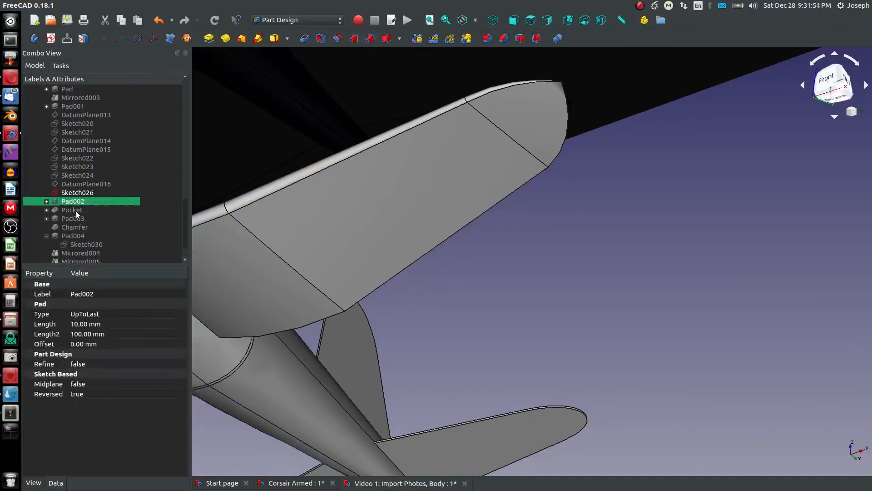
left_click(78, 211)
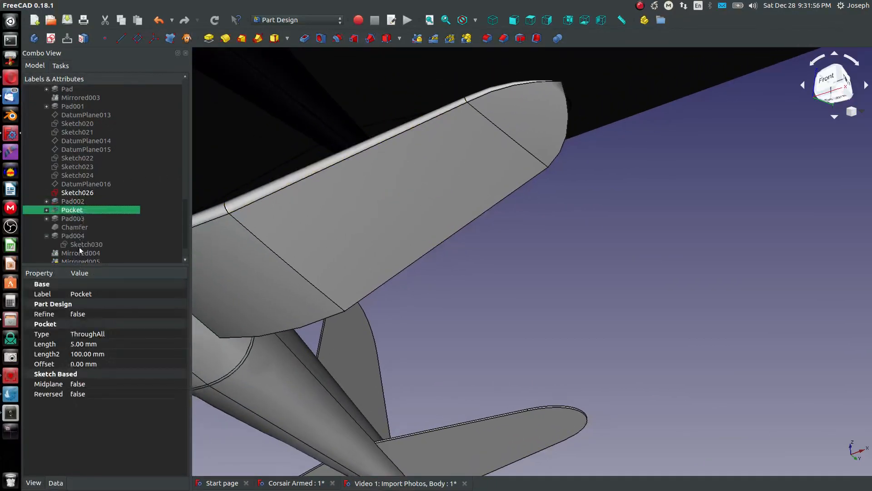
scroll(79, 246, "down", 1)
left_click(77, 235)
key("space")
- Mirror Pad003, the weapon cylinders, across the YZ plane onto the opposite wing
left_click(72, 191)
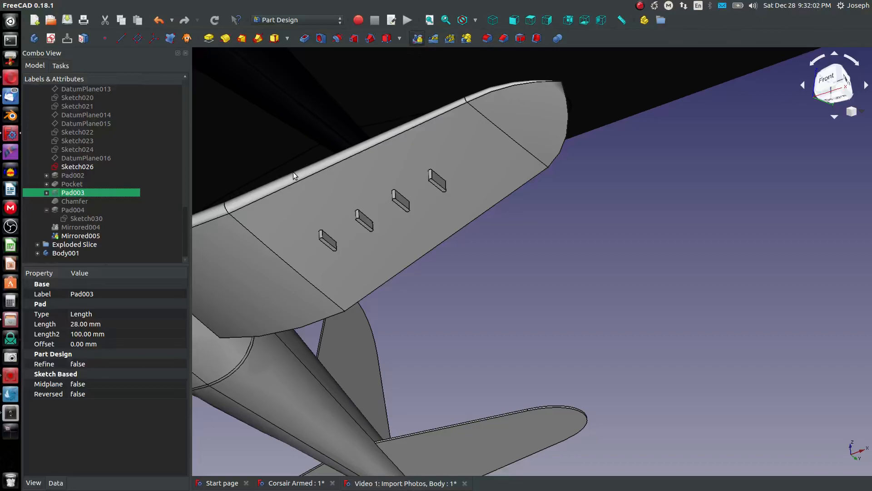
middle_click_drag(218, 190, 352, 163)
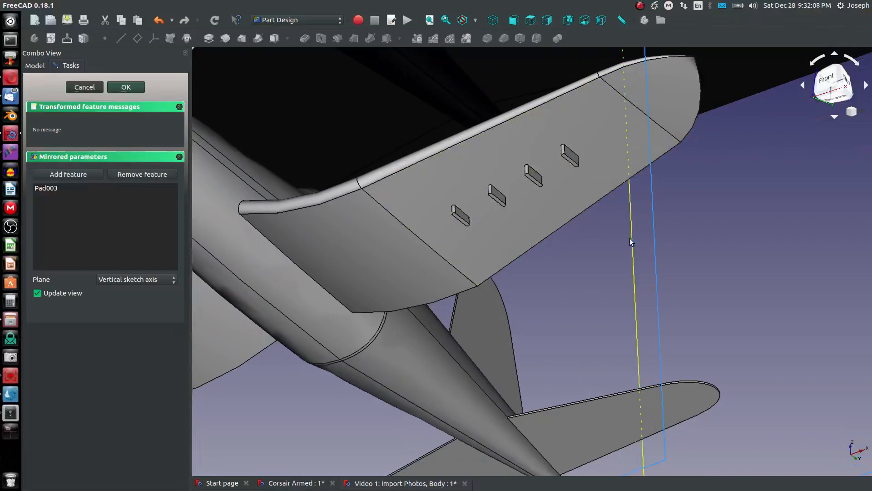
left_click(631, 238)
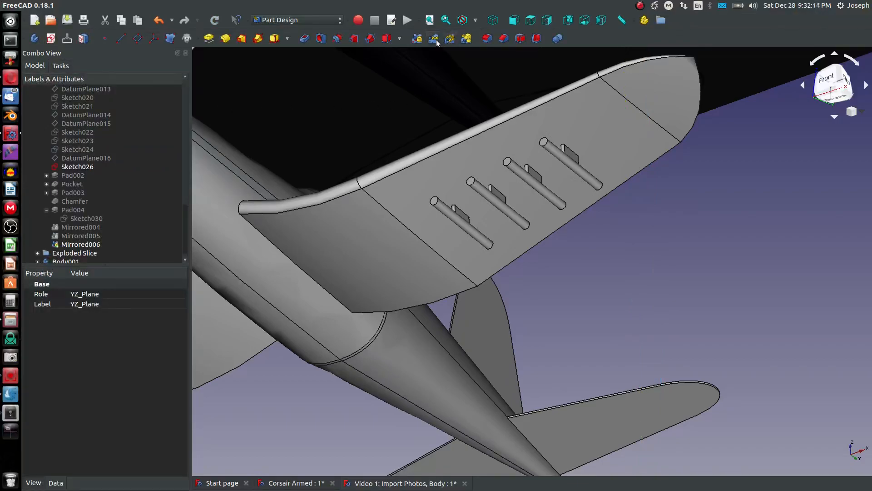
- Try to mirror the Chamfer feature of the weapon tips onto the opposite wing
left_click(416, 39)
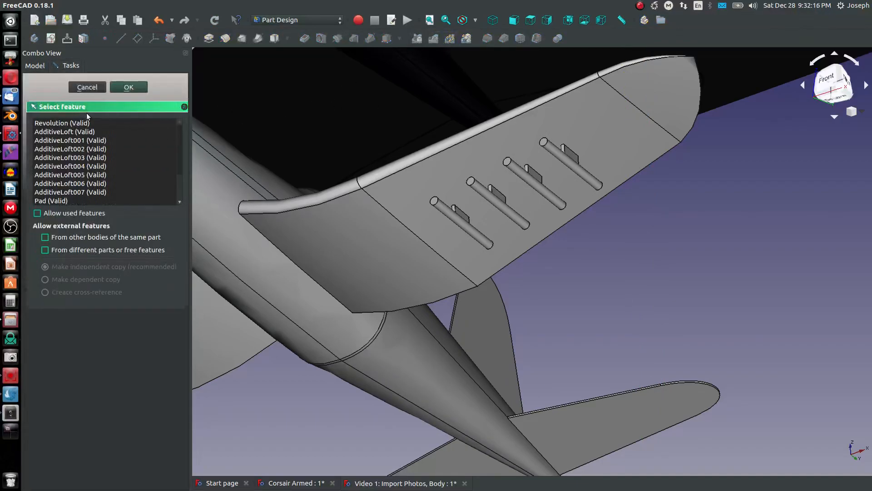
scroll(126, 157, "down", 2)
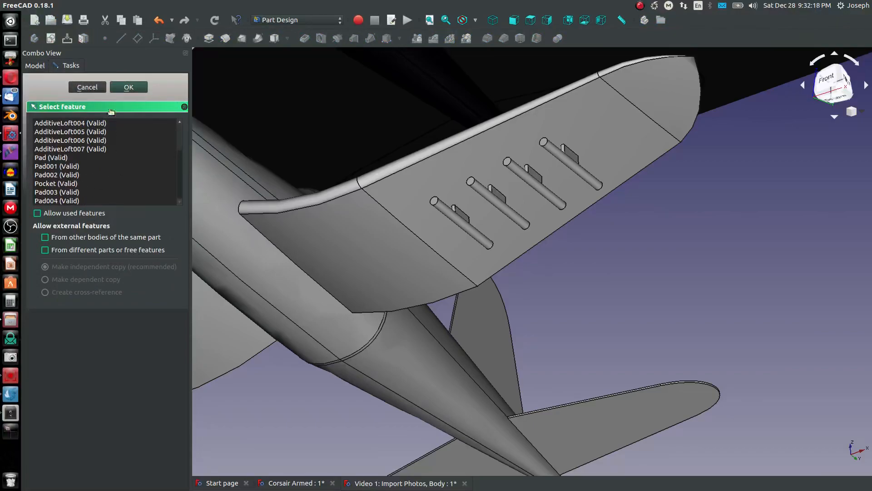
left_click(98, 88)
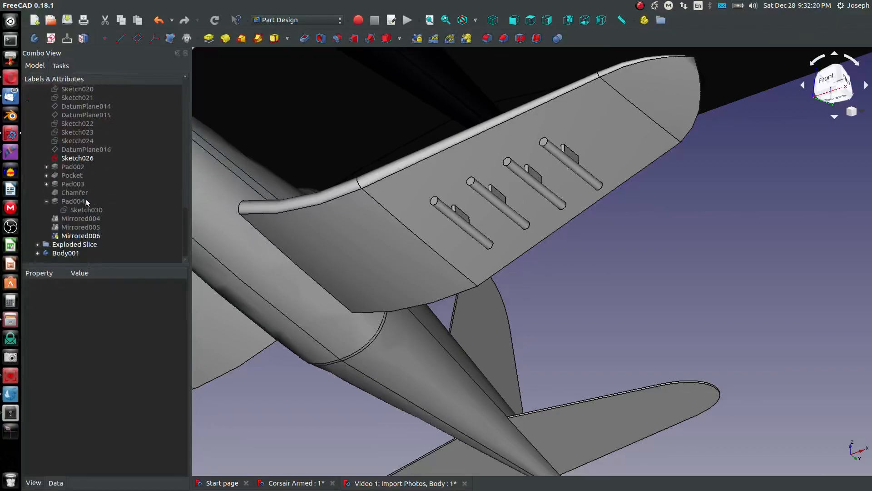
left_click(73, 193)
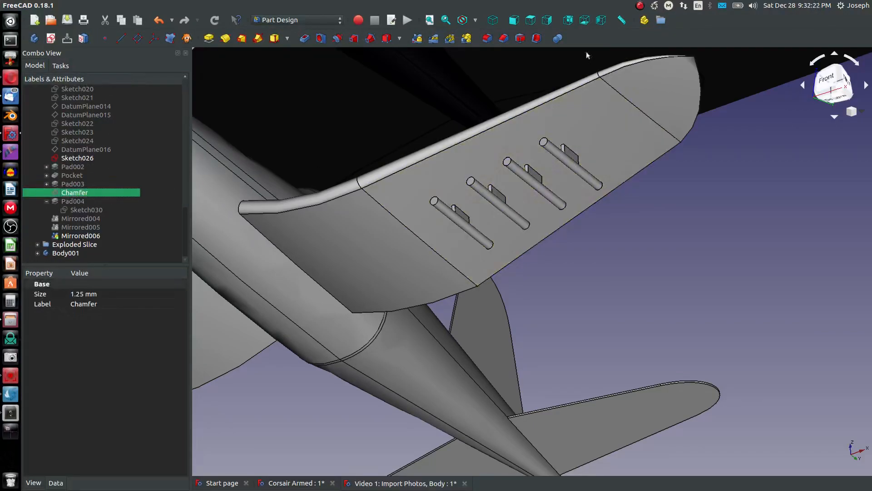
left_click(417, 41)
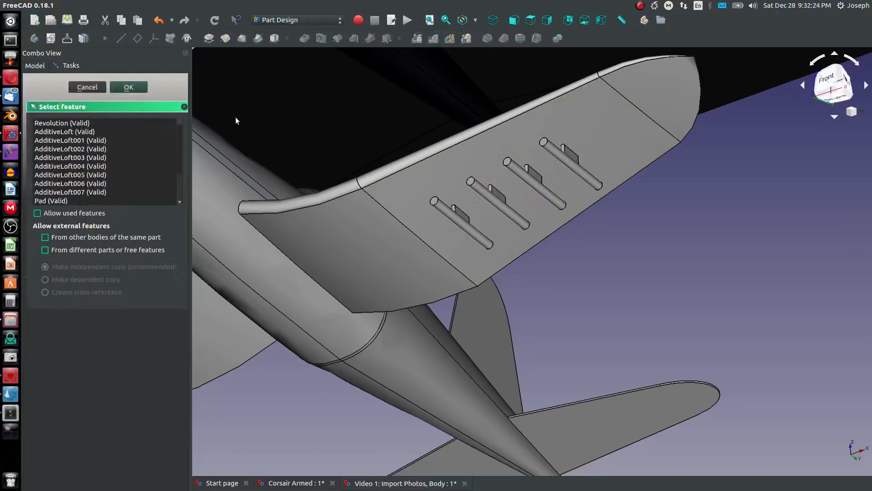
left_click(93, 87)
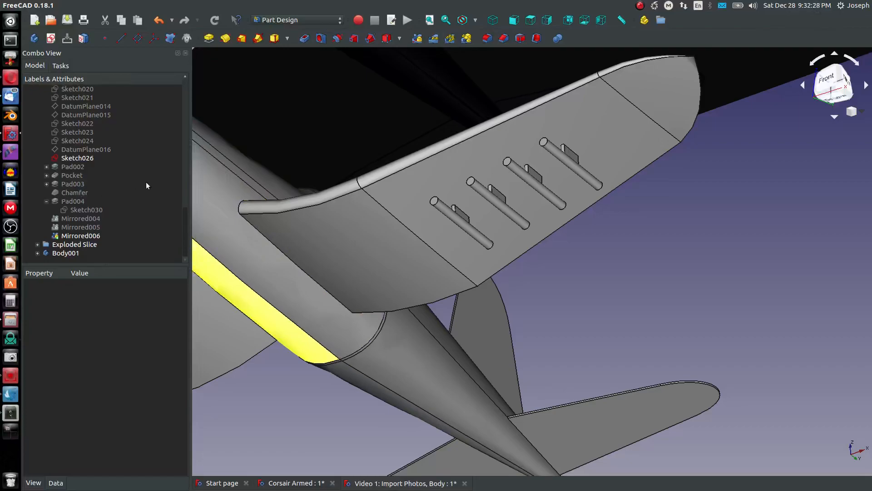
- Mirror Pad004, the weapon tail fins, across the base YZ plane onto the opposite wing
left_click(70, 201)
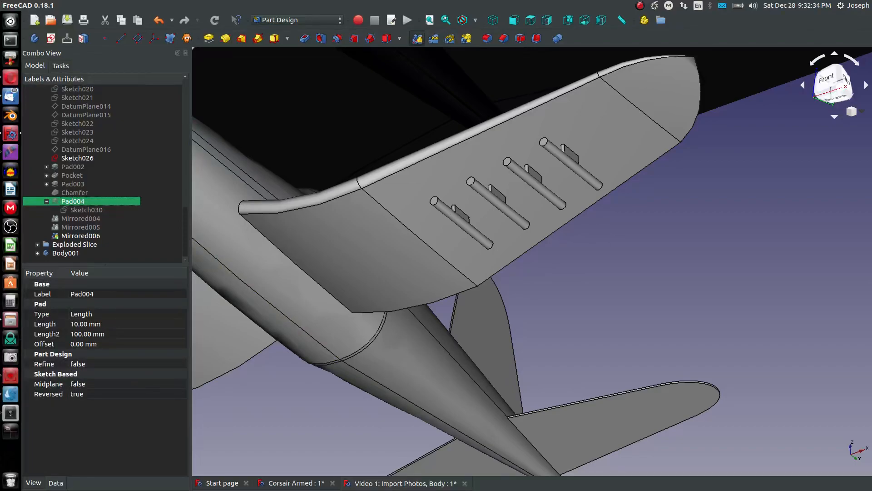
left_click(417, 38)
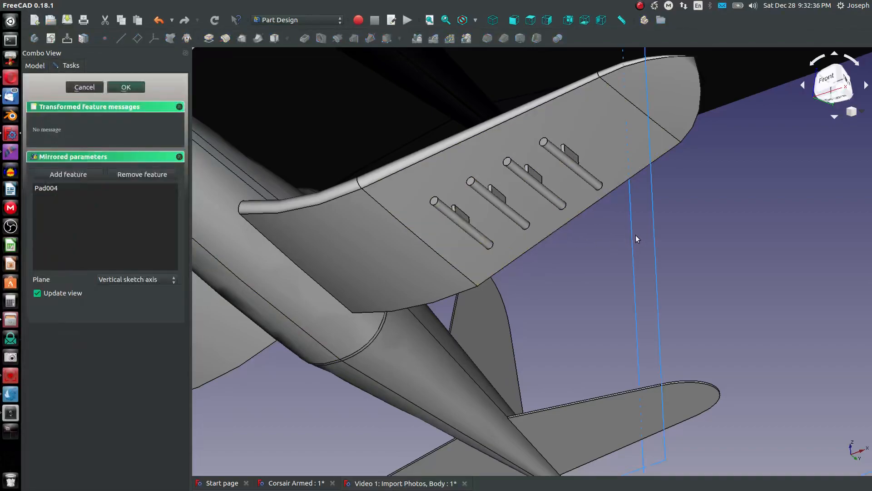
left_click(517, 235)
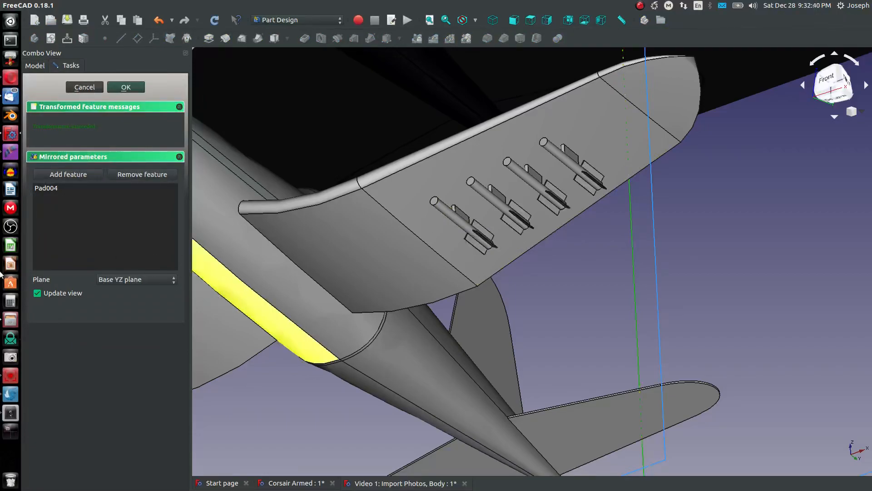
left_click(126, 88)
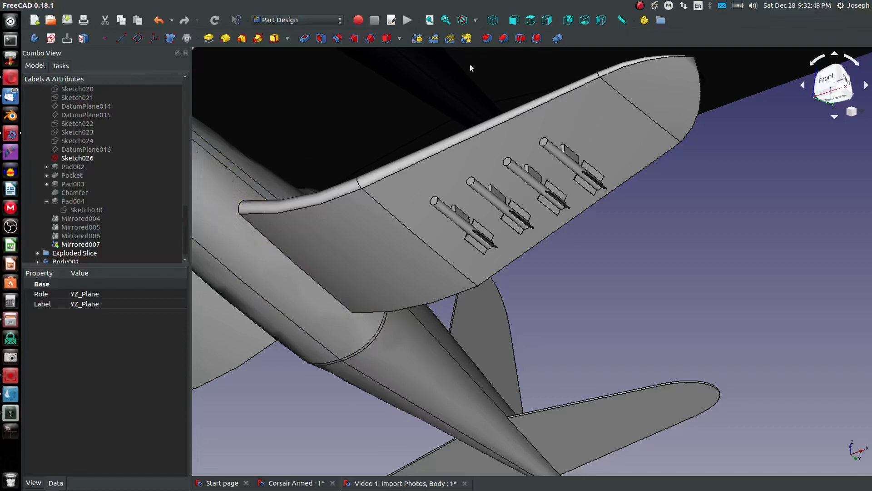
- Chamfer the front circular edges of the four mirrored weapons by 1.25 mm
left_click(505, 39)
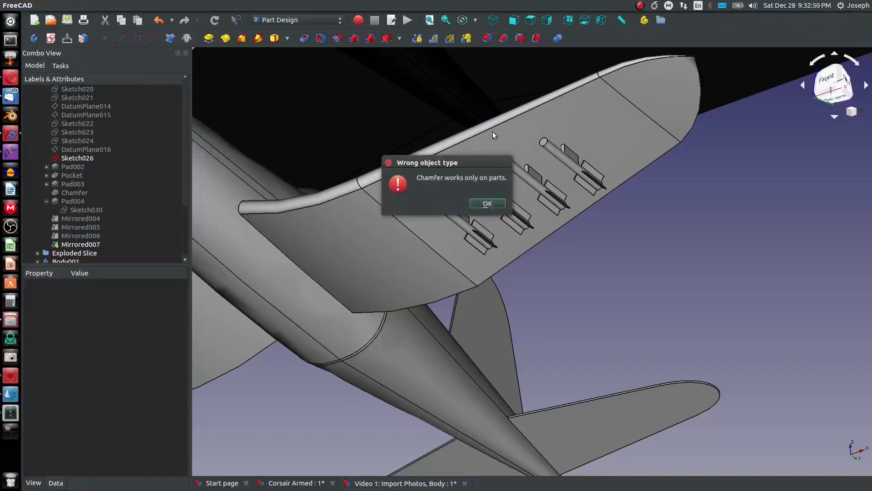
left_click(487, 203)
scroll(522, 154, "up", 5)
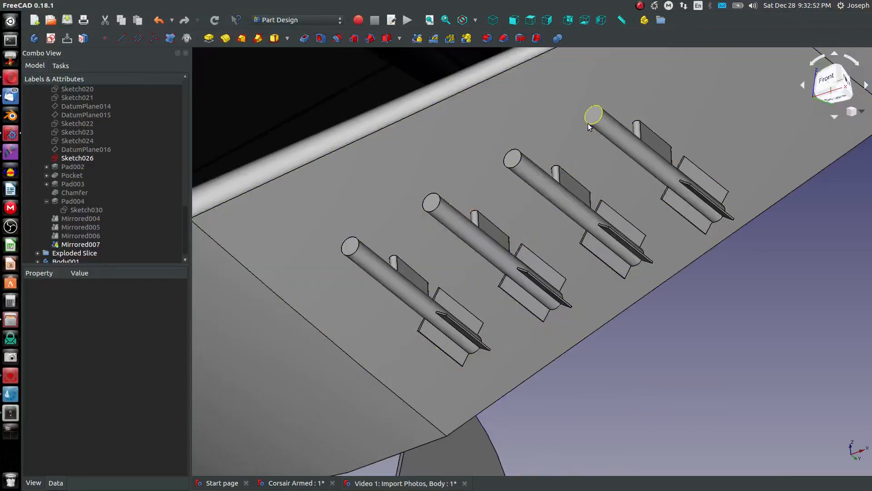
left_click(588, 122)
left_click(519, 152)
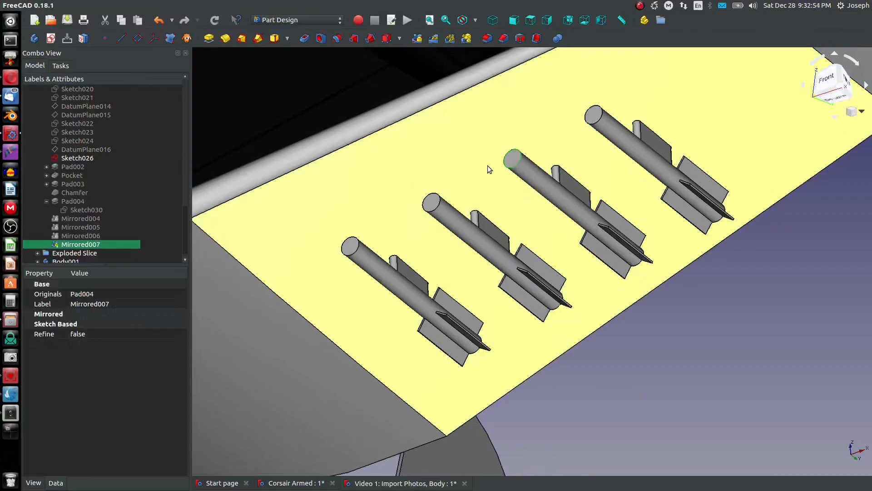
left_click(600, 118, "ctrl")
left_click(440, 198, "ctrl")
left_click(356, 246, "ctrl")
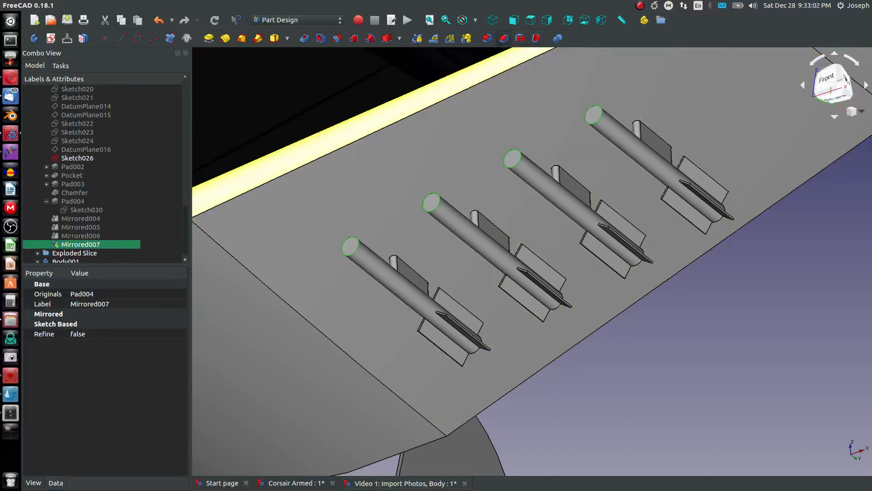
left_click(503, 38)
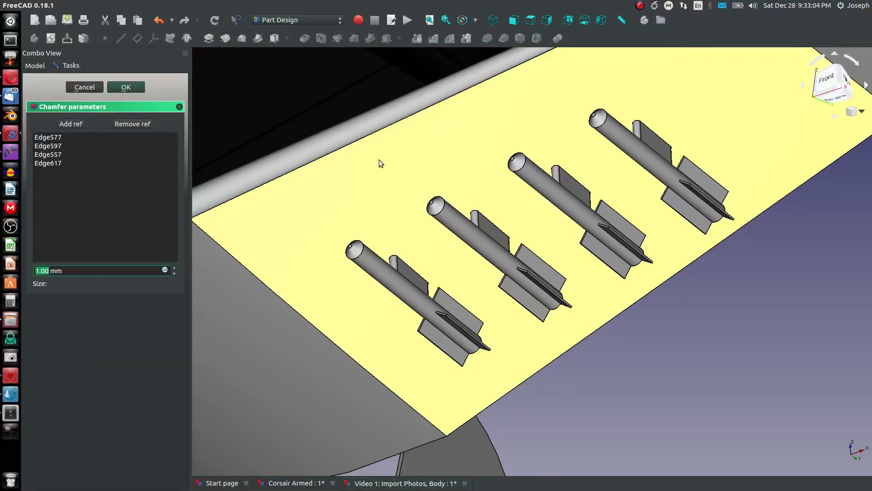
type("1.25")
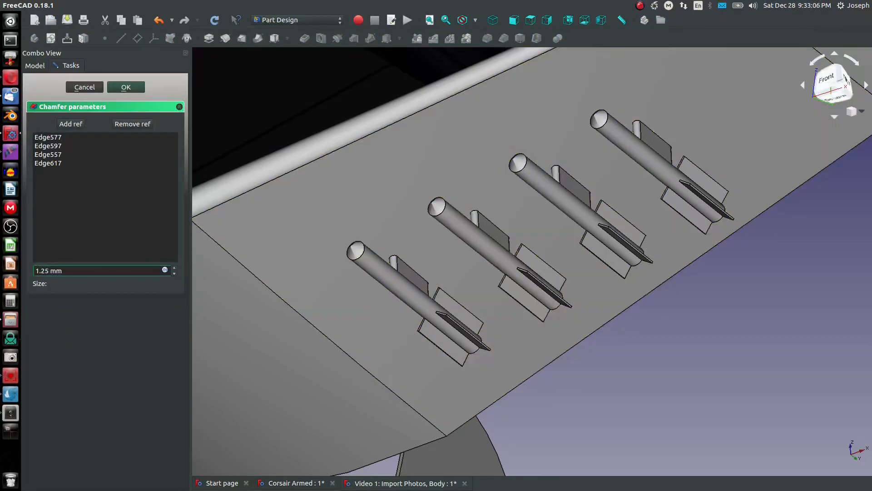
left_click(127, 88)
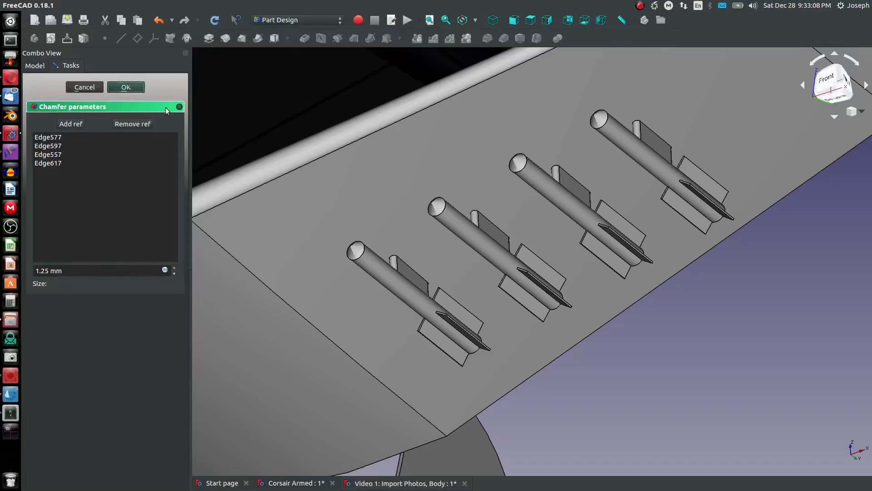
- Start a new sketch on the body's XY plane
scroll(364, 195, "down", 10)
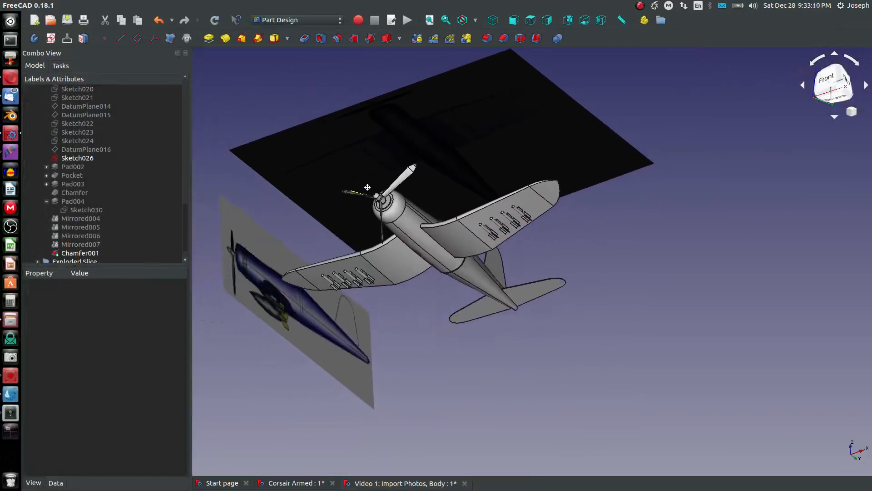
scroll(367, 188, "up", 5)
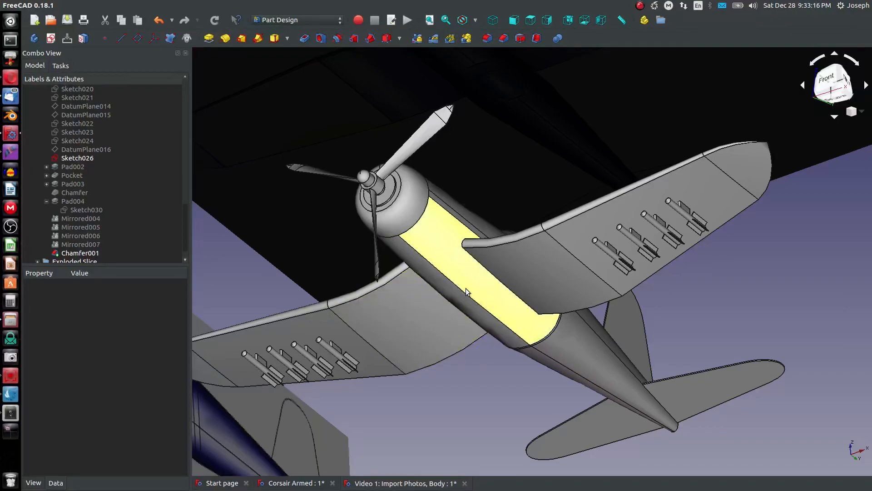
scroll(499, 328, "down", 2)
middle_click_drag(515, 310, 508, 334)
scroll(396, 288, "up", 3)
scroll(131, 187, "up", 18)
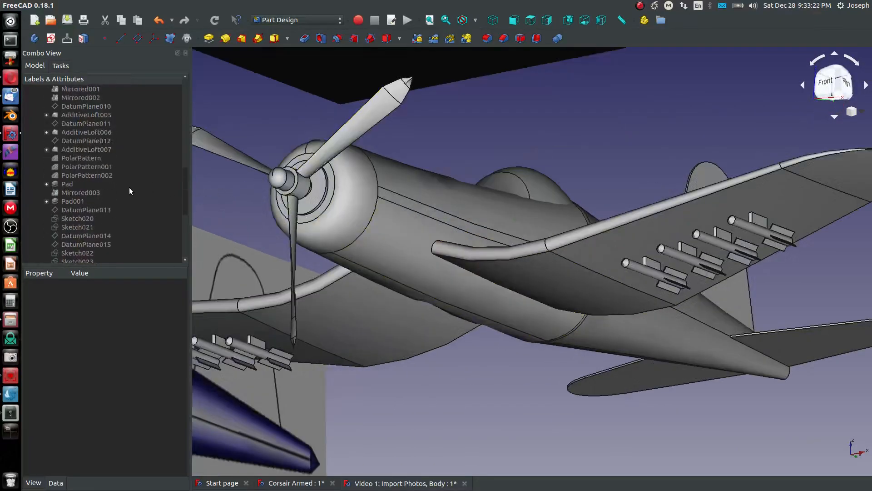
scroll(121, 180, "down", 1)
scroll(88, 129, "up", 1)
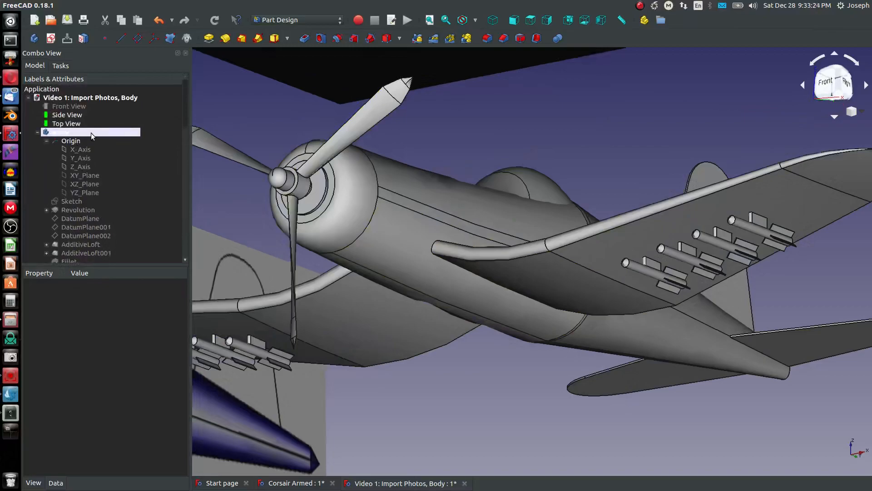
left_click(72, 115)
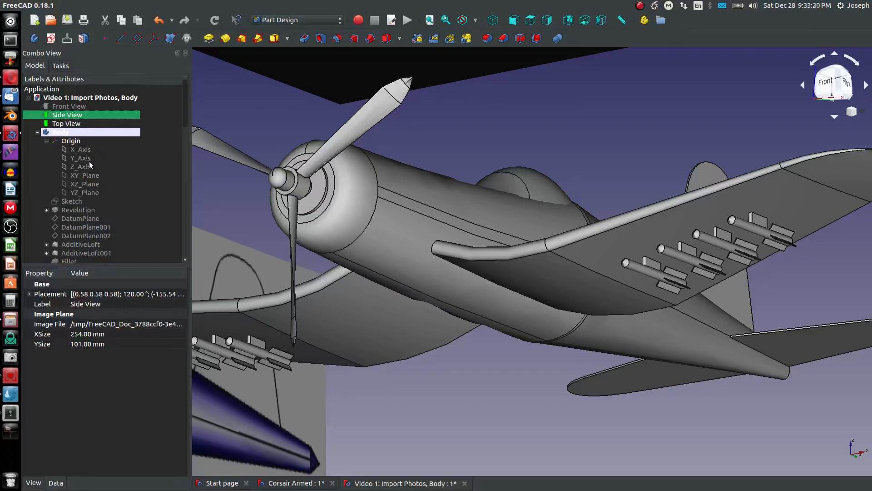
left_click(88, 192)
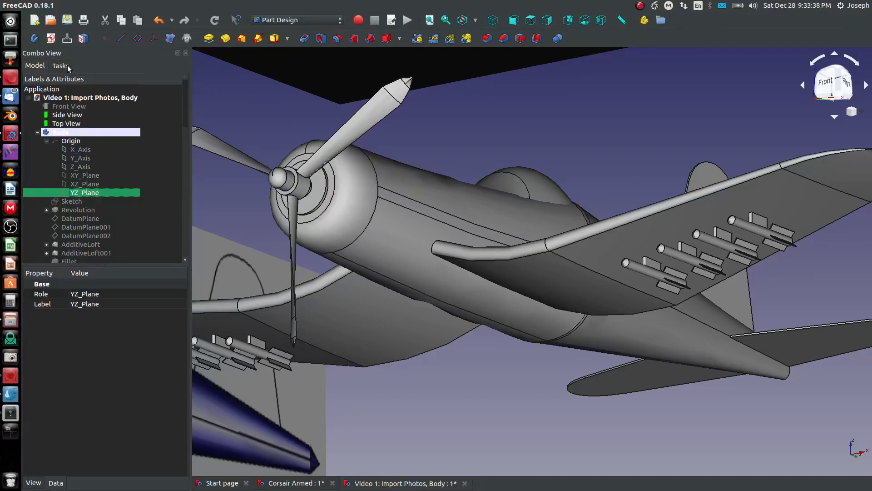
left_click(84, 175)
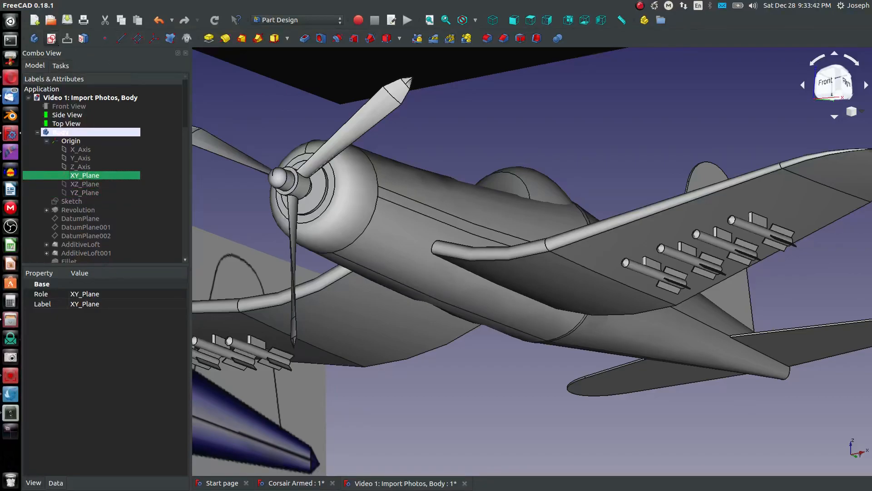
left_click(51, 38)
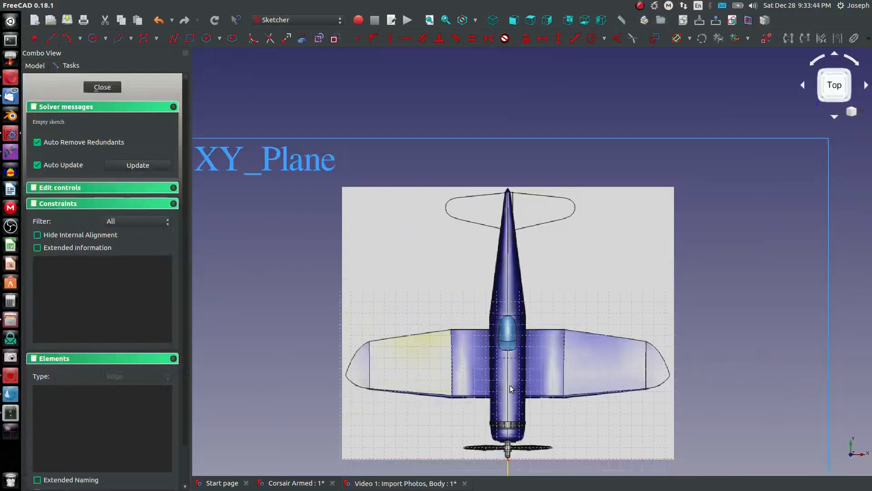
- Sketch a lengthwise slot on the fuselage between the wings, working from the bottom view
middle_click_drag(212, 241, 210, 170)
left_click(585, 20)
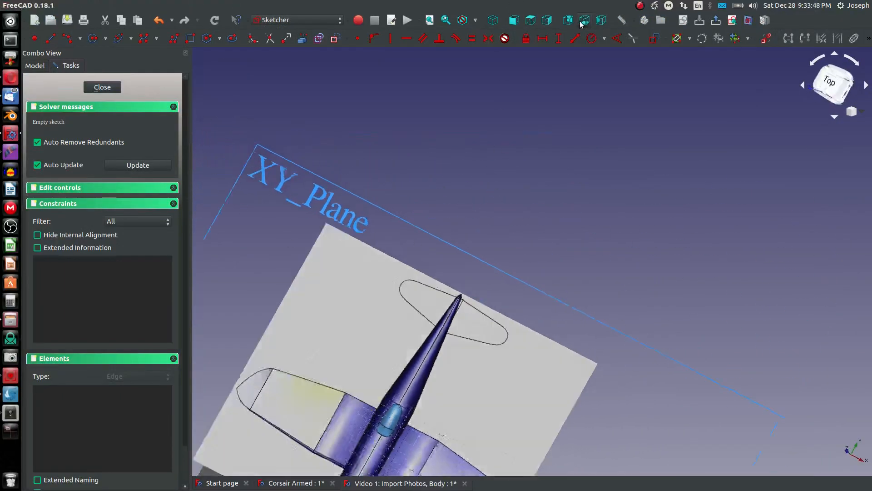
scroll(561, 351, "up", 6)
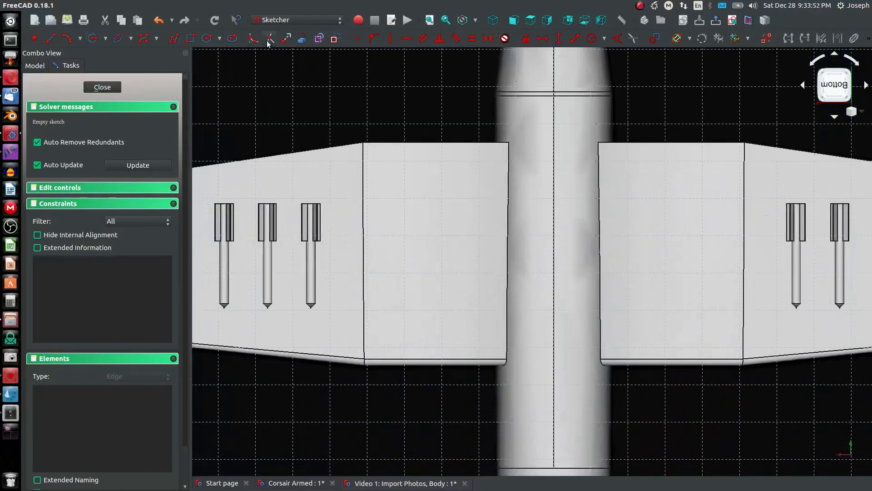
left_click(232, 38)
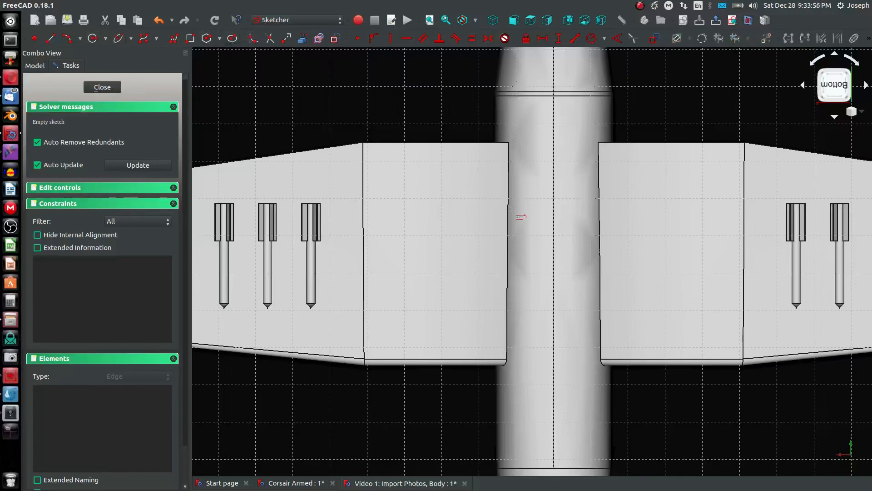
left_click(507, 219)
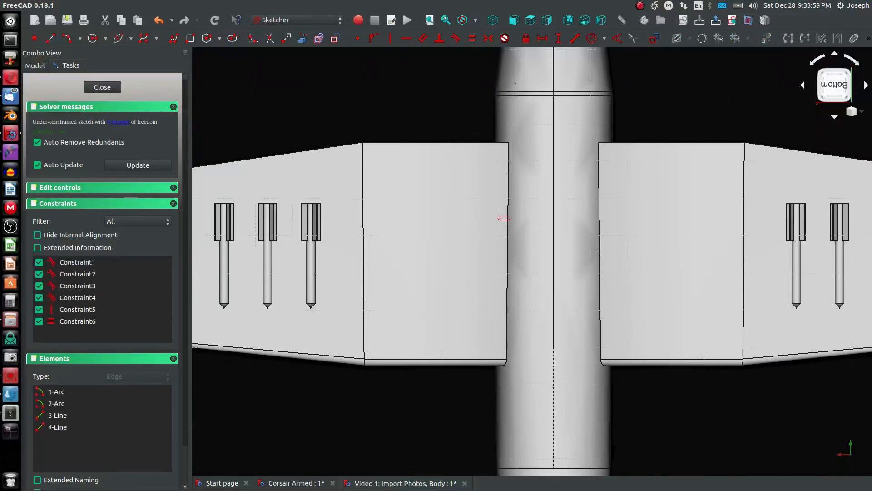
- Hide the Top View reference image and display the model as a wireframe seen from above
left_click(36, 67)
scroll(68, 205, "down", 3)
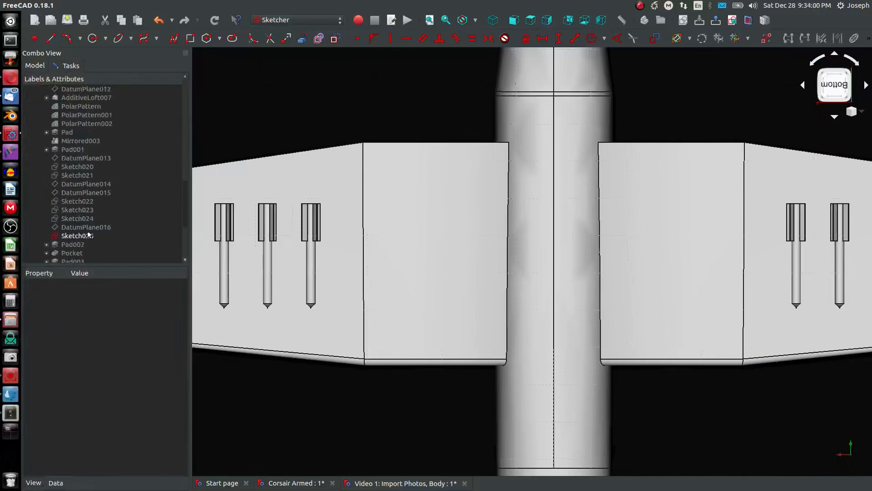
scroll(72, 159, "up", 5)
left_click(75, 127)
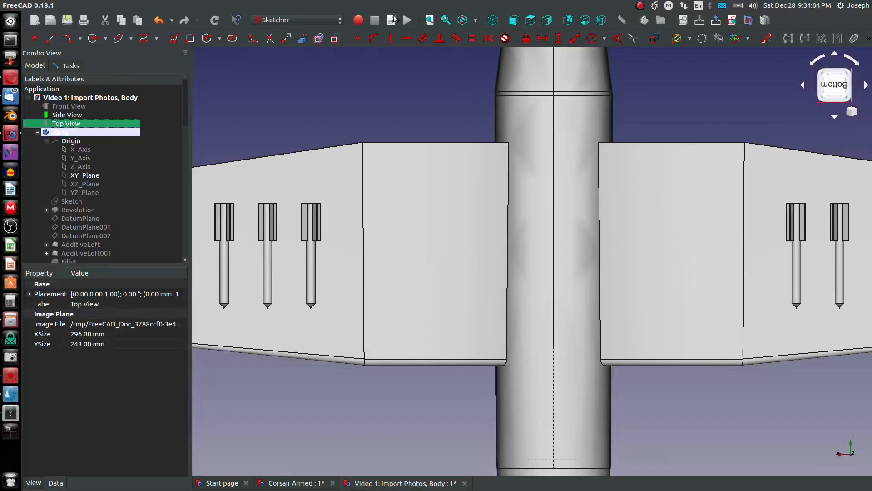
left_click(476, 20)
left_click(477, 71)
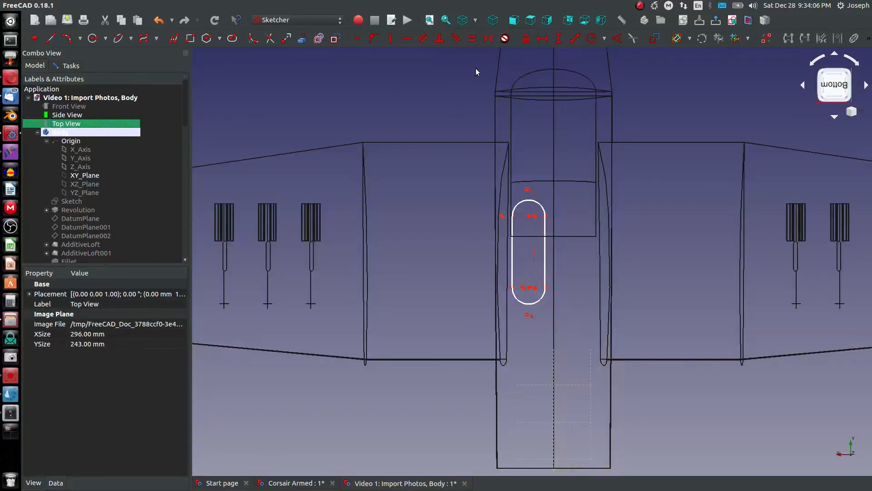
left_click(531, 20)
scroll(536, 245, "down", 3)
scroll(536, 245, "up", 3)
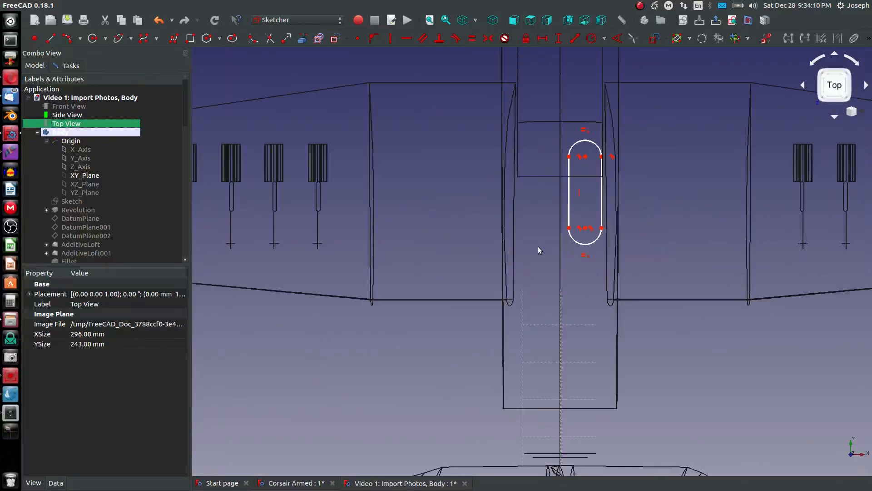
- Move the slot onto the sketch's vertical axis and constrain its centre there, about 14 mm wide with straight sides about 18 mm long
left_click_drag(585, 158, 555, 161)
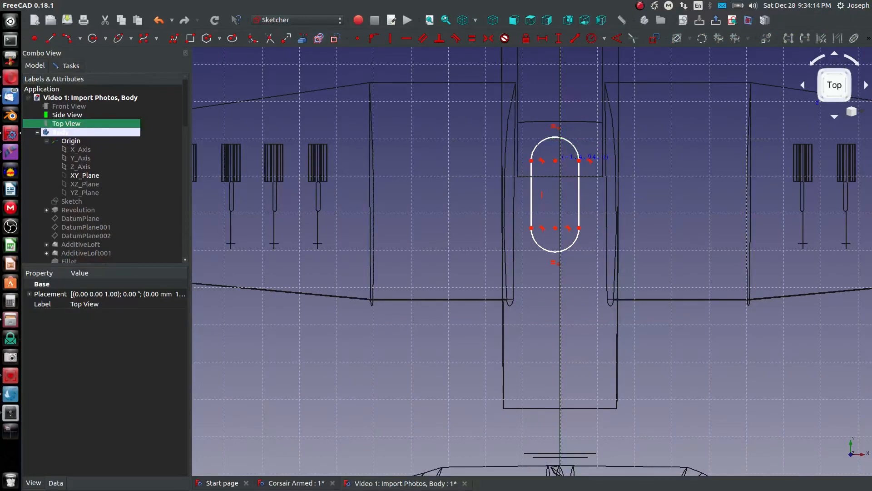
scroll(556, 231, "down", 4)
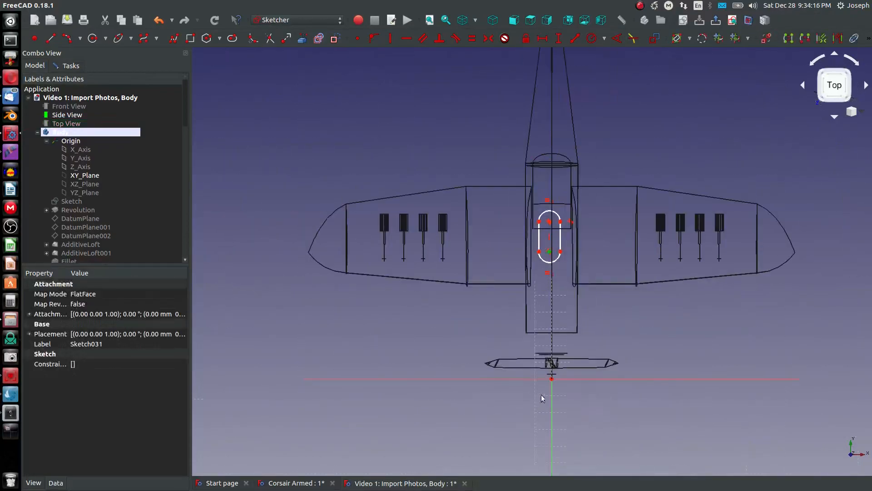
scroll(552, 252, "up", 4)
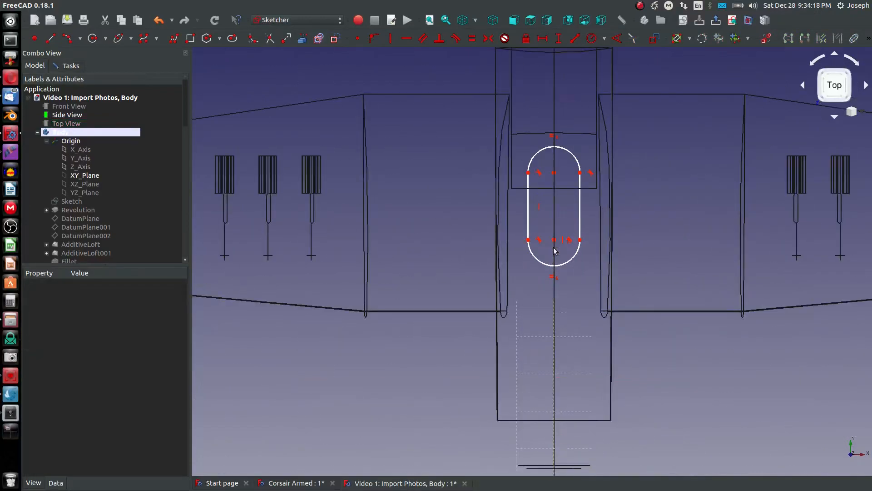
- Constrain the slot's width to 0.75 mm with a horizontal distance between its two sides
key("shift+h")
left_click(580, 173)
left_click(528, 173)
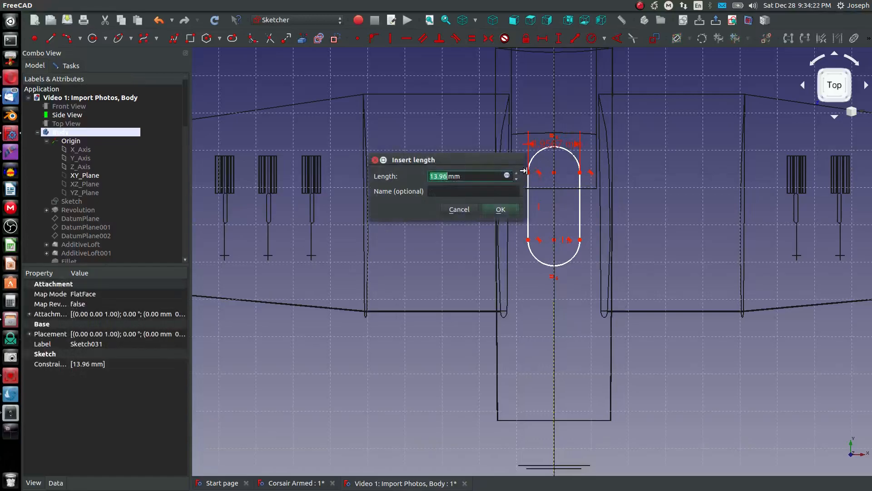
type(".")
type("5")
key("Return")
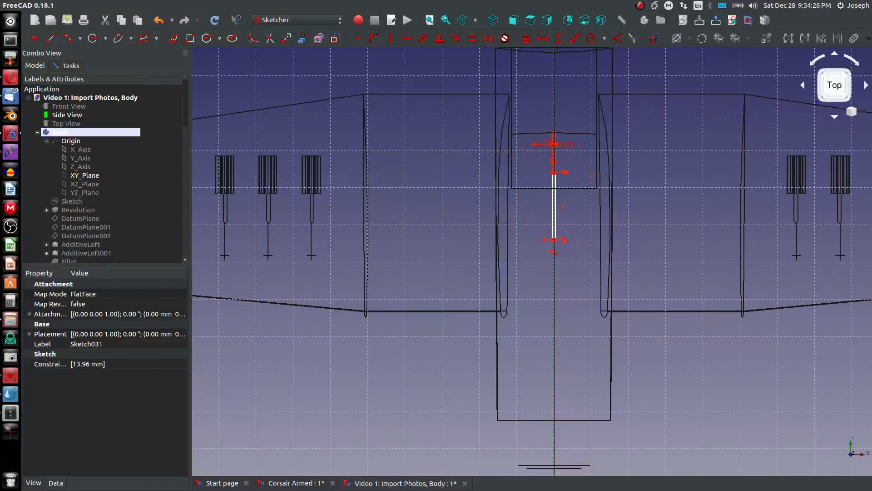
- Constrain the length of the slot's straight sides to 18 mm
scroll(562, 185, "up", 4)
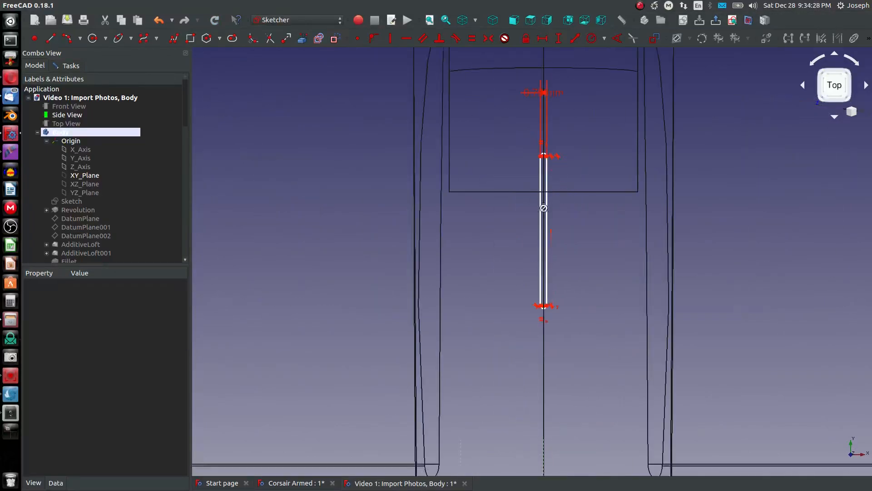
left_click(550, 156)
left_click(547, 306)
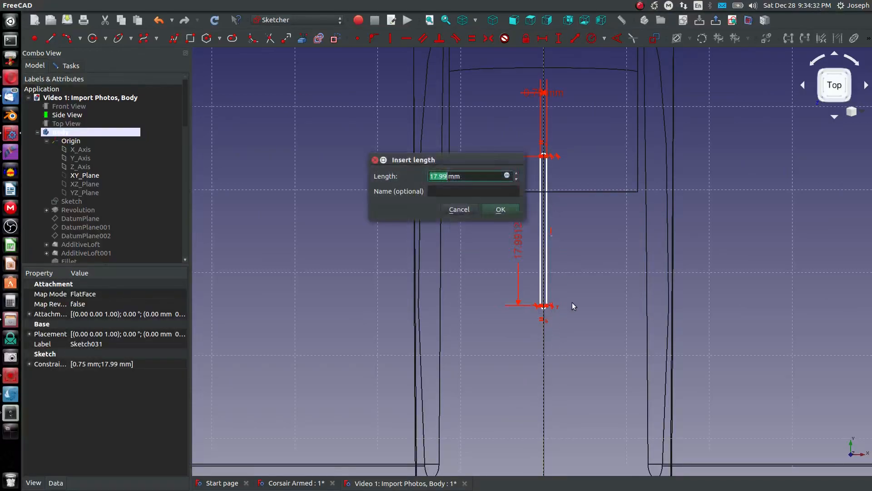
type("15")
key("Return")
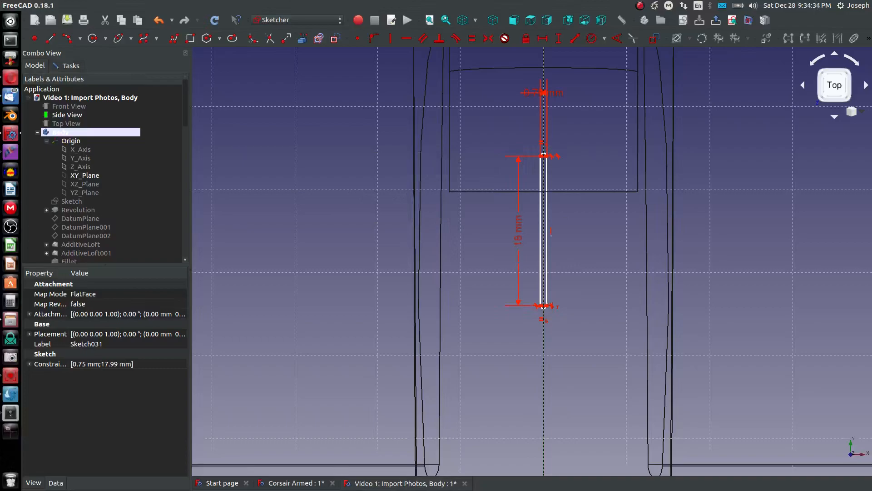
- Check the slot's position beneath the wireframe fuselage, and finish the slot sketch
scroll(523, 182, "down", 6)
middle_click_drag(518, 187, 500, 95)
middle_click_drag(637, 277, 555, 279)
scroll(540, 134, "up", 4)
scroll(540, 134, "down", 2)
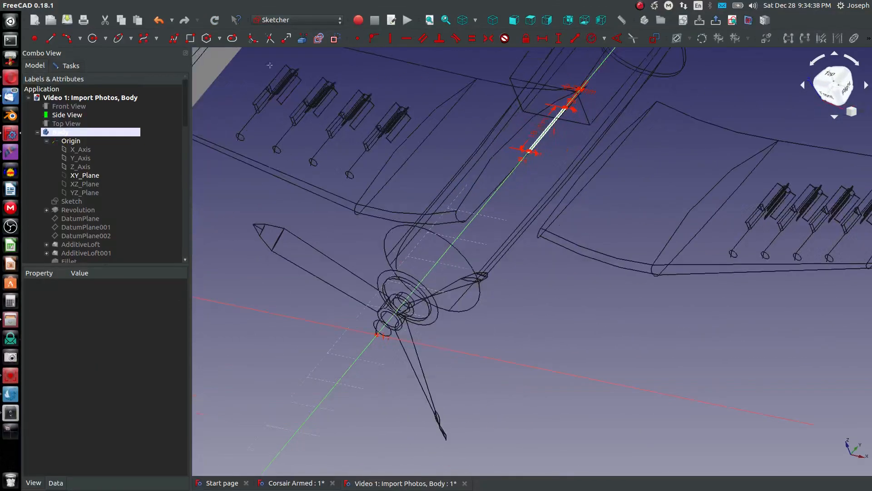
scroll(386, 172, "down", 3)
scroll(444, 110, "up", 3)
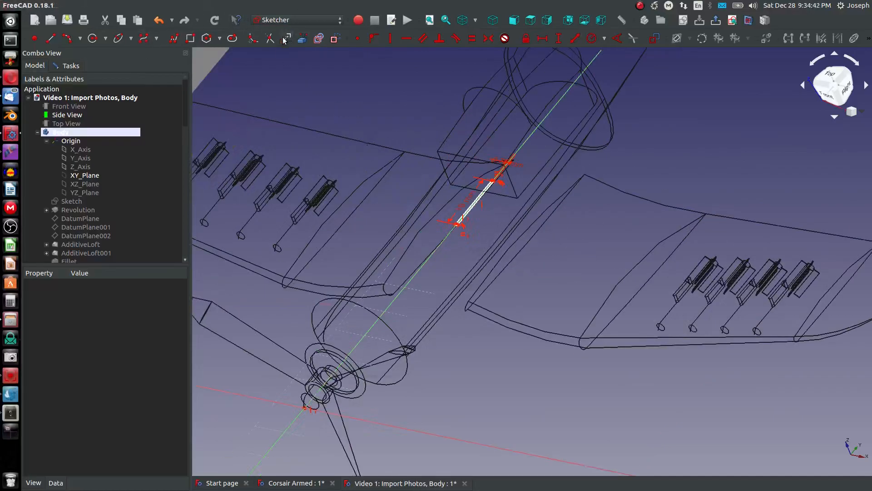
left_click(66, 66)
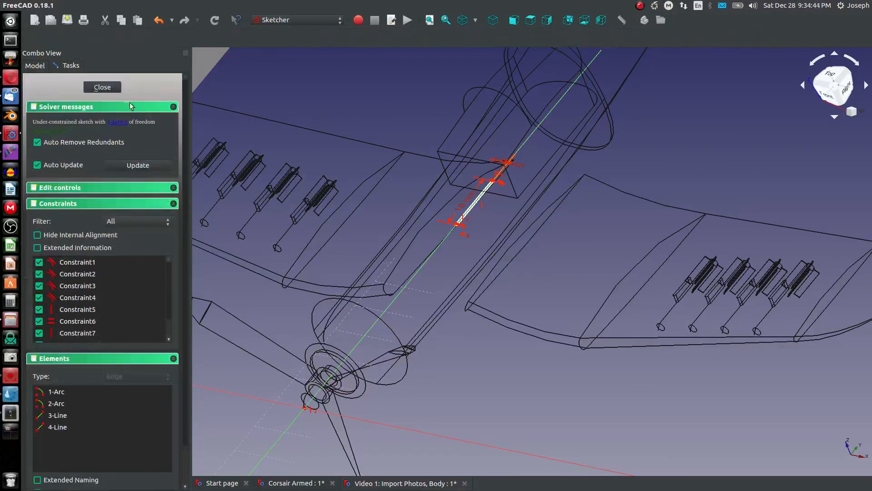
left_click(103, 87)
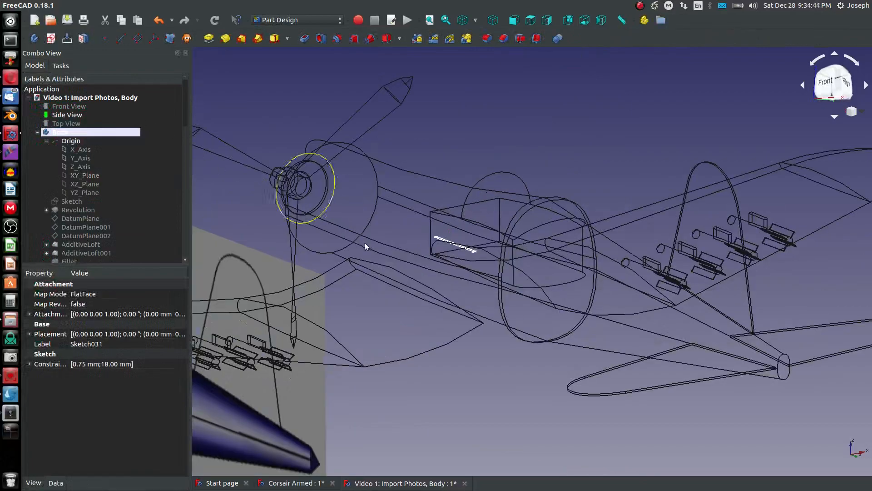
- Pad the slot profile 22 mm in the reversed direction so it extends below the fuselage
left_click(209, 38)
scroll(485, 298, "up", 2)
middle_click_drag(485, 298, 489, 271)
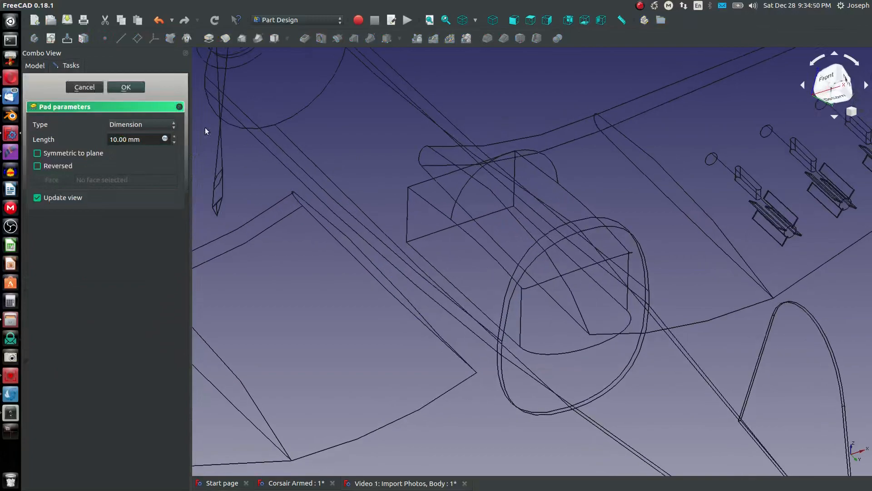
left_click(175, 137)
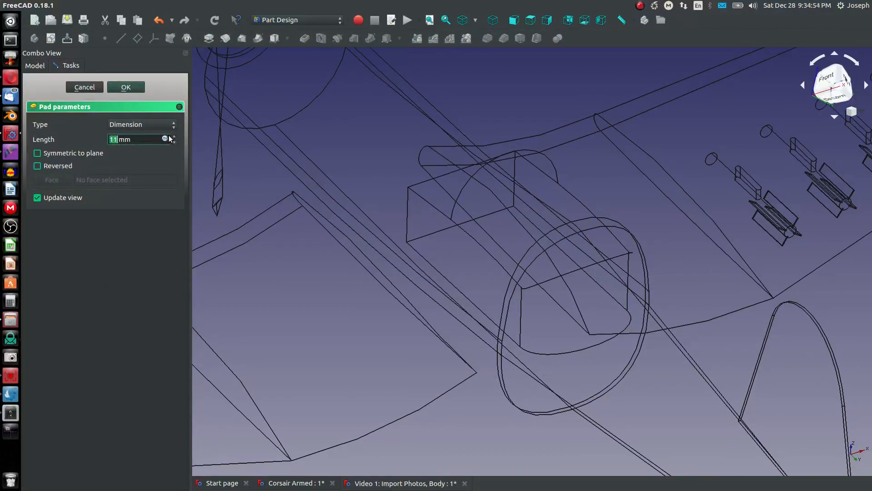
scroll(169, 137, "up", 5)
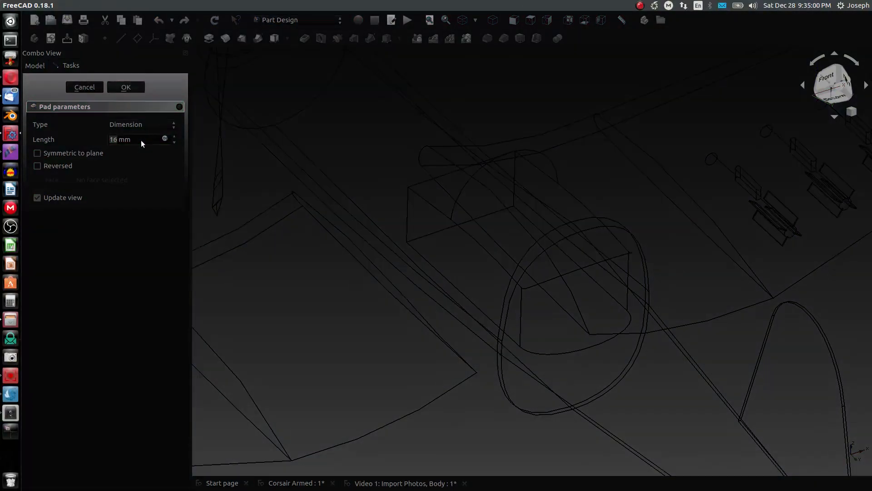
scroll(141, 140, "up", 6)
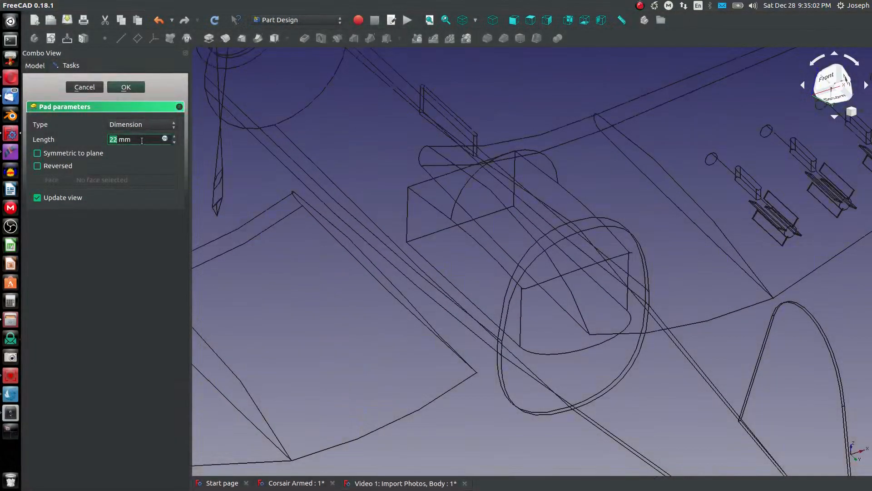
left_click(39, 166)
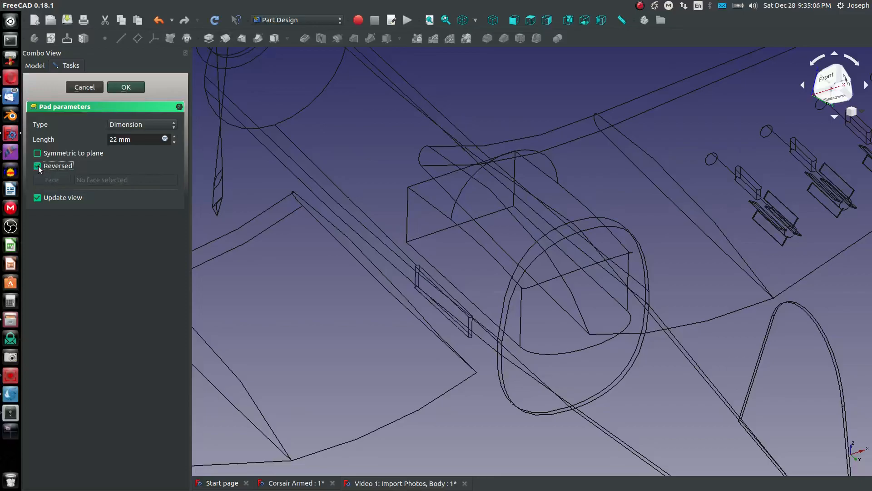
left_click(126, 86)
middle_click_drag(474, 244, 468, 277)
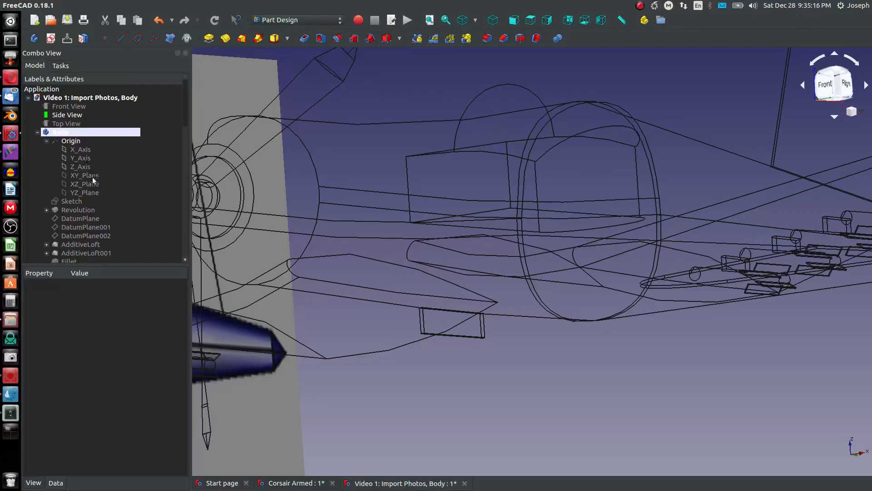
- Start a sketch on the YZ plane and hide the Side View reference image
left_click(89, 192)
left_click(51, 38)
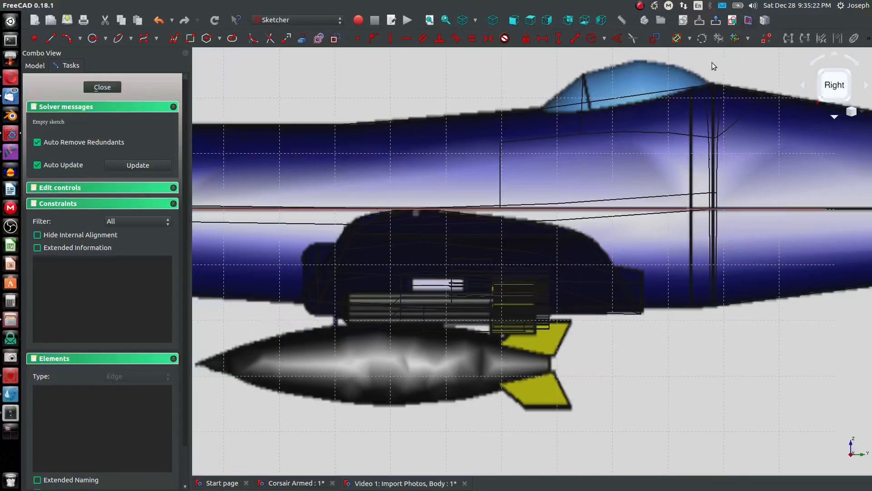
scroll(539, 164, "down", 4)
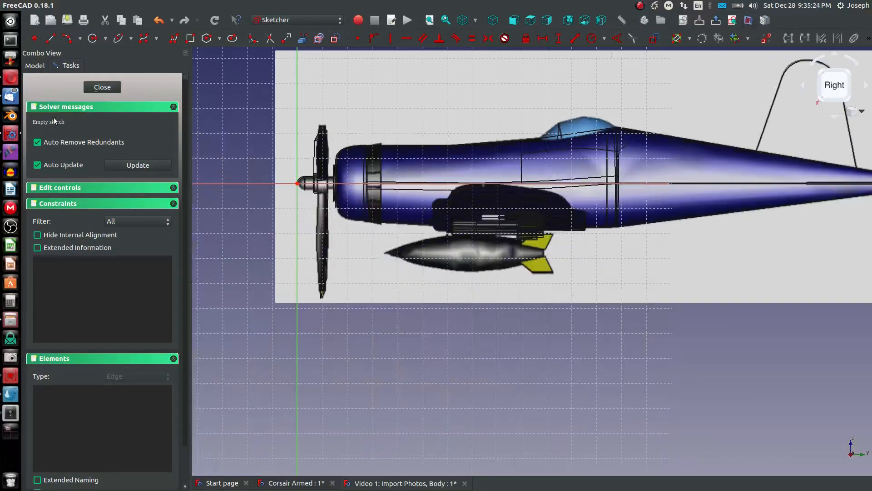
left_click(35, 66)
left_click(67, 115)
key("space")
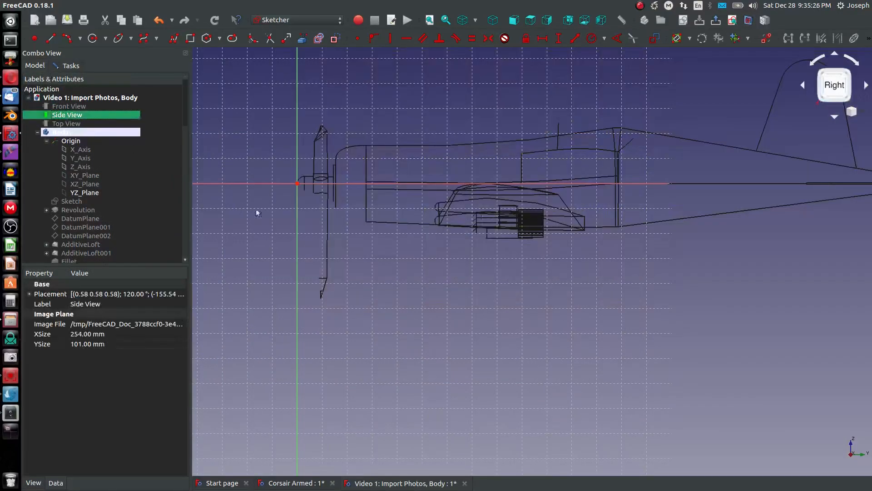
- Sketch an upward-bulging arc about 40 mm wide across the padded slot under the fuselage
scroll(556, 220, "up", 4)
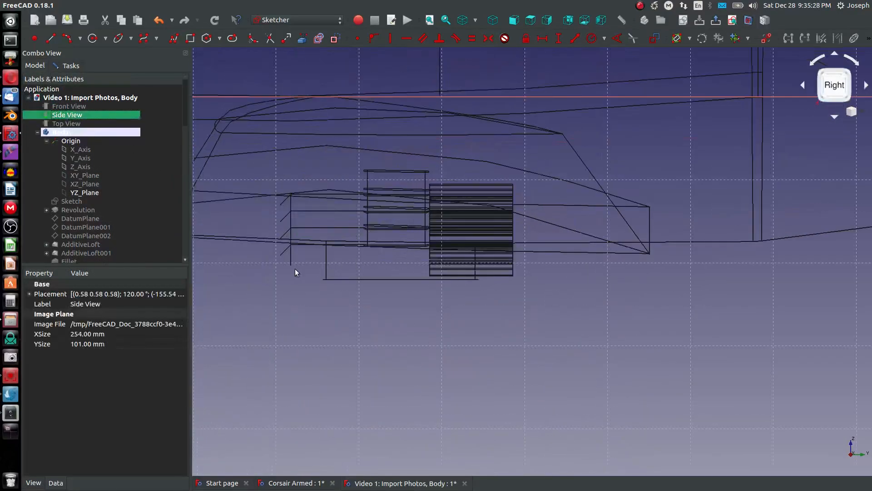
middle_click_drag(427, 268, 495, 230)
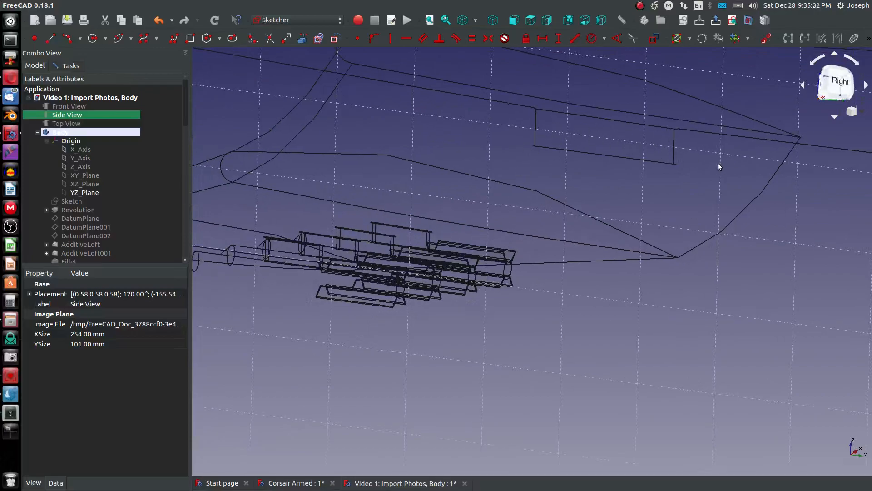
middle_click_drag(522, 129, 539, 148)
left_click(747, 22)
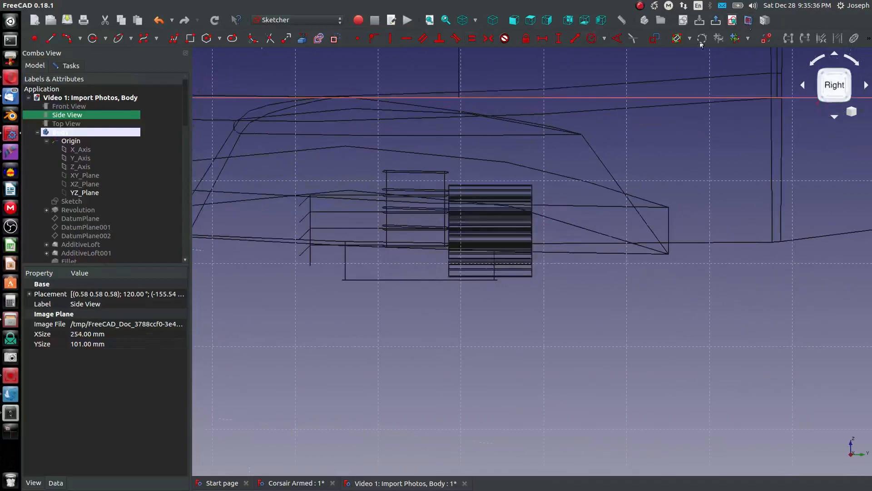
left_click(93, 38)
left_click(444, 313)
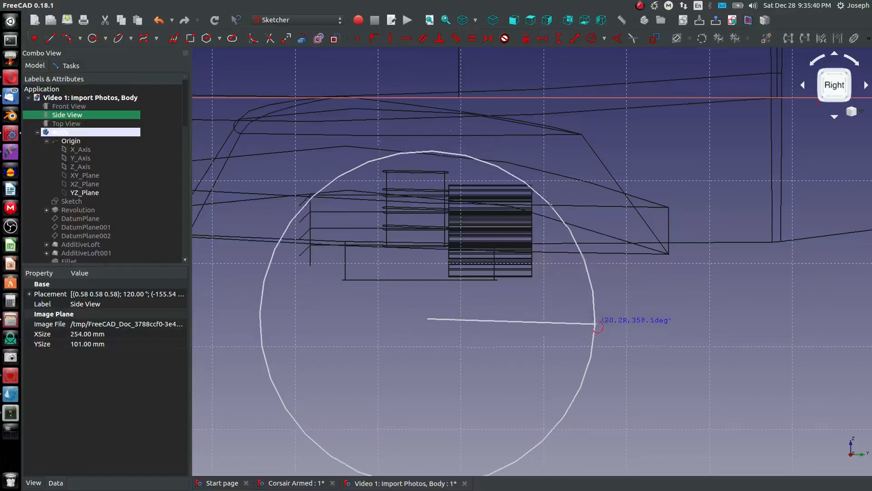
left_click(593, 319)
left_click(526, 282)
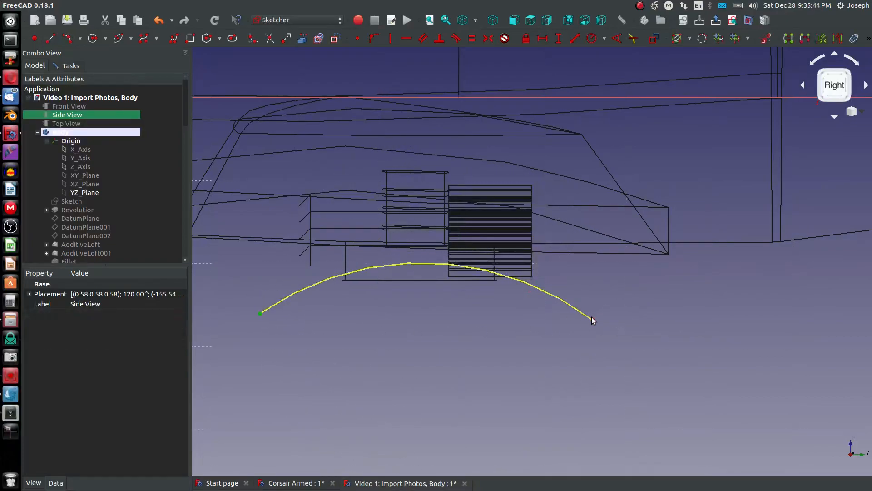
- Extend the arc's front end forward and down, and constrain its two endpoints to be level horizontally
key("h")
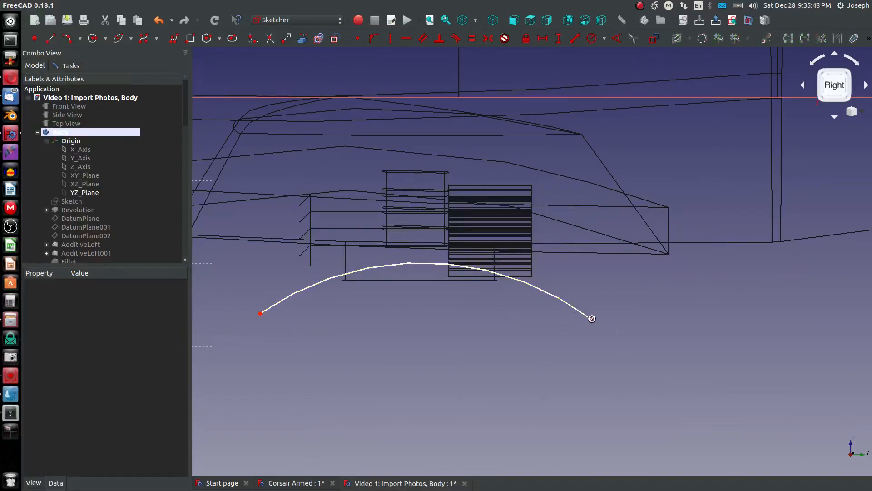
right_click(414, 298)
left_click_drag(260, 315, 212, 341)
left_click(227, 340)
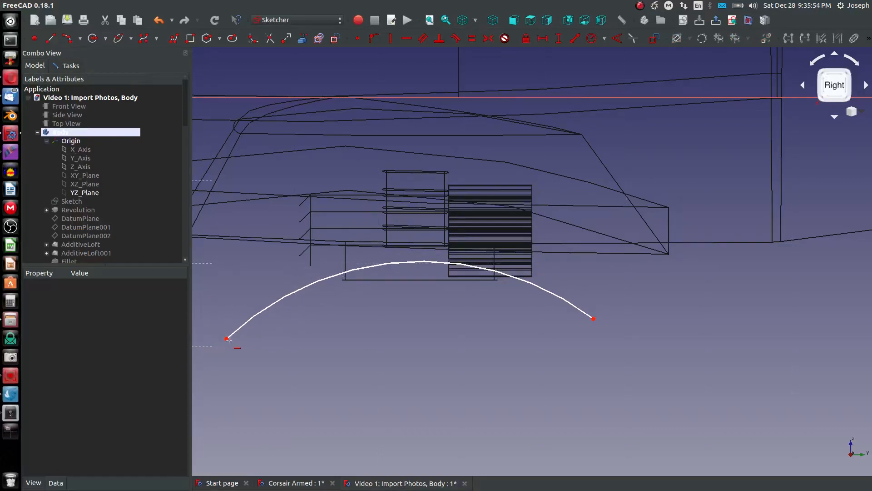
scroll(542, 231, "down", 3)
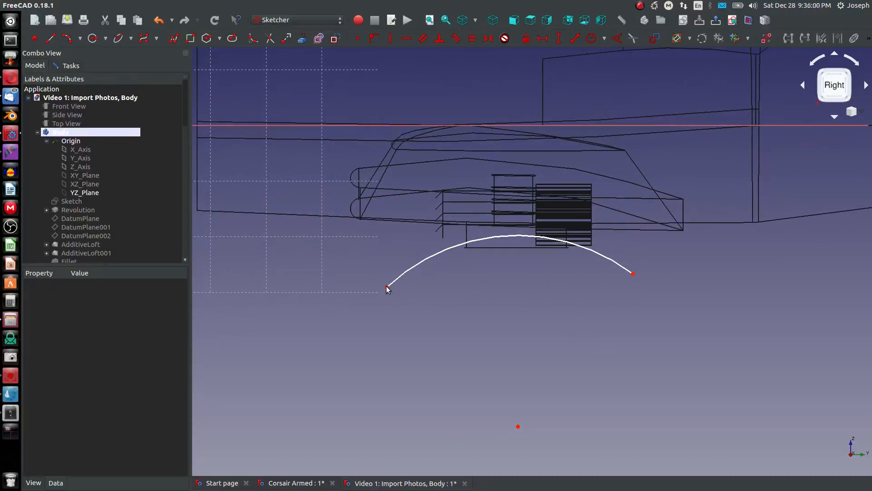
left_click(386, 287)
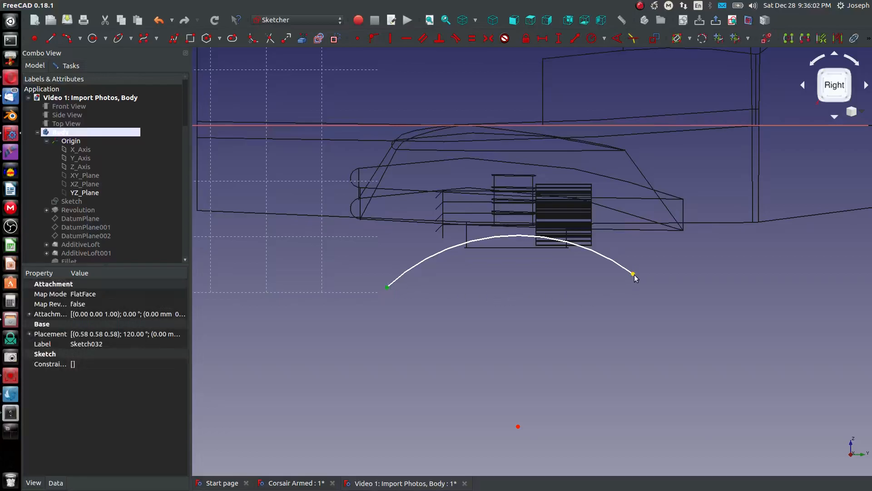
key("h")
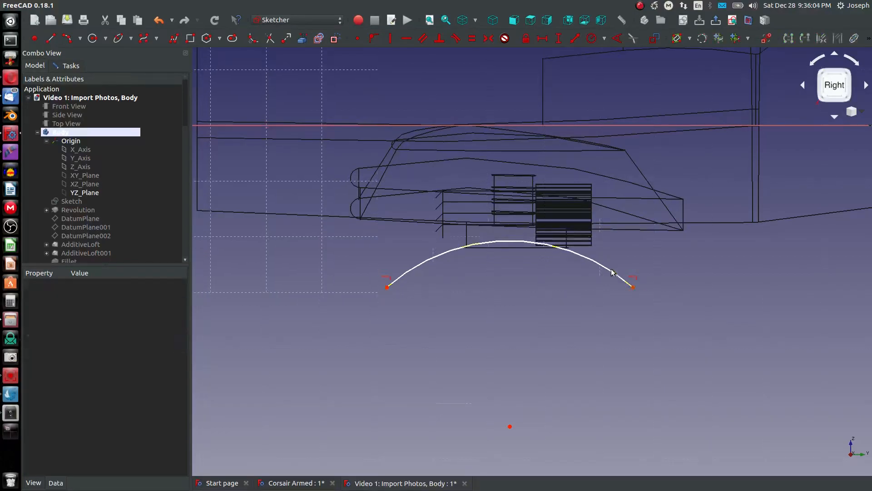
- Widen the arc slightly from its rear end and constrain its radius to 50 mm
left_click_drag(633, 287, 643, 276)
left_click(642, 275)
key("r")
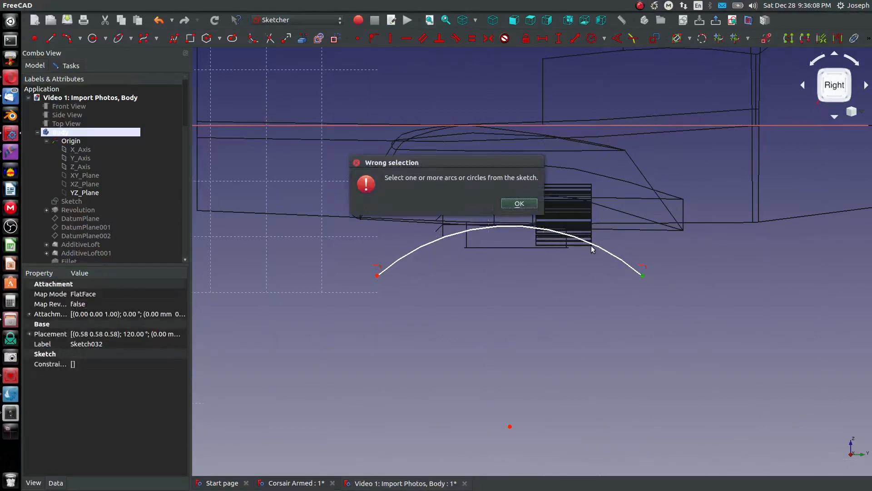
left_click(519, 204)
key("r")
left_click(518, 204)
left_click(517, 291)
key("r")
left_click(524, 227)
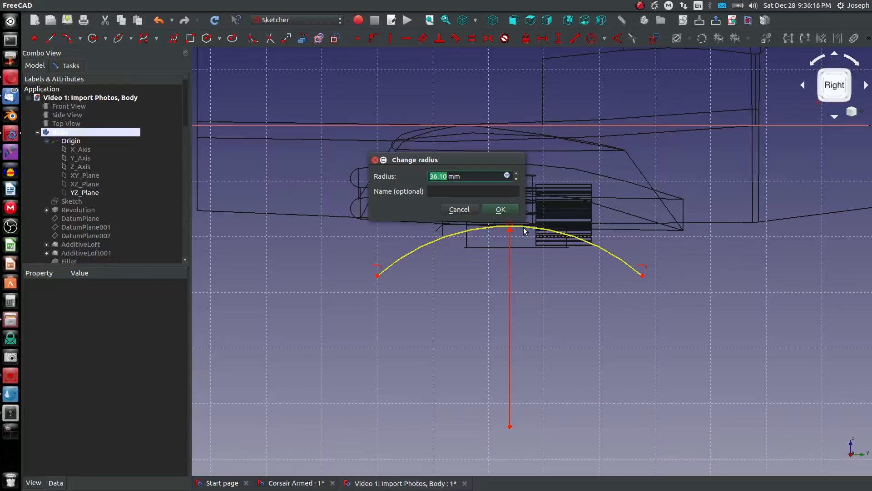
type("50")
key("Return")
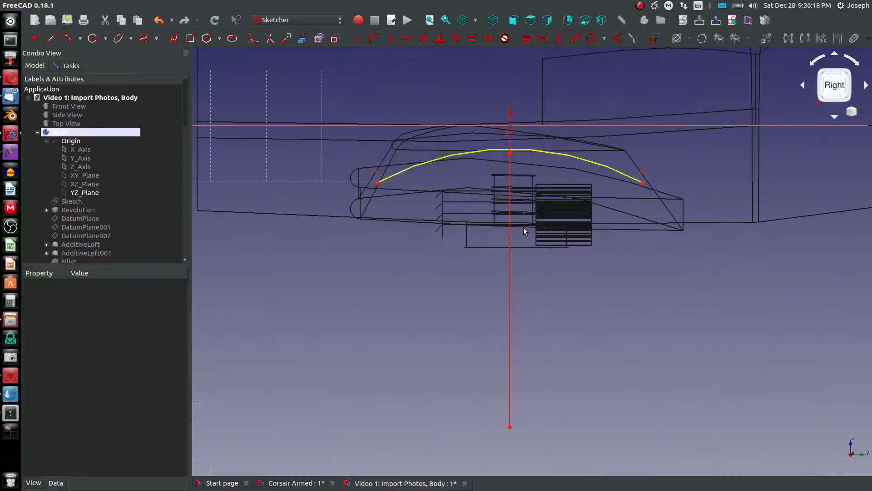
- Move the arc down beneath the fuselage so it crosses the padded slot, and stretch it to about 54 mm wide
left_click_drag(577, 160, 581, 256)
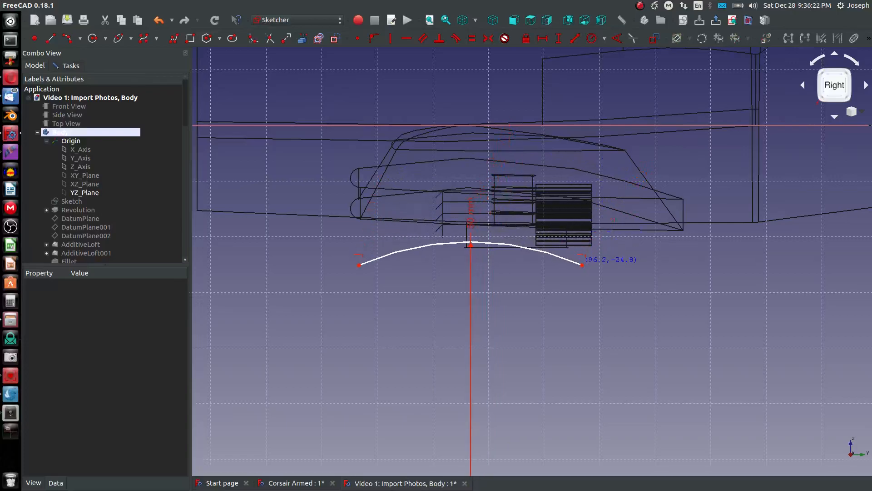
scroll(559, 309, "down", 4)
mouse_move(514, 398)
left_mouse_down()
mouse_move(547, 405)
mouse_move(533, 395)
left_mouse_up()
scroll(529, 373, "up", 2)
left_click_drag(608, 236, 633, 249)
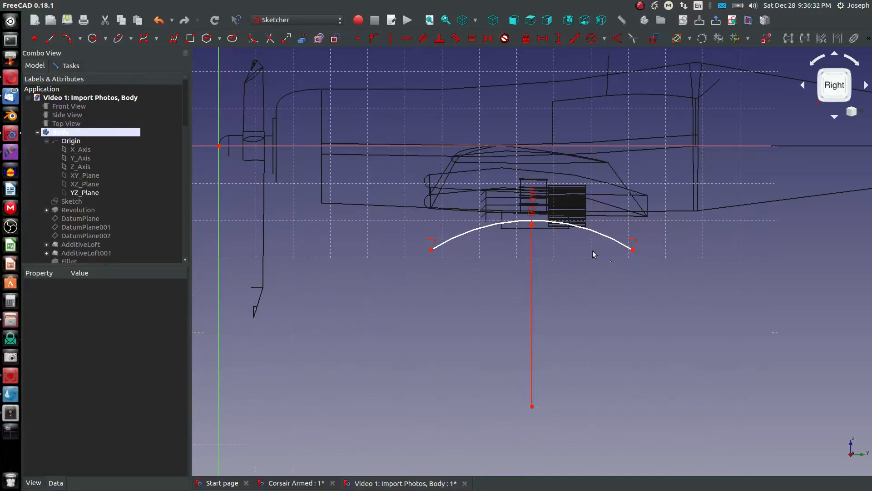
- Close the arc profile with a straight line between its two endpoints and finish the sketch
left_click(51, 38)
left_click(431, 249)
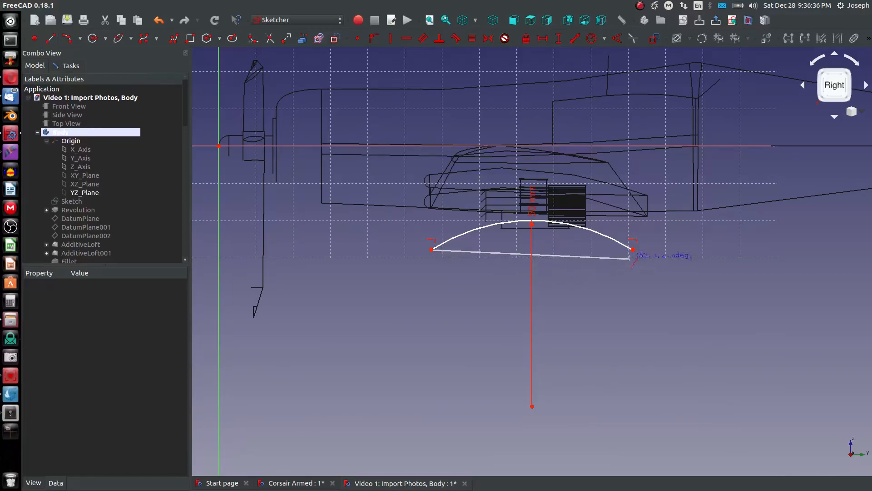
left_click(633, 250)
key("Escape")
middle_click_drag(471, 232, 526, 277)
scroll(530, 267, "down", 4)
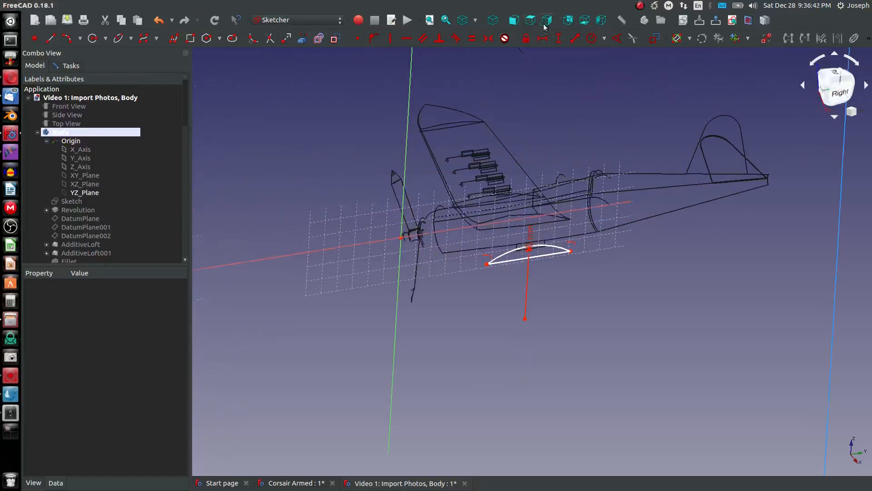
mouse_move(648, 152)
middle_mouse_down()
mouse_move(632, 189)
mouse_move(675, 181)
mouse_move(627, 200)
middle_mouse_up()
scroll(626, 200, "up", 5)
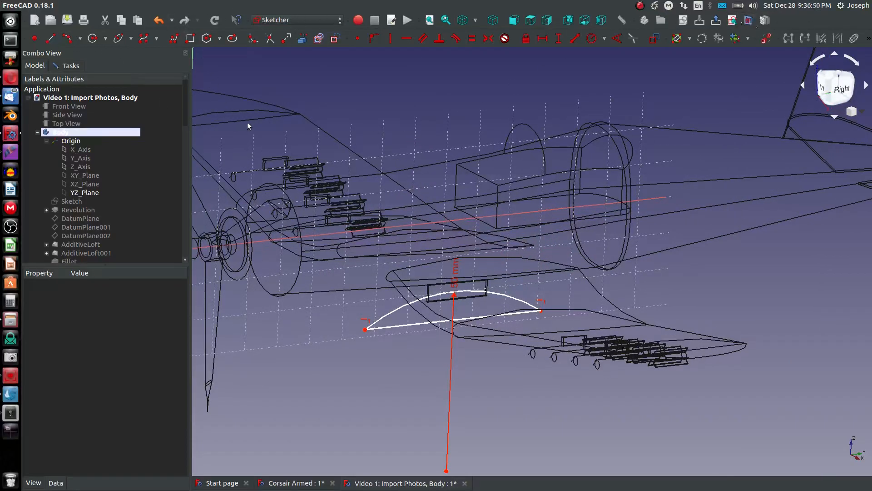
left_click(58, 66)
left_click(102, 85)
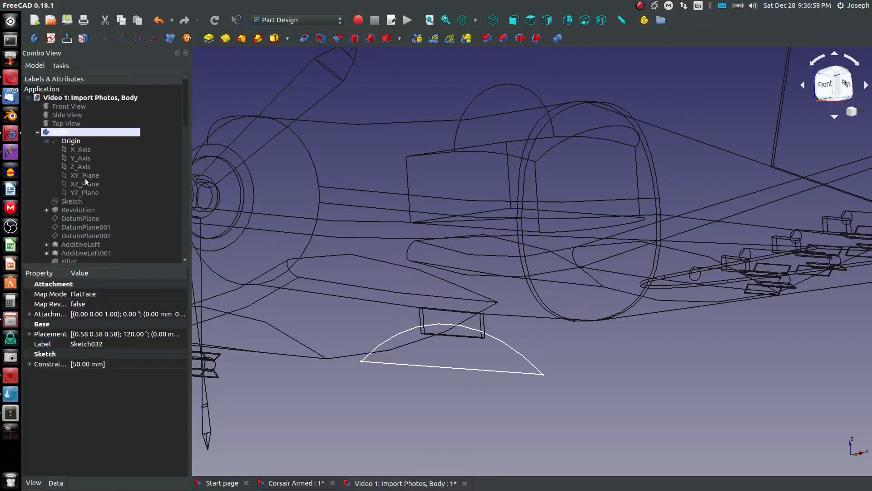
- Start another sketch on the YZ plane and link the arc profile's straight edge as external geometry
left_click(87, 192)
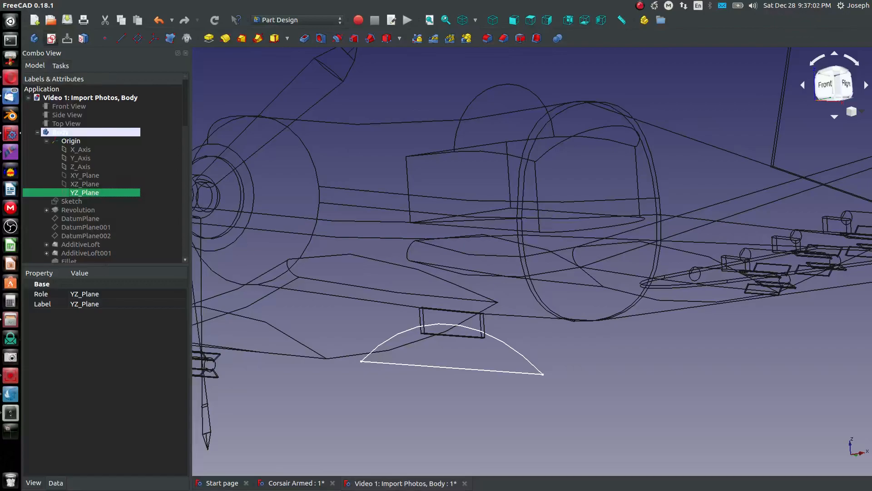
left_click(52, 38)
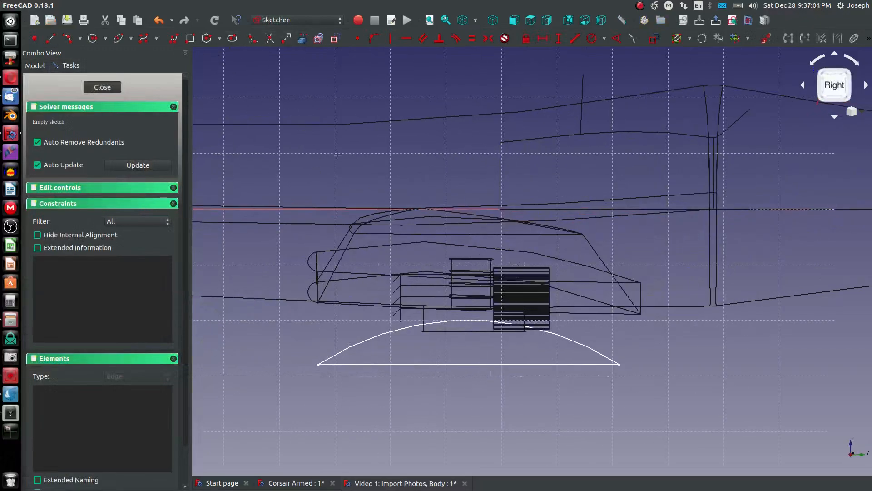
left_click(435, 364)
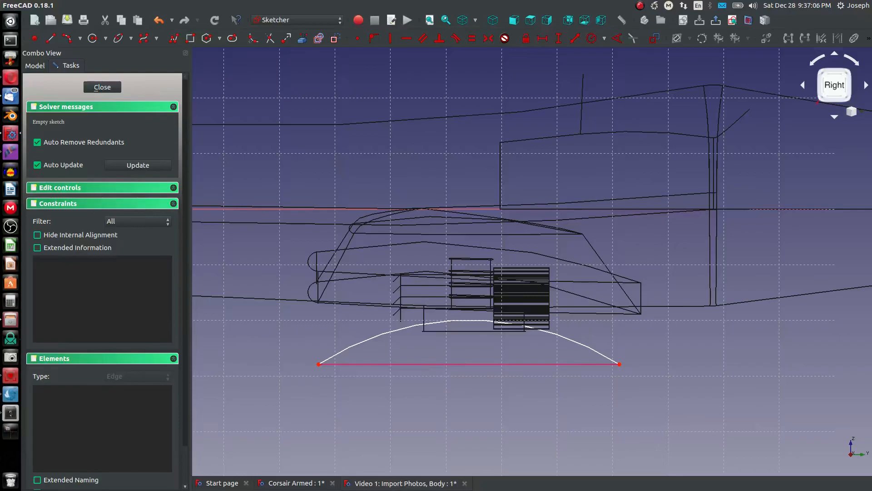
- Draw a line along the linked straight edge between the arc's two endpoints and close the sketch
key("l")
left_click(318, 364)
left_click(619, 364)
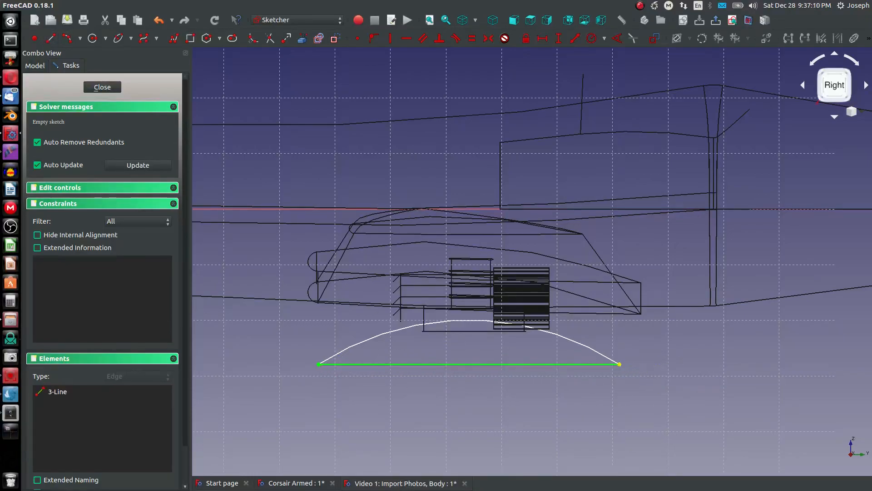
left_click(102, 87)
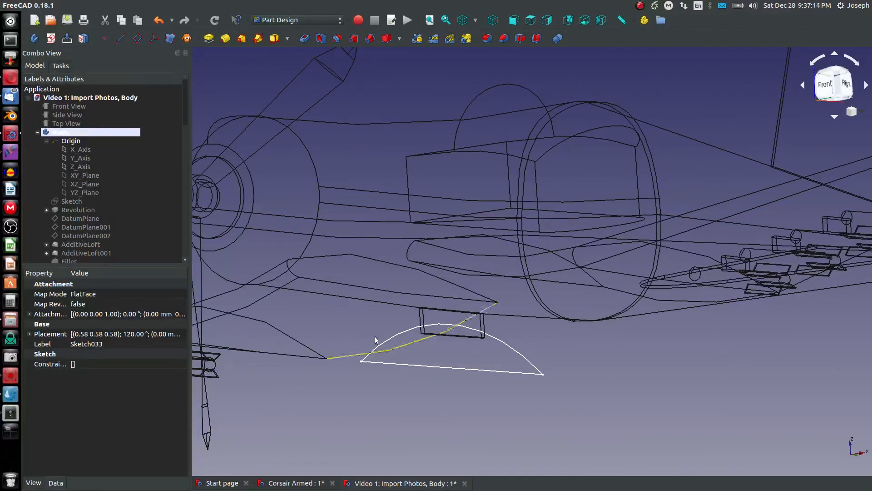
- Start a Revolution of the arc profile beneath the fuselage and switch the display from wireframe to the shaded view
left_click(402, 336)
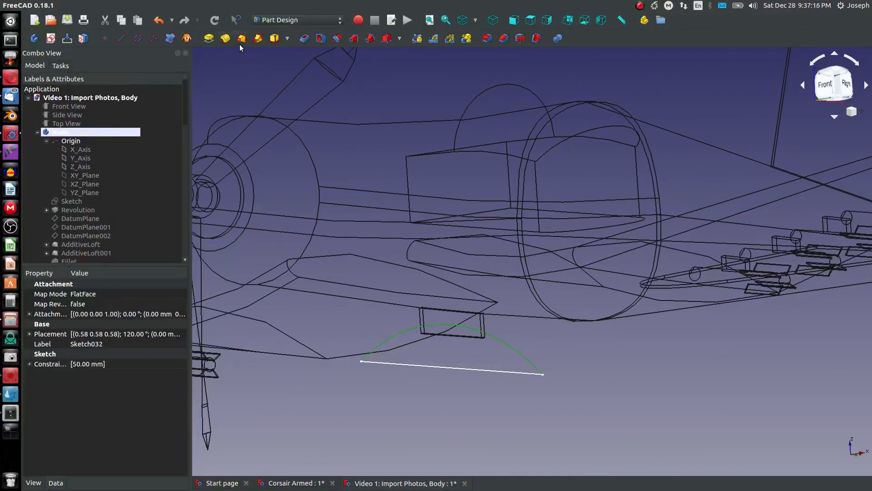
left_click(224, 40)
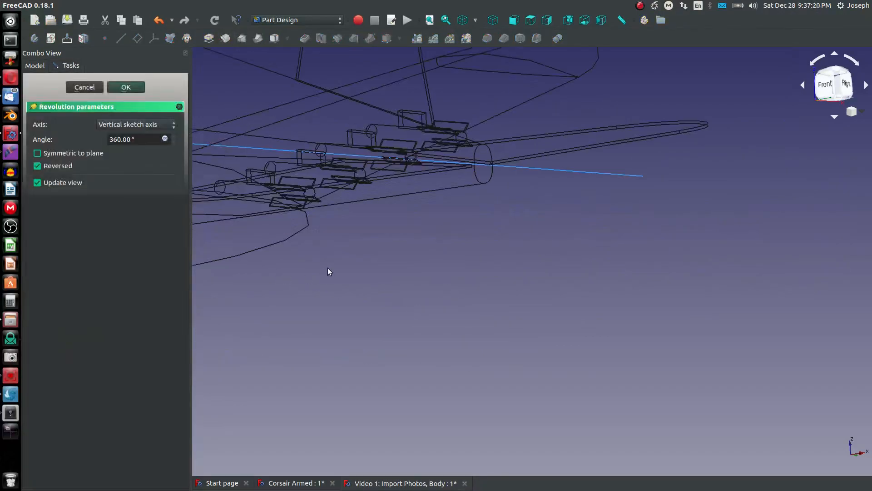
scroll(327, 268, "down", 8)
middle_click_drag(280, 262, 325, 264)
scroll(324, 265, "up", 6)
middle_click_drag(269, 279, 445, 292)
scroll(444, 288, "up", 4)
scroll(439, 286, "down", 8)
middle_click_drag(399, 271, 405, 331)
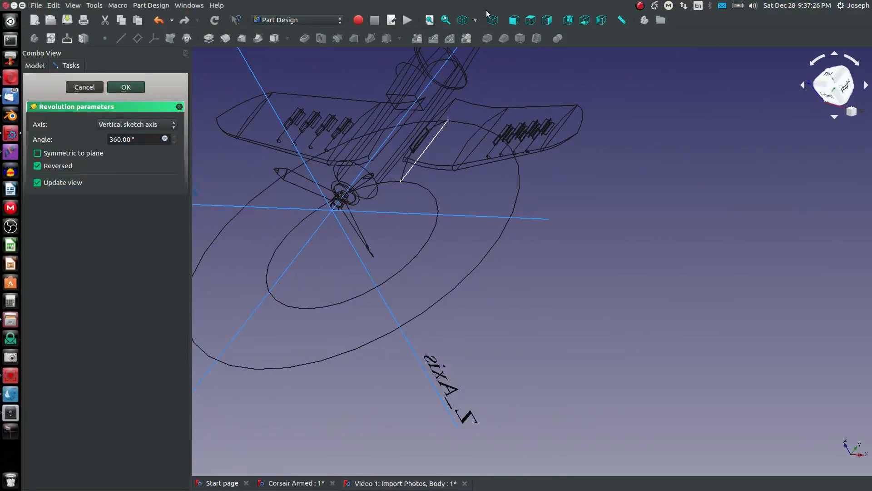
left_click(475, 20)
left_click(472, 33)
- Set the newly sketched line as the revolution axis and complete the reversed 360° revolution of the arc profile
scroll(439, 218, "up", 2)
middle_click_drag(430, 200, 391, 151)
left_click(134, 128)
left_click(127, 187)
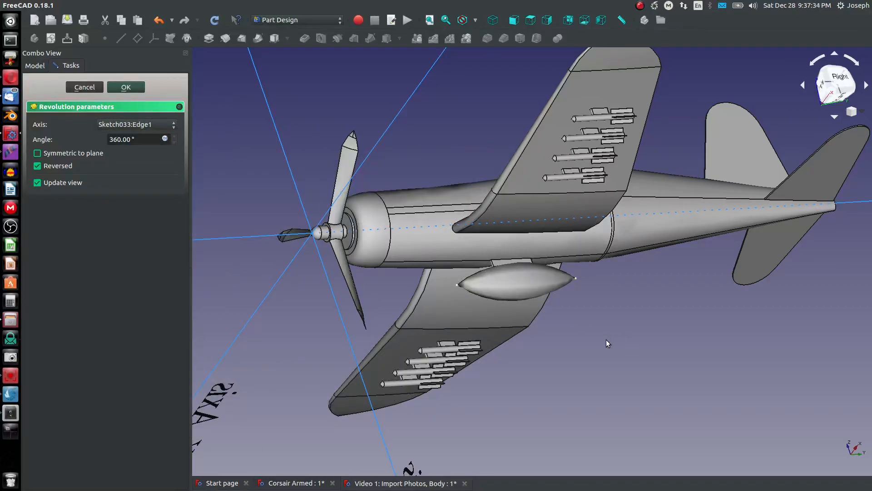
scroll(568, 292, "up", 2)
mouse_move(550, 269)
middle_mouse_down()
mouse_move(544, 314)
mouse_move(726, 253)
mouse_move(702, 228)
mouse_move(554, 317)
middle_mouse_up()
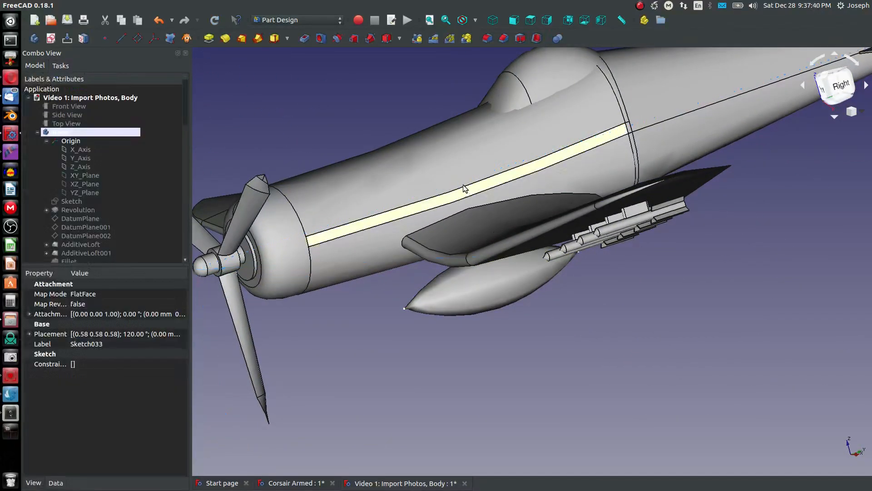
scroll(466, 181, "down", 6)
scroll(463, 171, "up", 6)
middle_click_drag(472, 167, 530, 184)
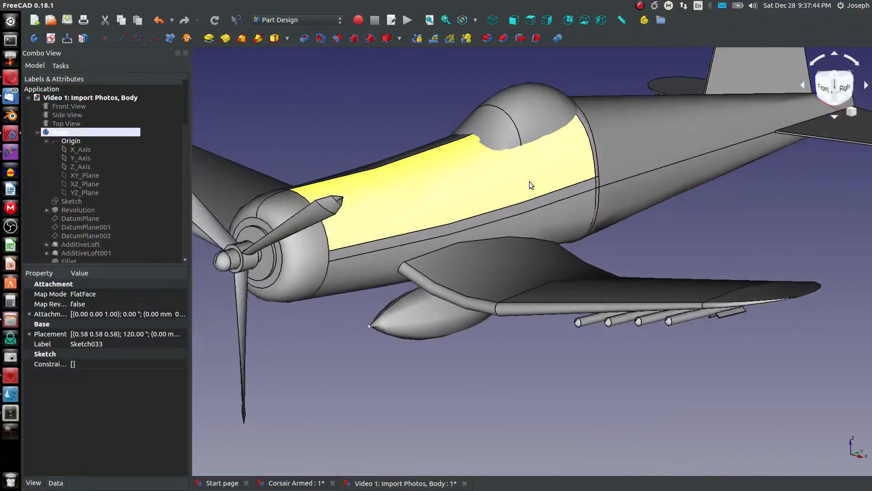
scroll(545, 184, "down", 5)
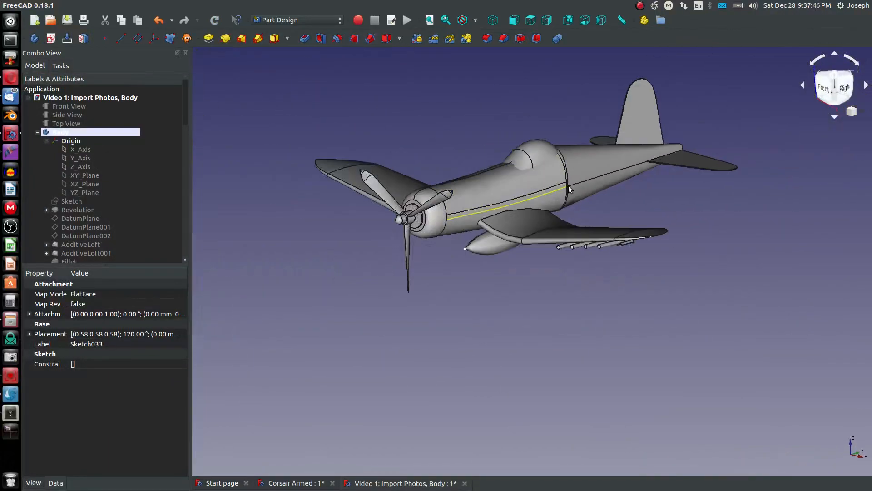
middle_click_drag(610, 208, 600, 230)
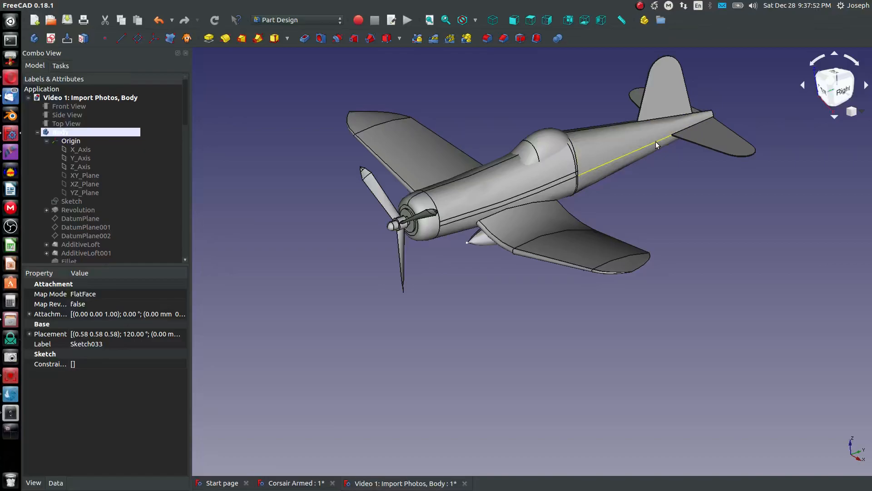
left_click(662, 103)
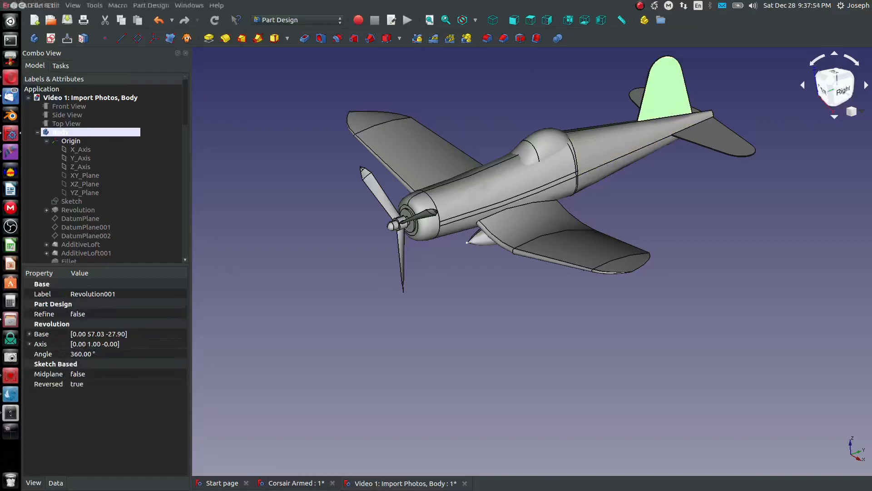